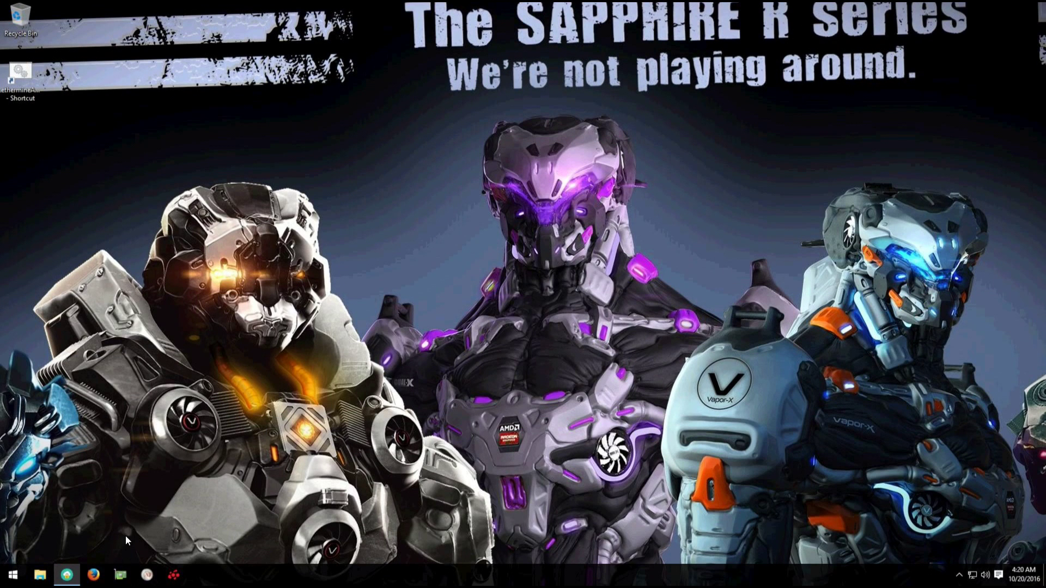
Launch Firefox and load myetherwallet.com, landing on its Generate Wallet page
left_click(93, 574)
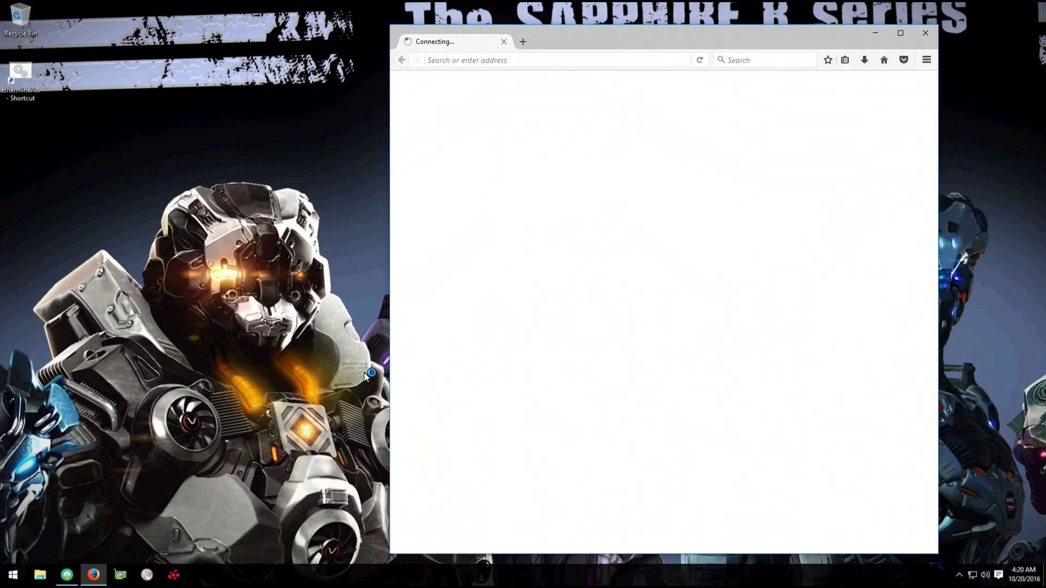
left_click(593, 68)
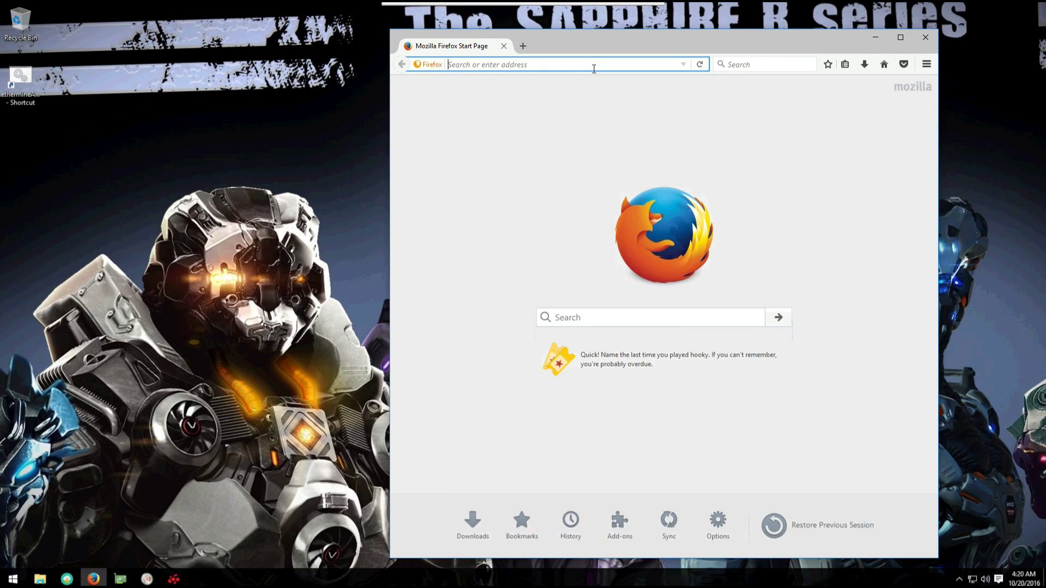
type("my")
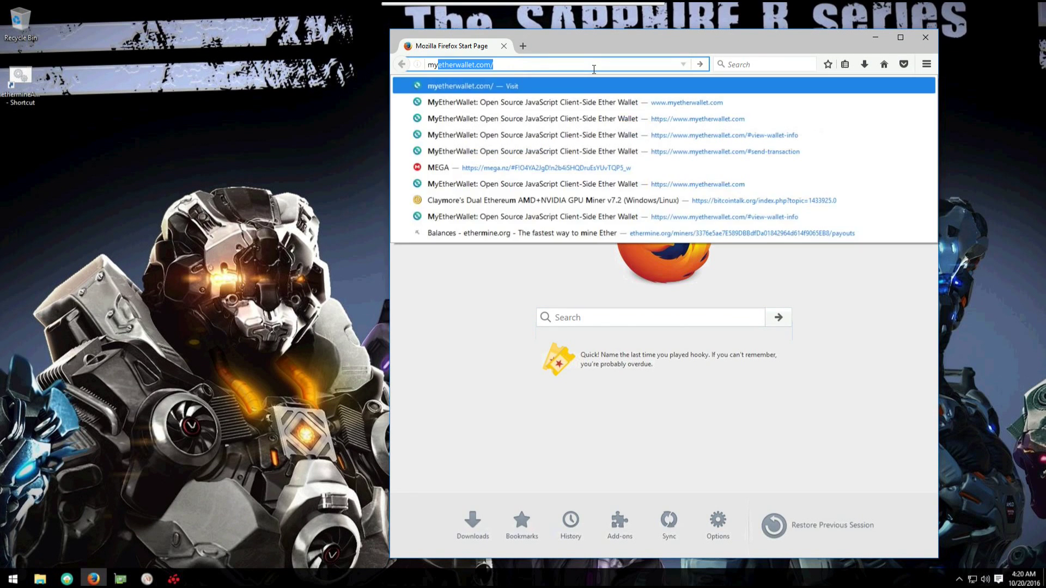
type("etherwallet")
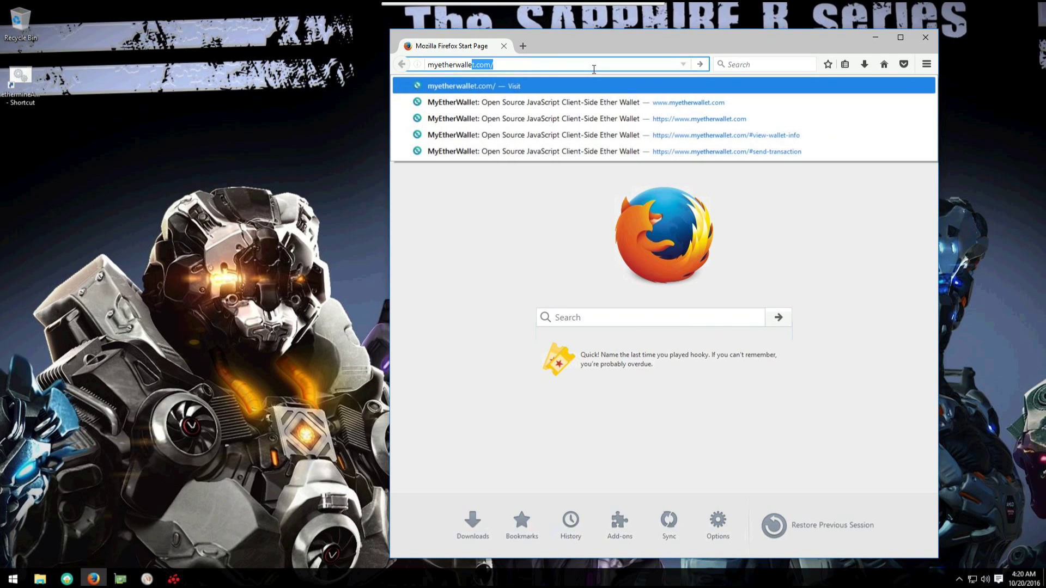
key("Return")
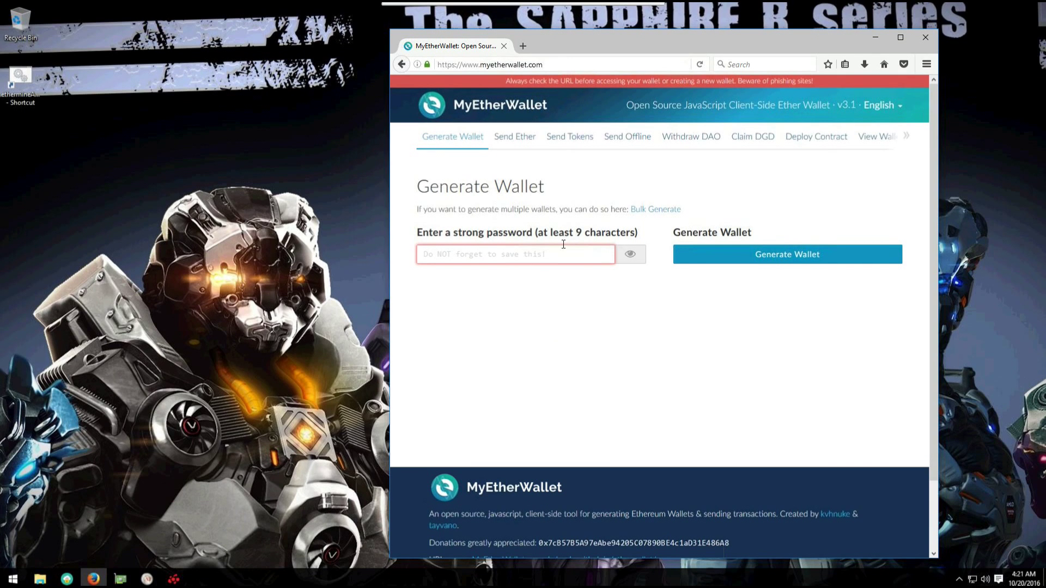
Create a new text document named wallet on the desktop
triple_click(564, 233)
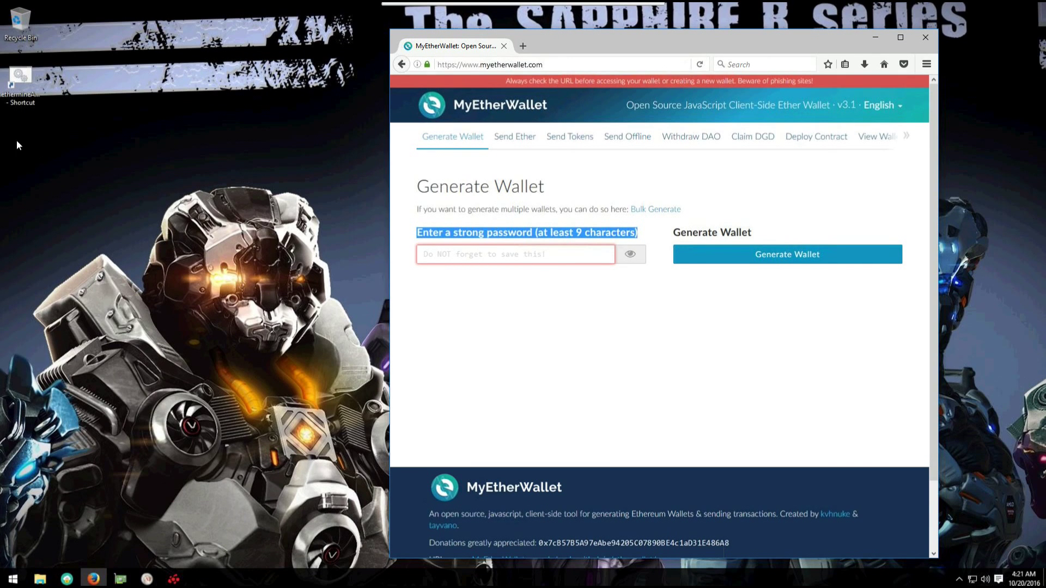
right_click(28, 153)
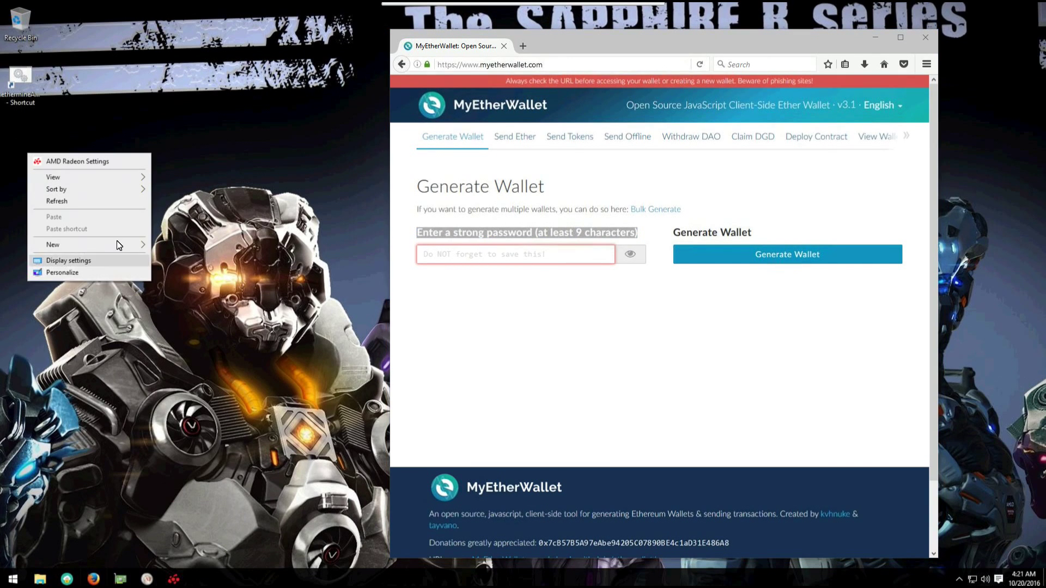
mouse_move(148, 244)
left_click(175, 320)
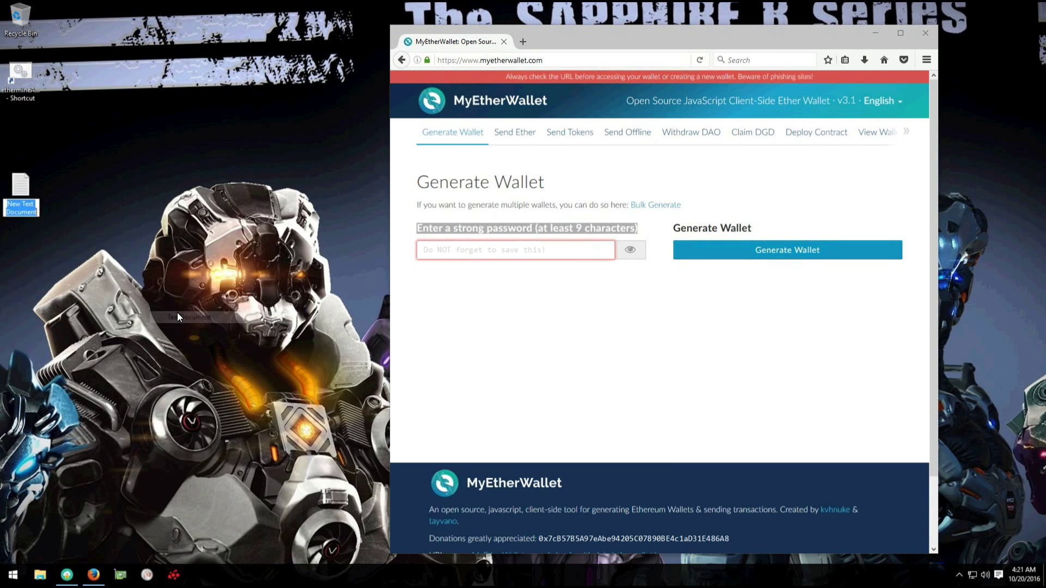
type("wallet")
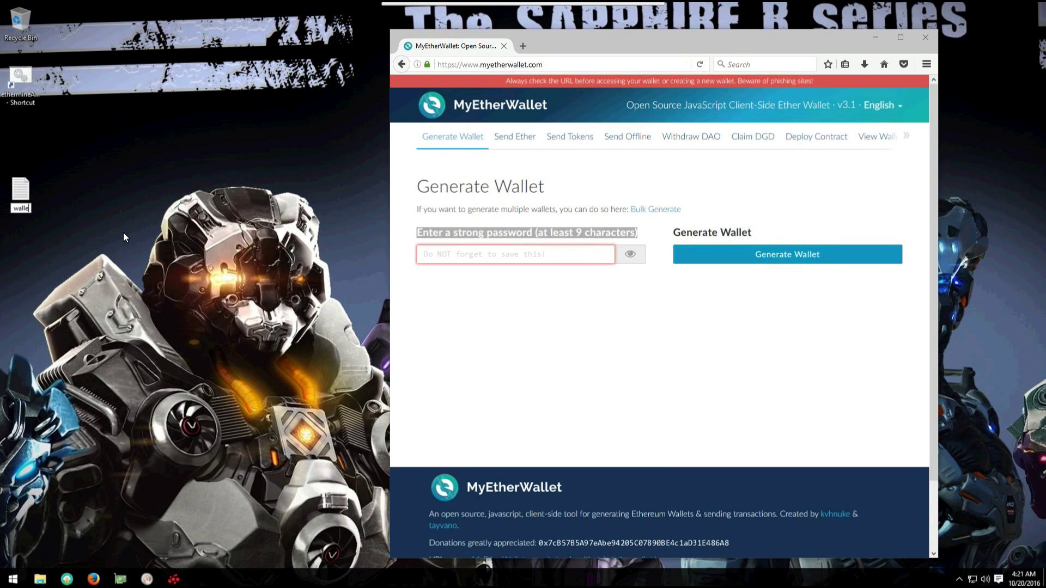
key("Return")
key("Return")
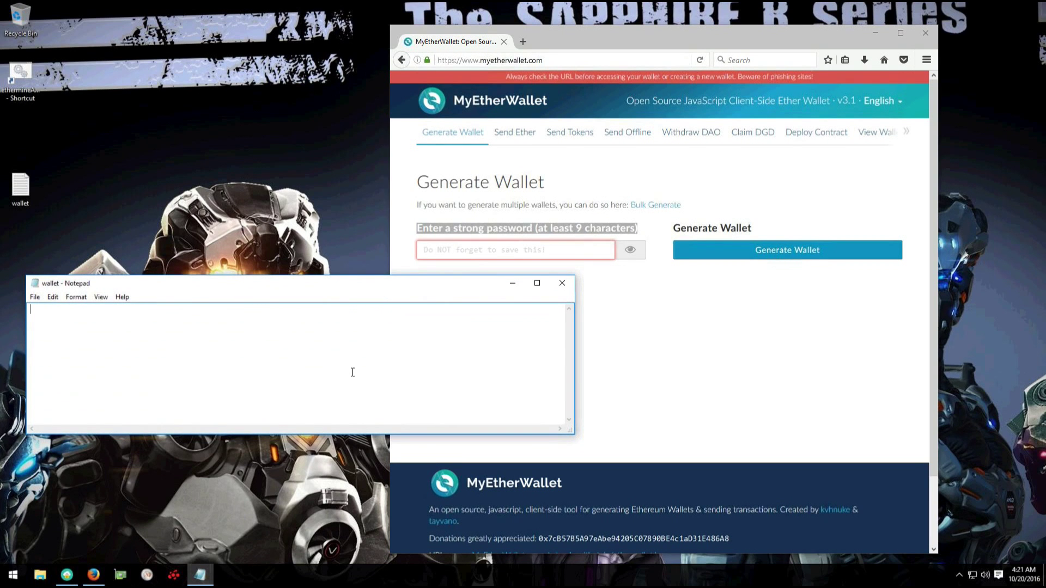
Add address, password and key labels to the wallet notes, pasting the wallet password beside password
type("address")
key("Return")
key("Return")
left_click(79, 326)
key("ctrl+v")
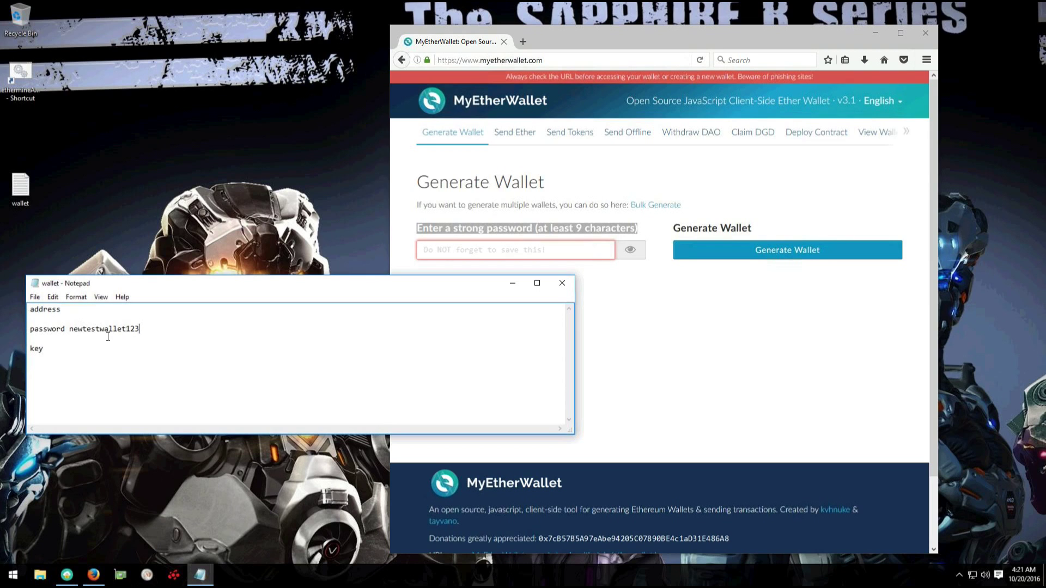
Copy the recorded password into MyEtherWallet's password field and generate the new wallet
double_click(101, 329)
right_click(100, 332)
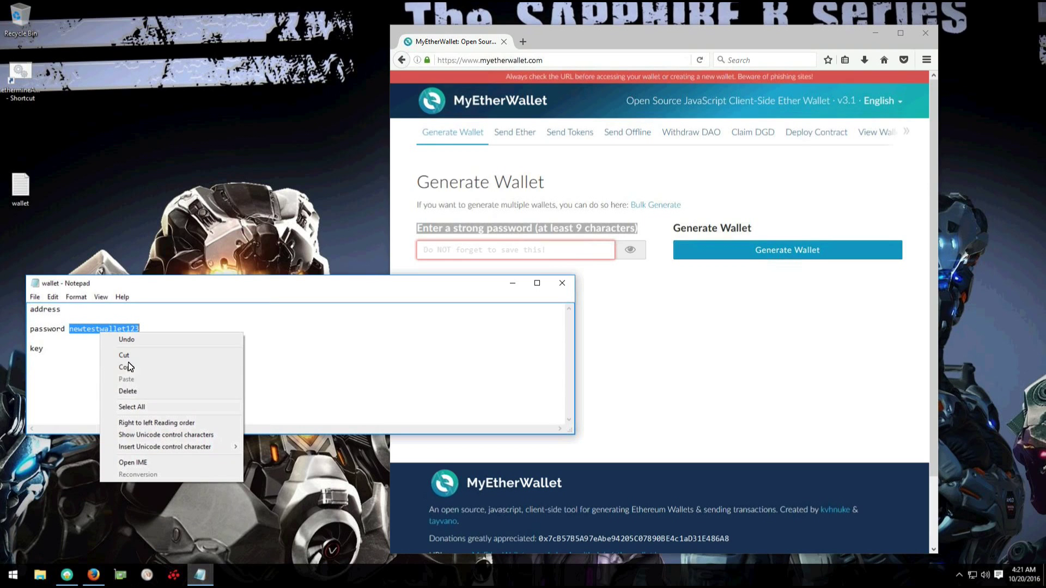
left_click(143, 367)
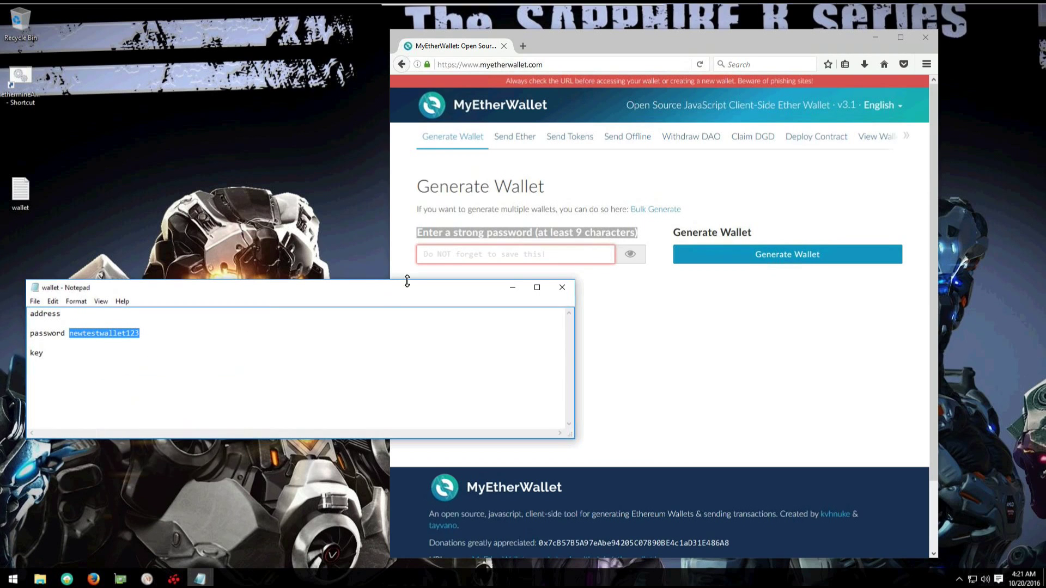
left_click(448, 254)
right_click(448, 258)
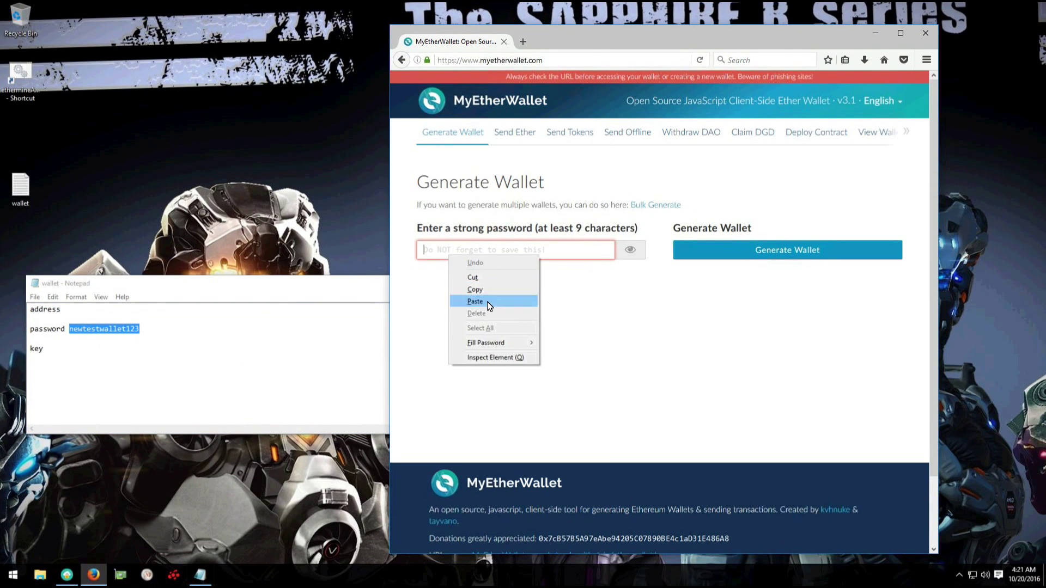
left_click(475, 301)
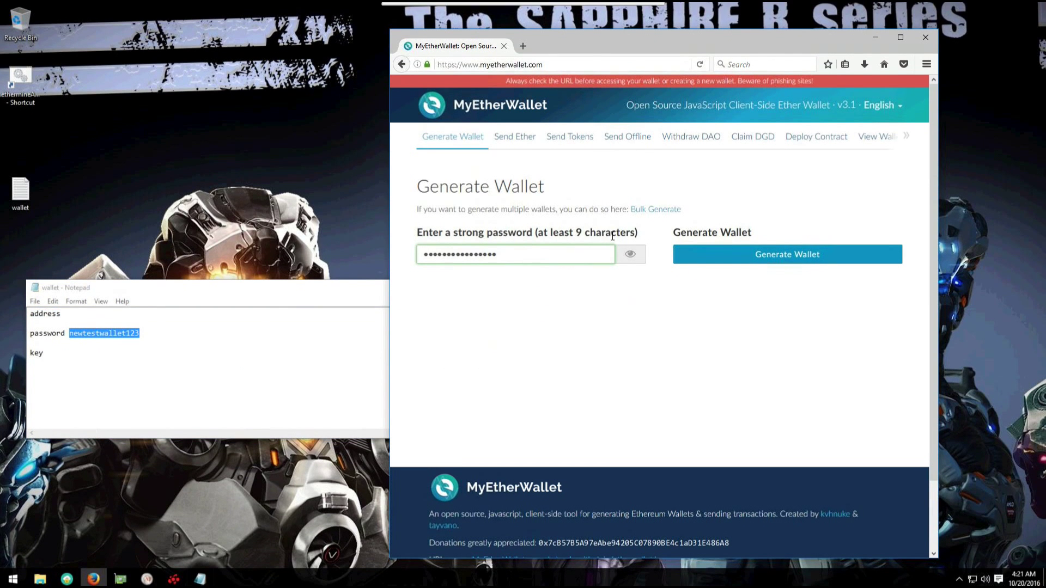
left_click(727, 258)
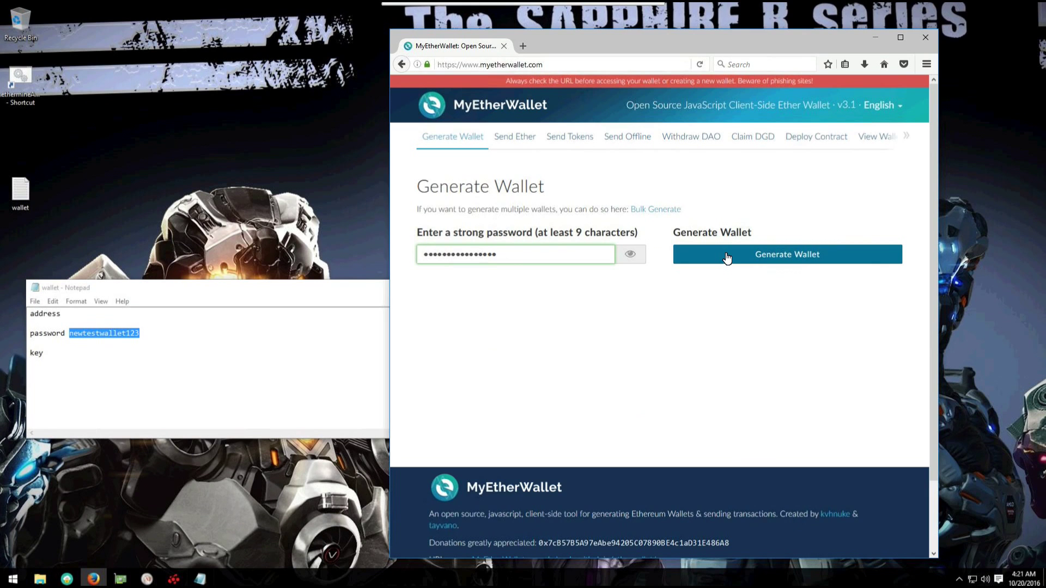
scroll(543, 220, "down", 3)
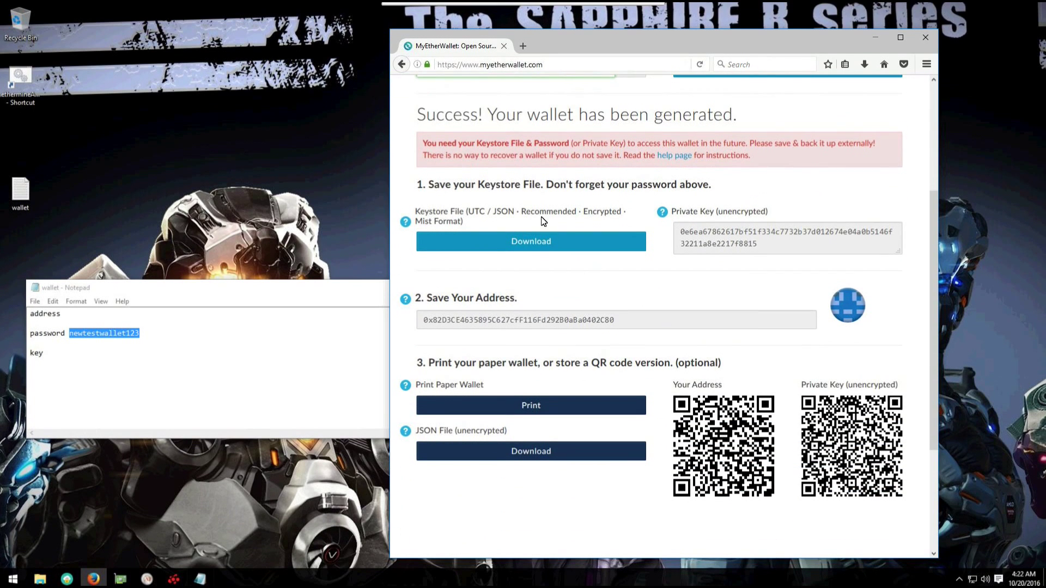
Copy the new wallet's private key into the notes after the key label
double_click(501, 144)
left_click(695, 234)
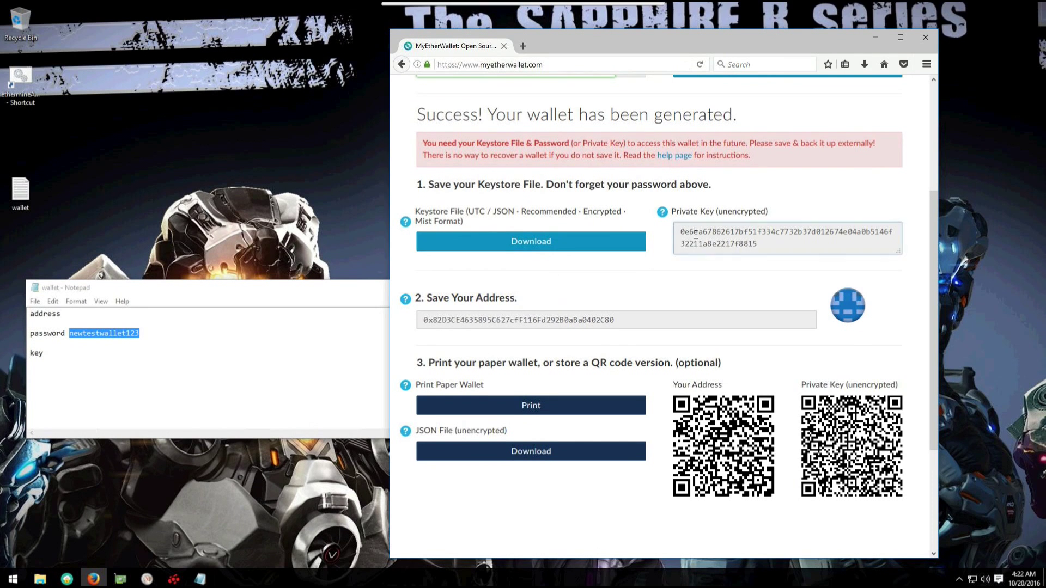
double_click(695, 234)
right_click(695, 235)
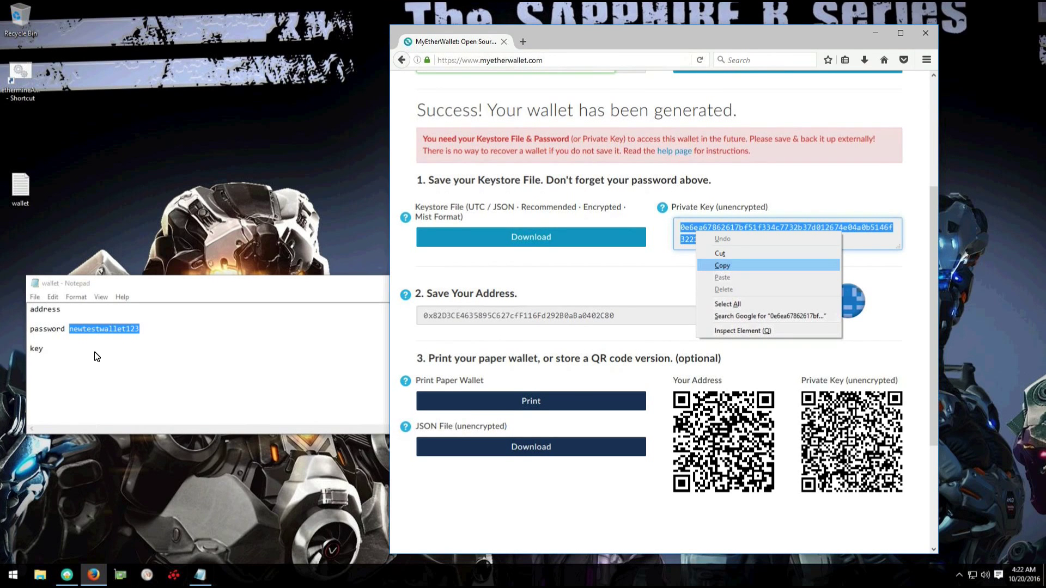
left_click(95, 355)
right_click(94, 353)
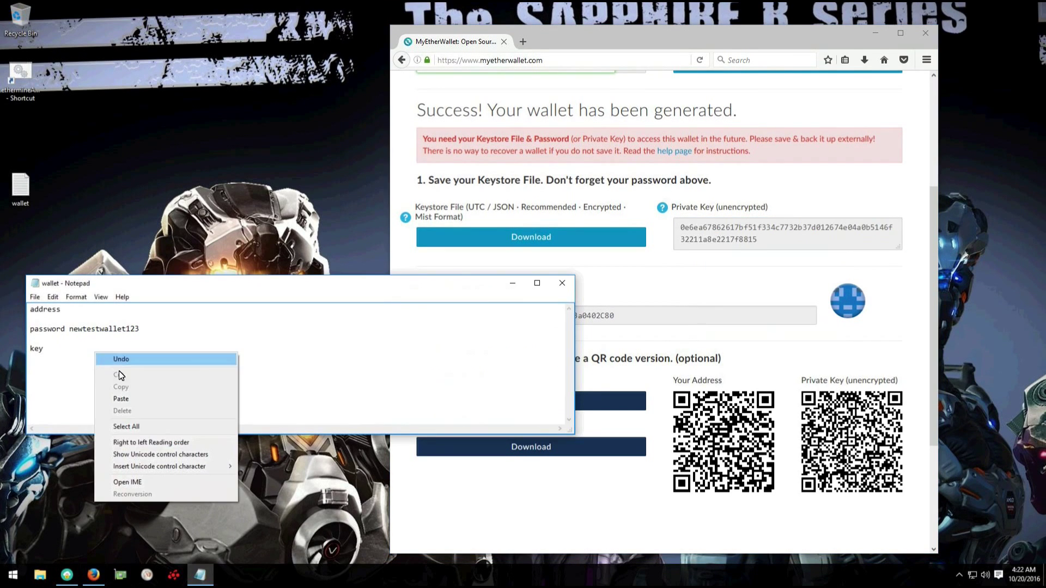
left_click(132, 396)
Copy the wallet address into the notes after the address label
left_click(630, 319)
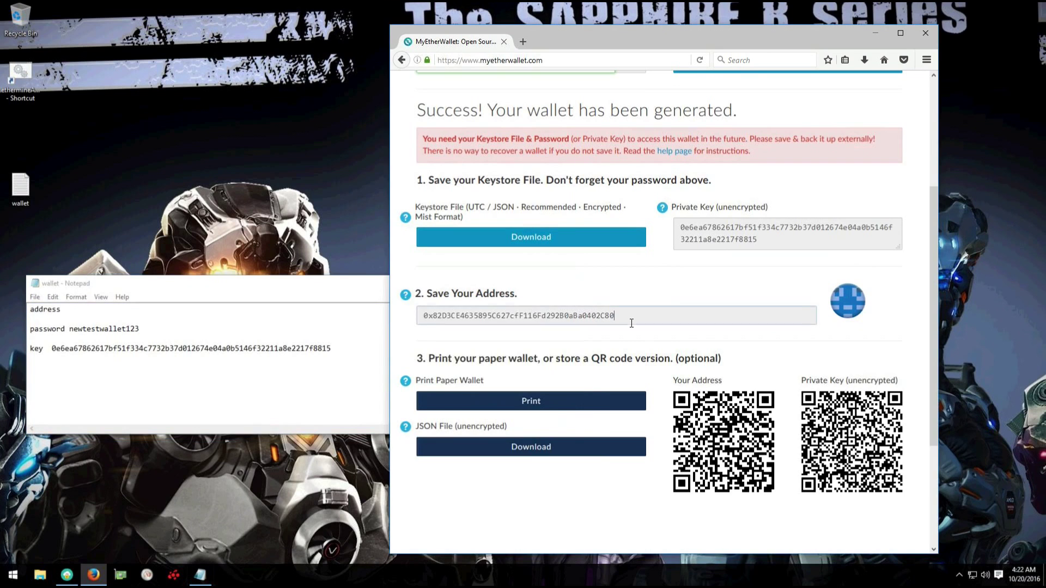
double_click(595, 320)
right_click(595, 320)
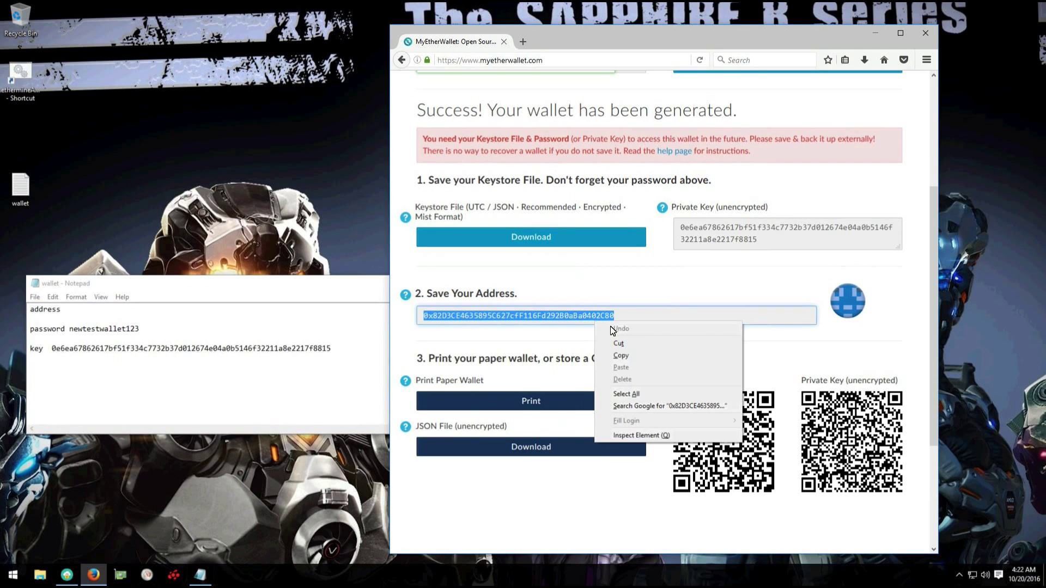
left_click(620, 357)
left_click(296, 305)
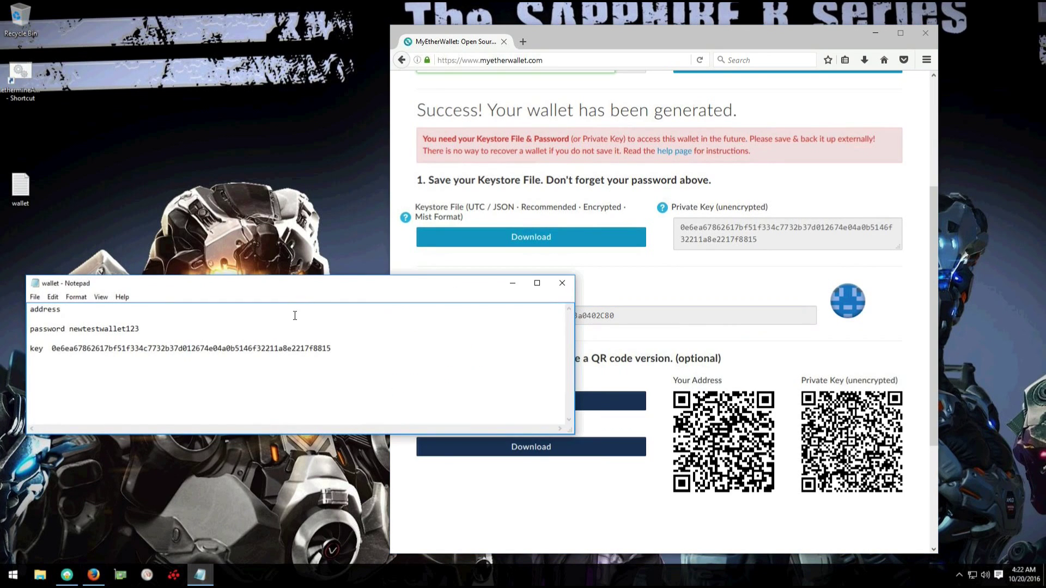
right_click(299, 306)
left_click(340, 355)
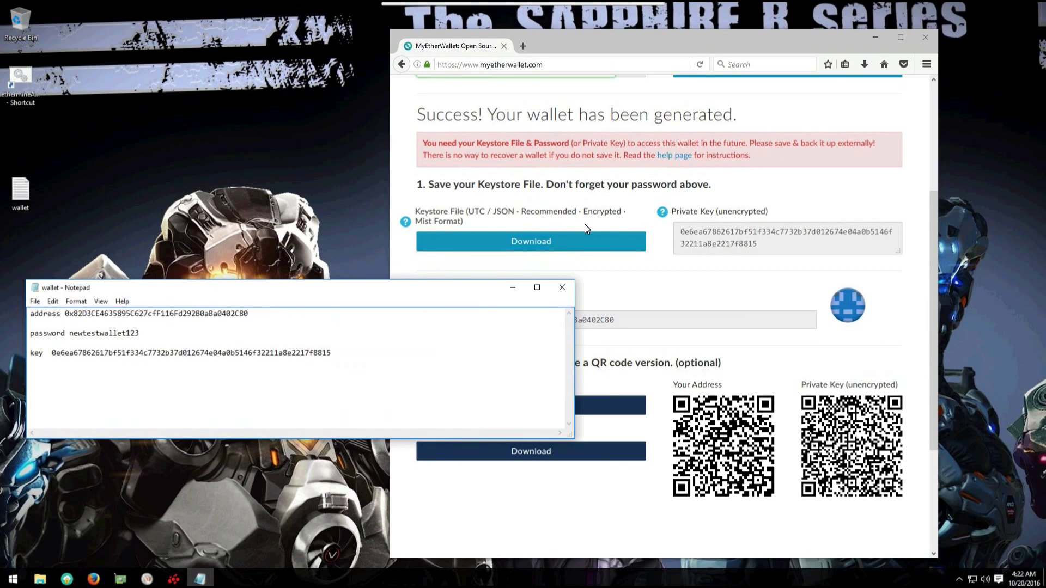
Download and save both the encrypted keystore file and the unencrypted JSON file
left_click(551, 241)
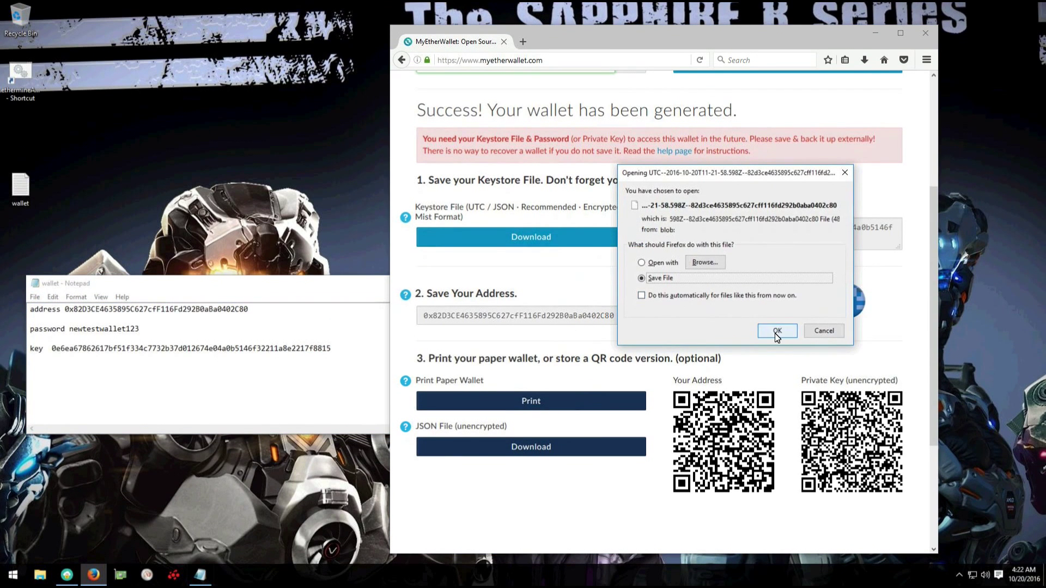
left_click(777, 331)
left_click(543, 445)
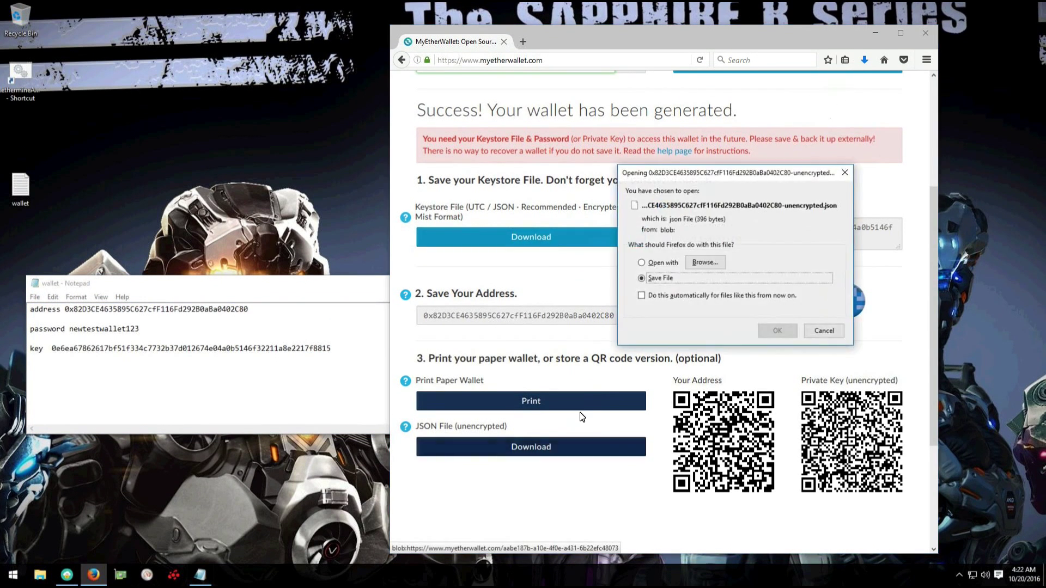
left_click(776, 331)
right_click(859, 445)
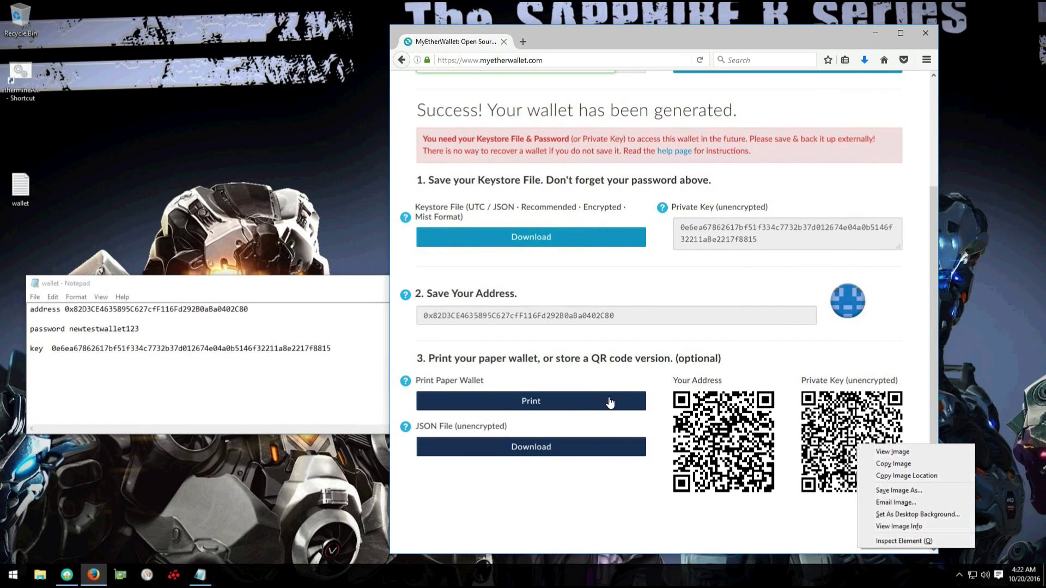
left_click(690, 289)
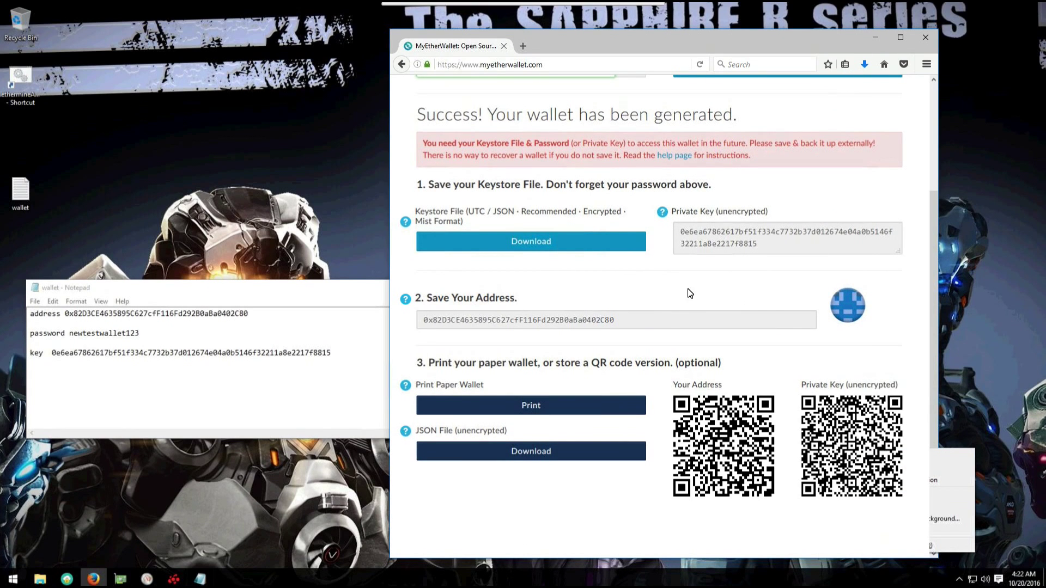
left_click(522, 45)
Load ethermine.org in the new tab and widen the browser window
type("ethermine.org/")
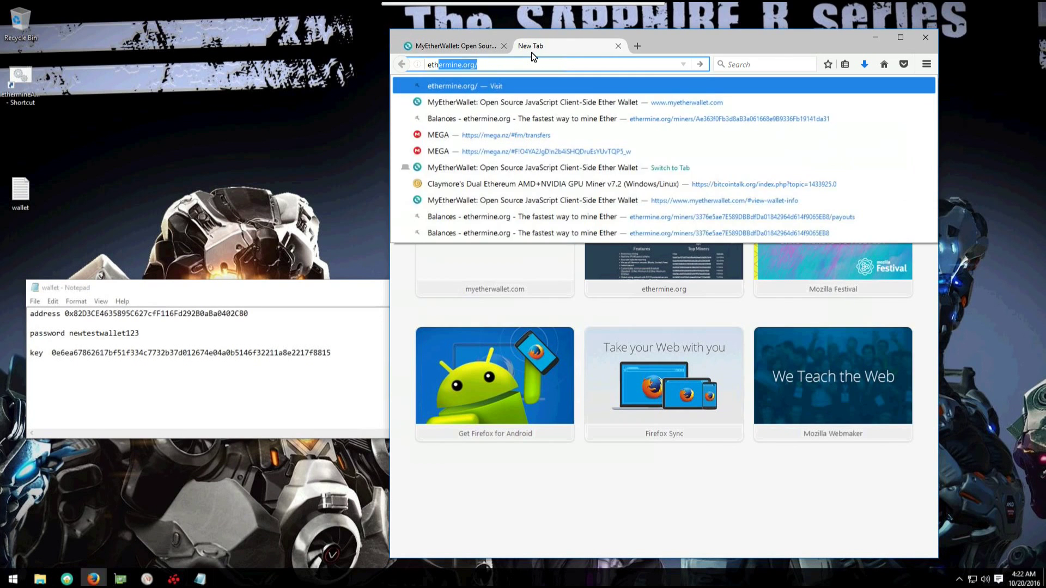
key("Return")
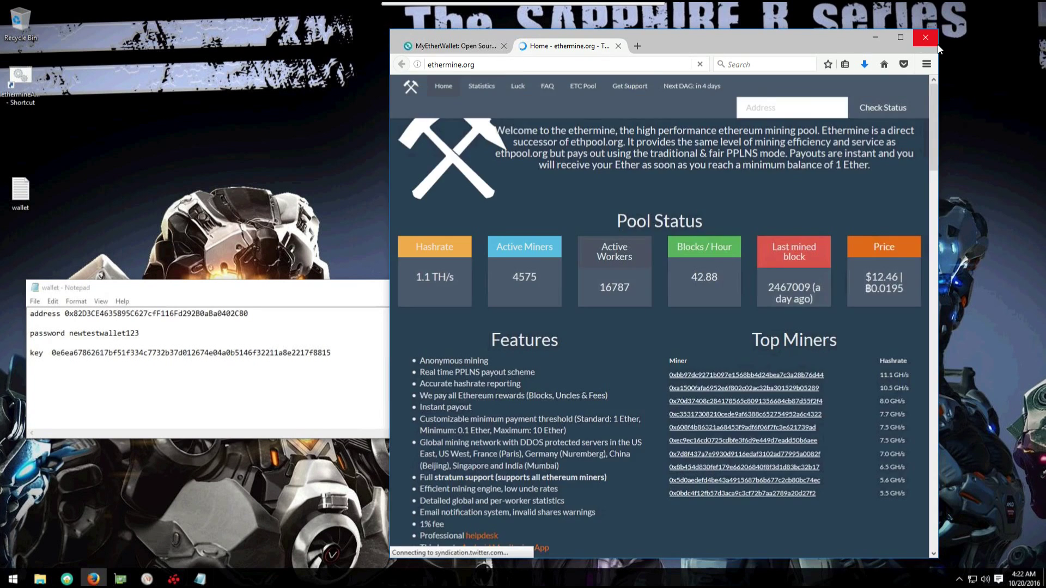
left_click_drag(939, 52, 1042, 55)
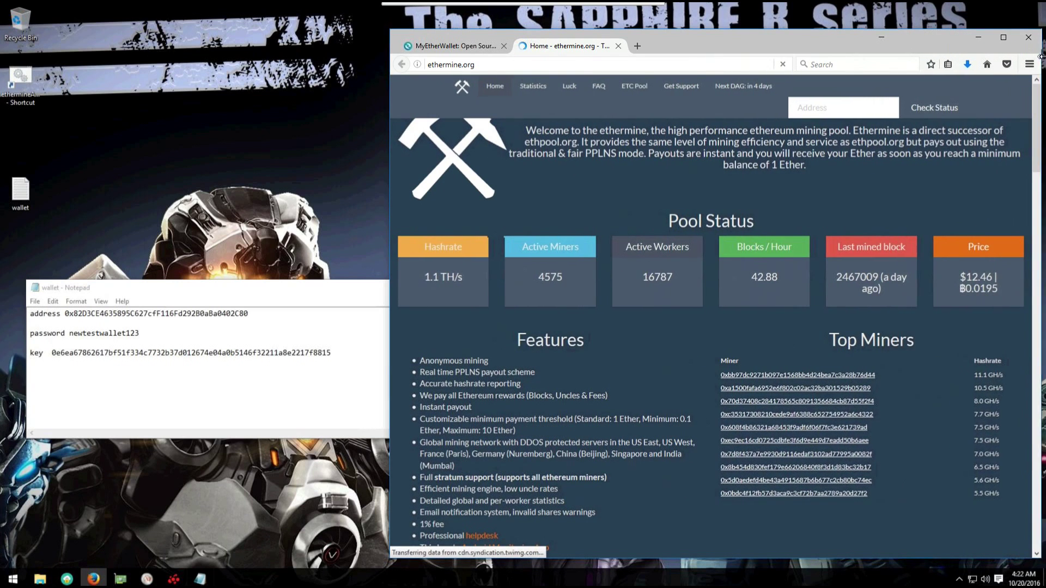
scroll(724, 237, "down", 6)
scroll(724, 237, "down", 3)
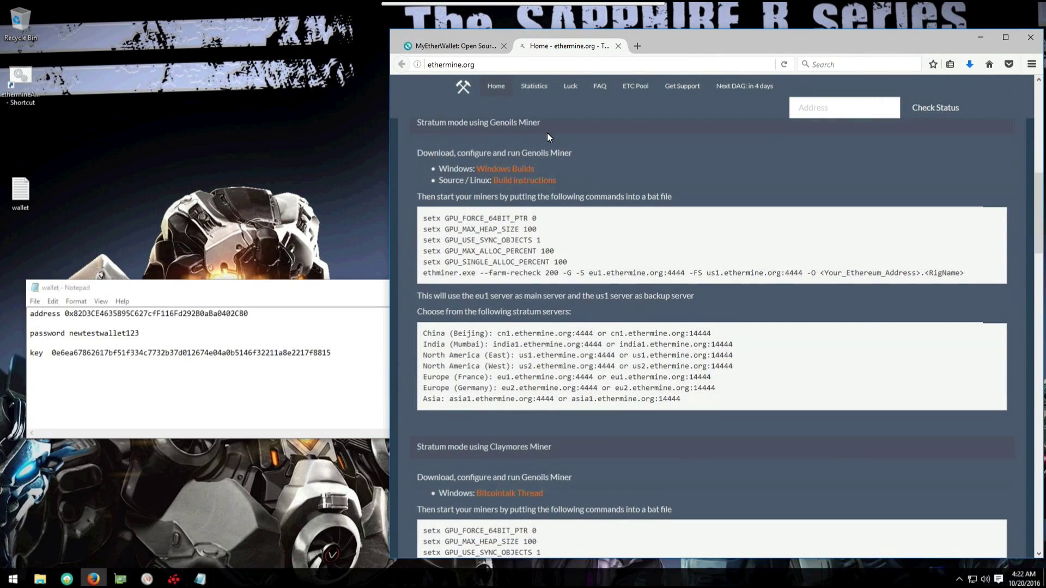
scroll(528, 155, "up", 3)
Find 'Stratum mode using Claymores Miner' under How to connect and follow its Bitcointalk Thread link
triple_click(513, 228)
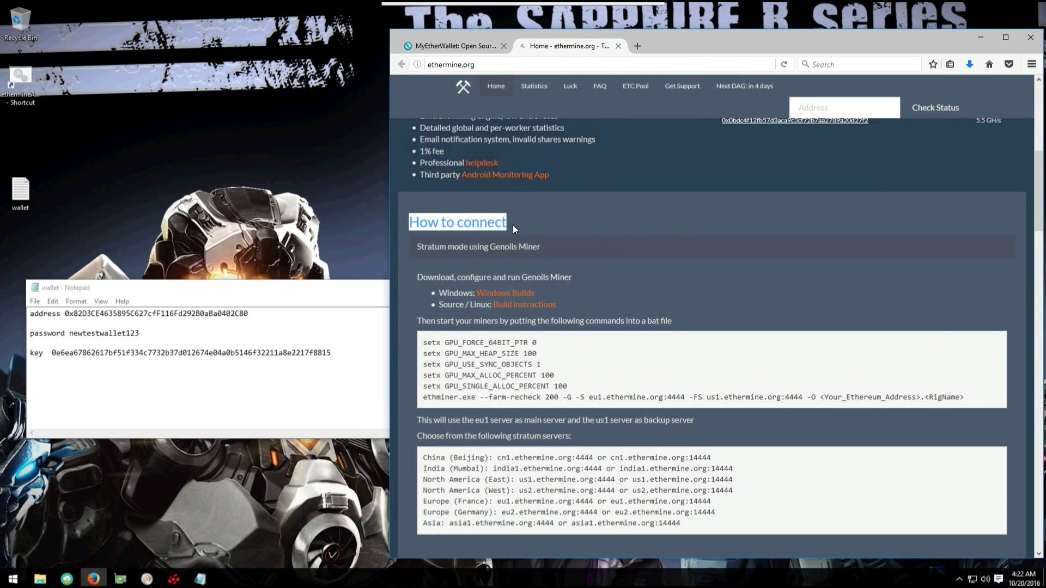
scroll(599, 190, "down", 5)
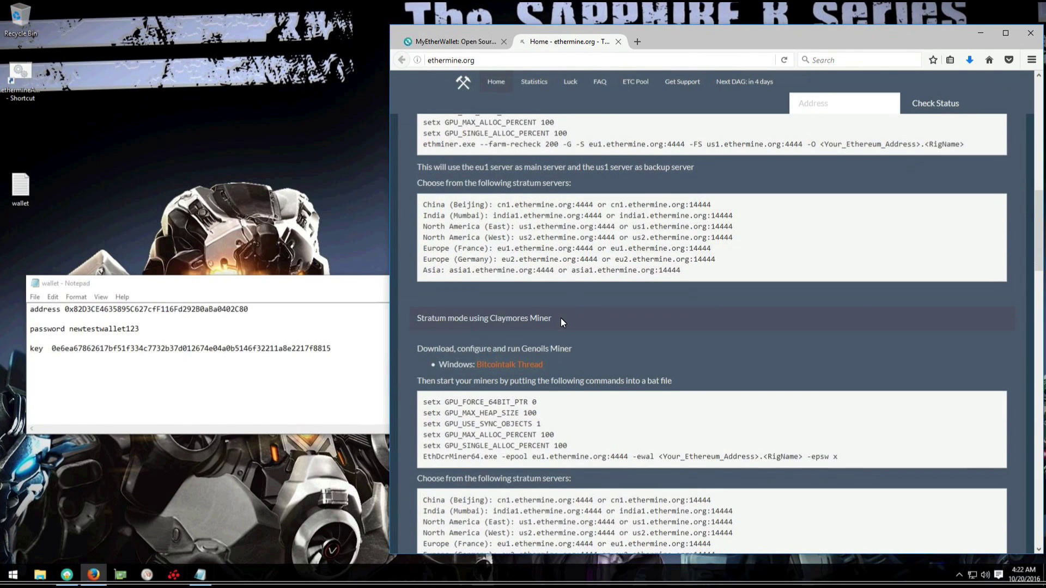
triple_click(501, 312)
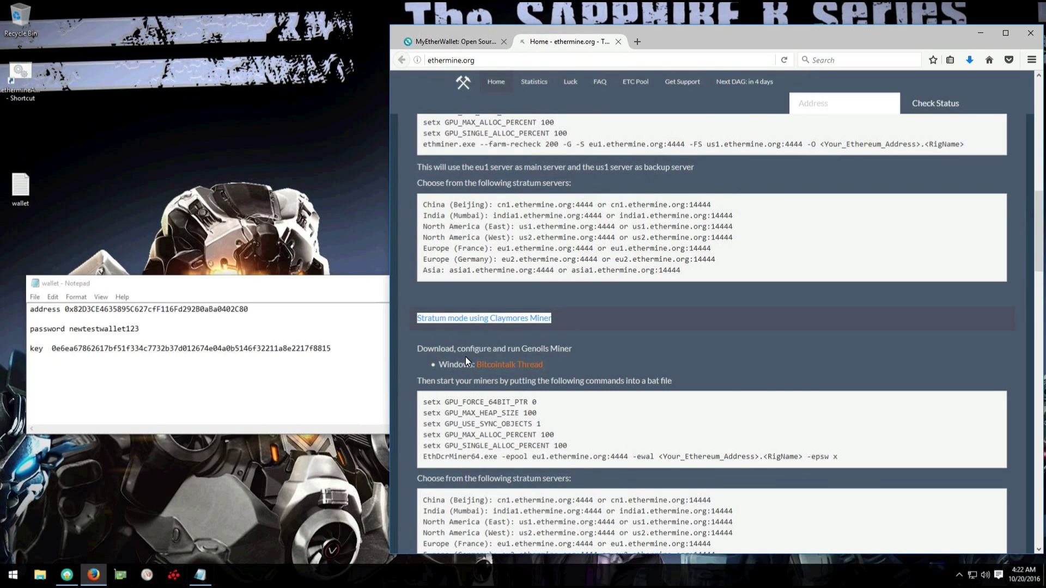
double_click(436, 349)
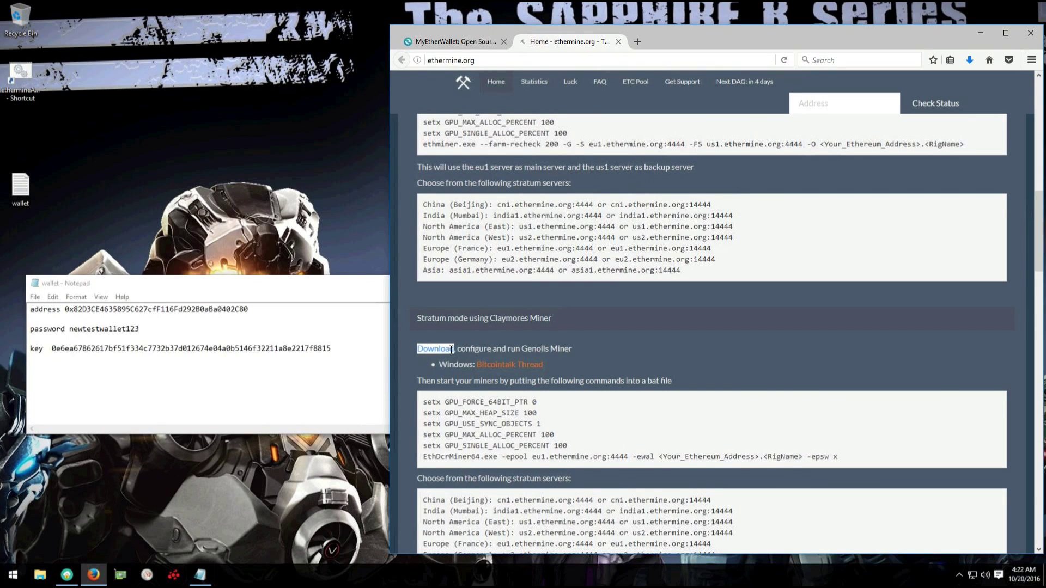
left_click(490, 366)
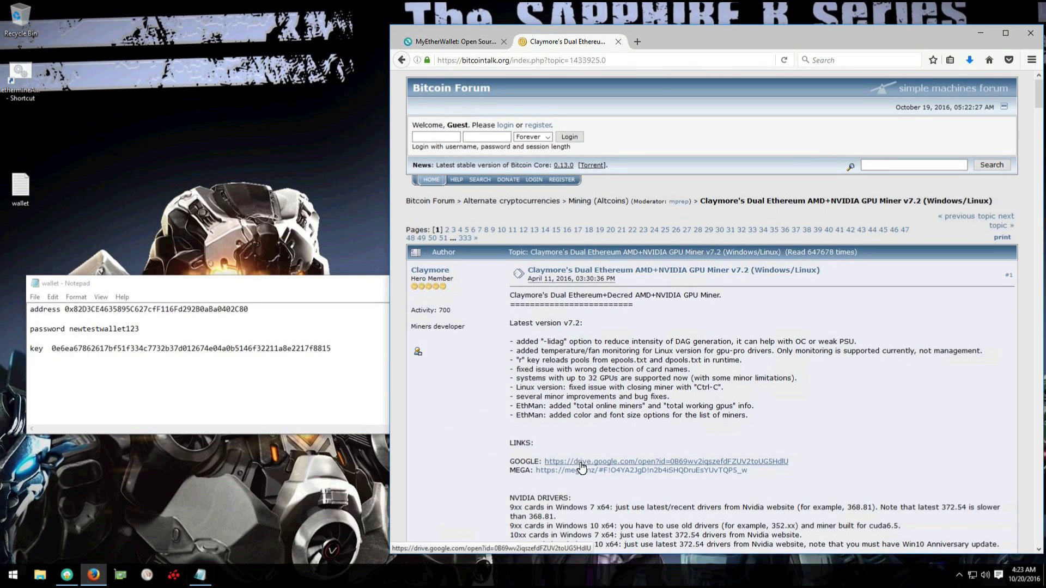
Follow the MEGA link in the Claymore thread's LINKS section
left_click(580, 472)
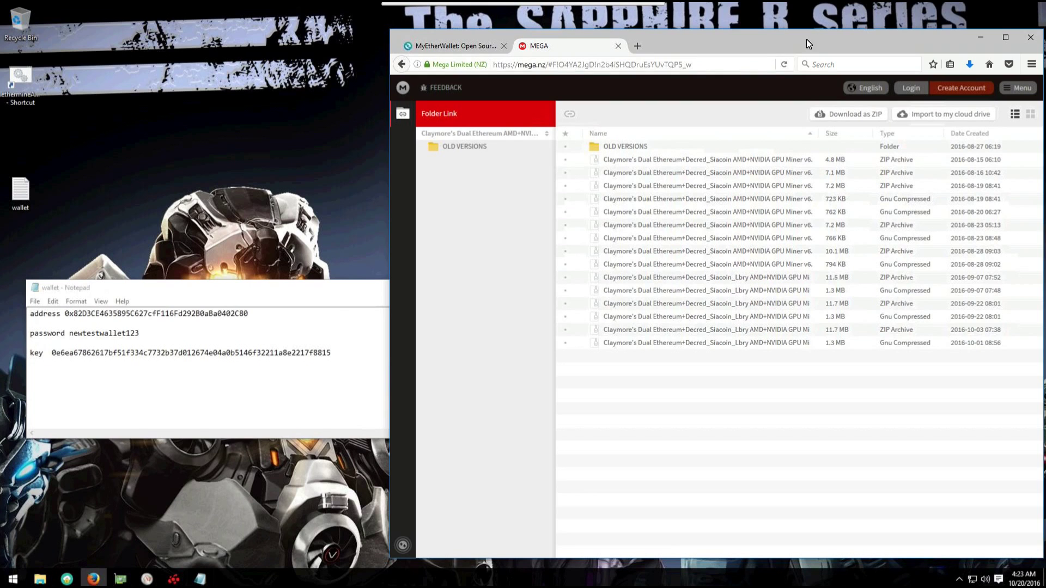
Start a standard download of the Claymore v7.2 Beta zip from MEGA and view the transfer queue
double_click(805, 31)
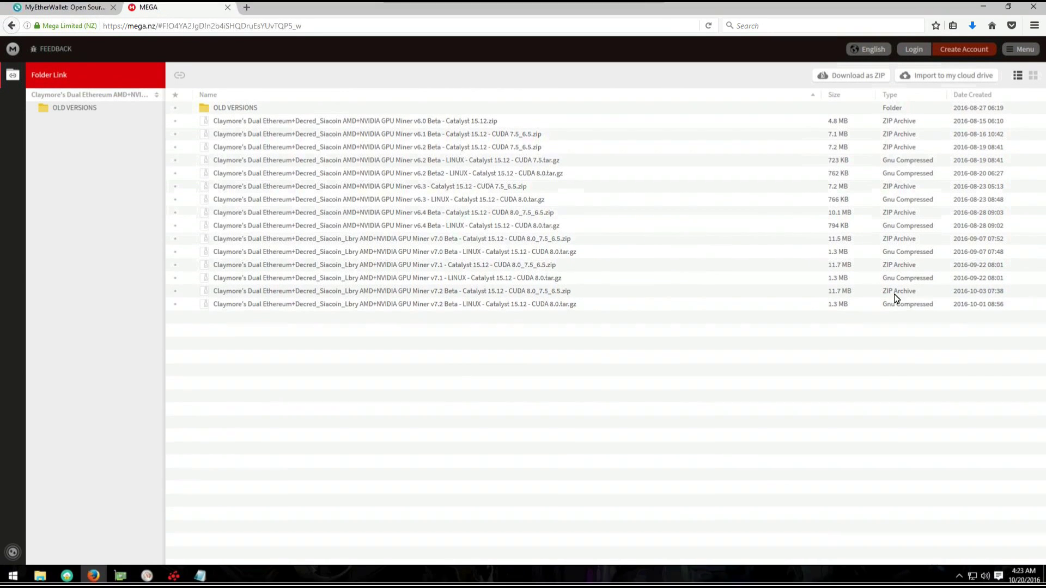
right_click(553, 297)
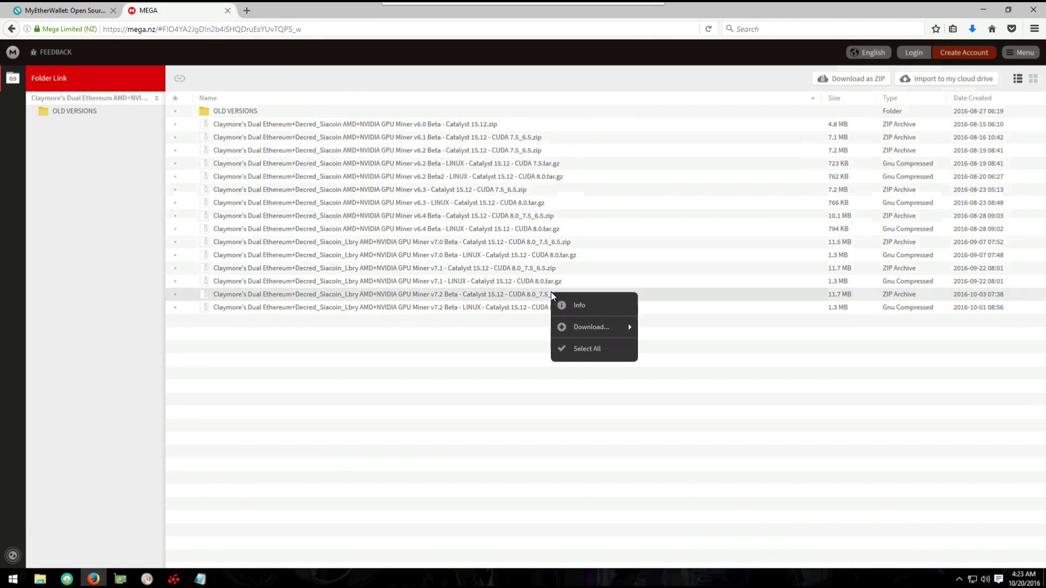
mouse_move(618, 330)
left_click(666, 323)
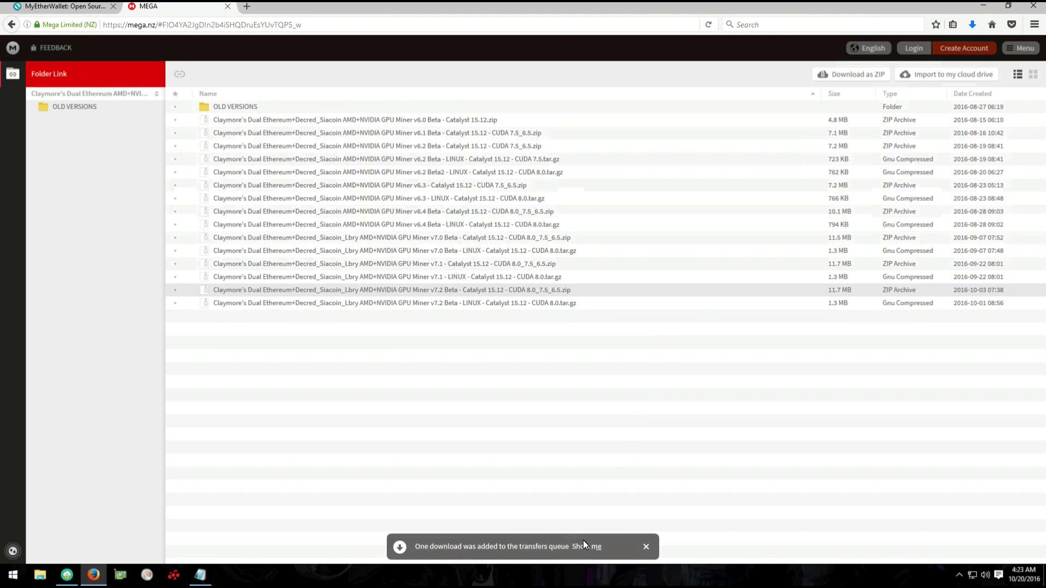
left_click(587, 546)
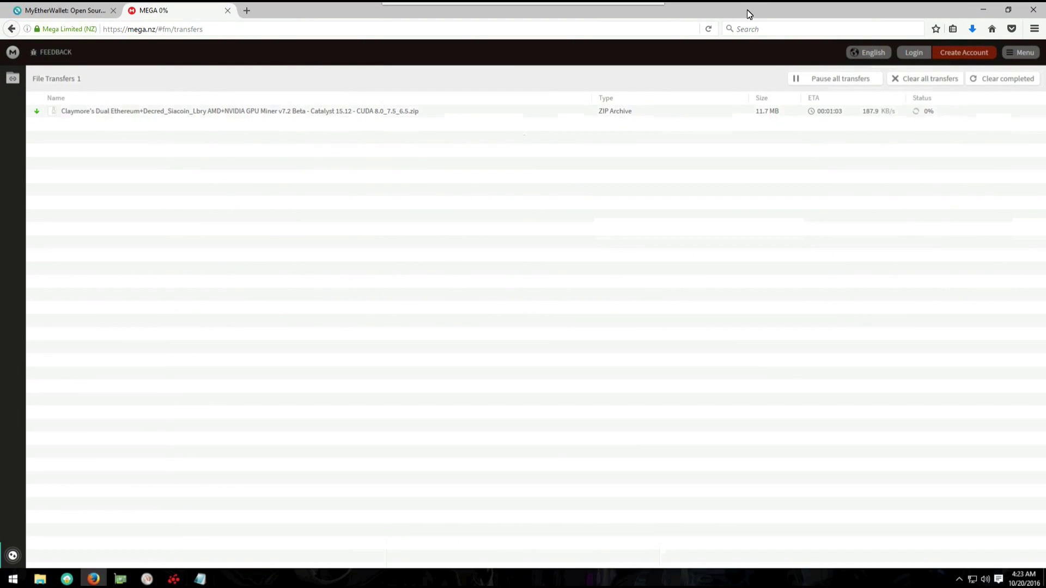
Restore Firefox to a side window and make the Notepad window narrower and lower
double_click(747, 9)
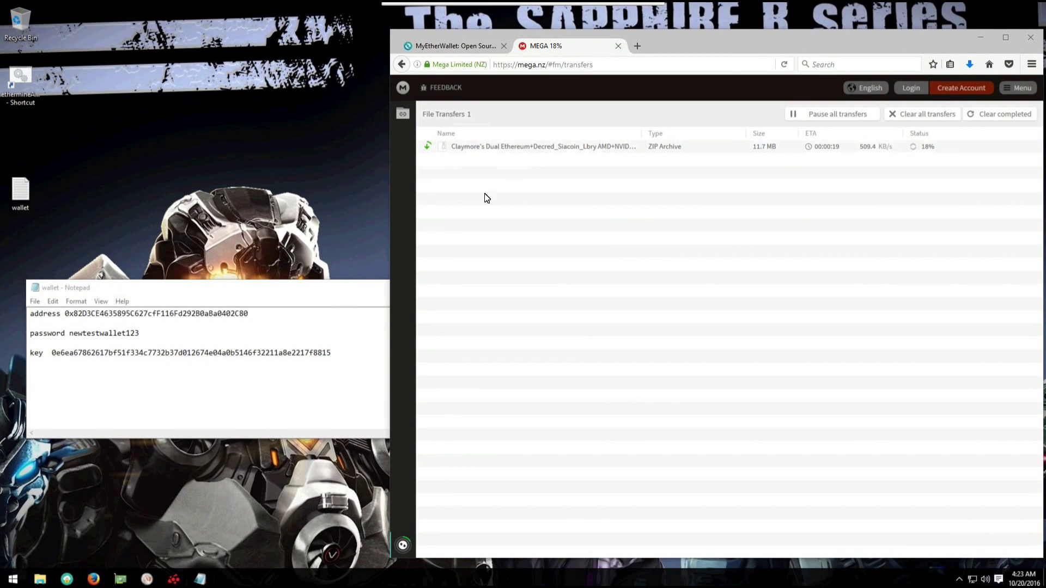
left_click(336, 298)
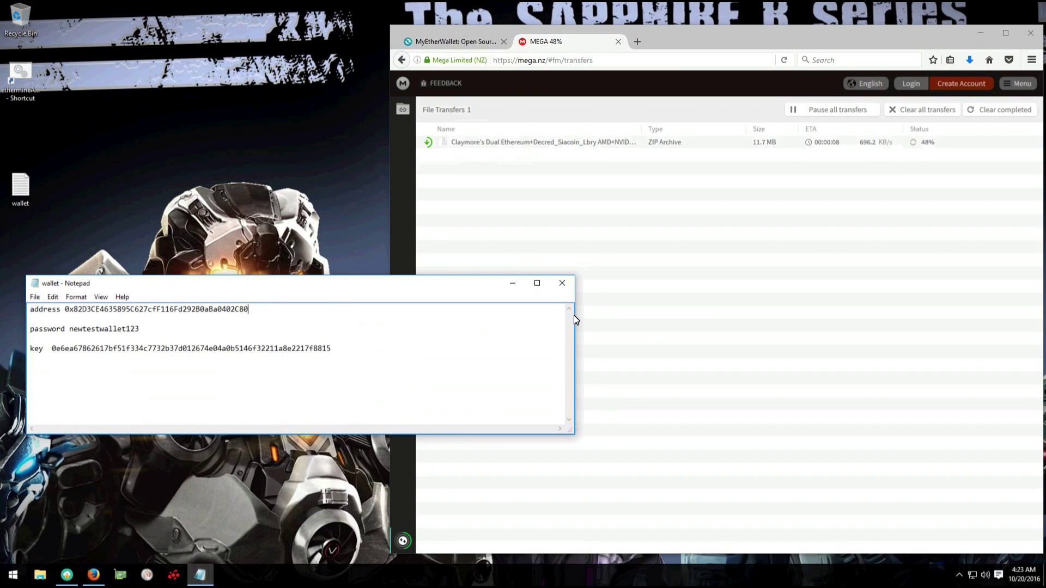
left_click_drag(574, 316, 365, 310)
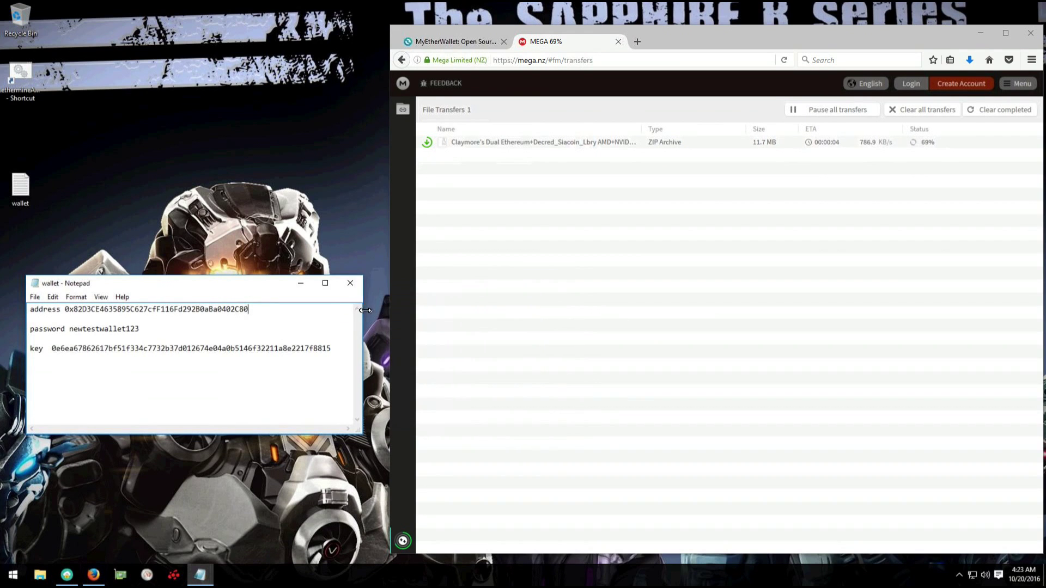
left_click_drag(260, 287, 279, 415)
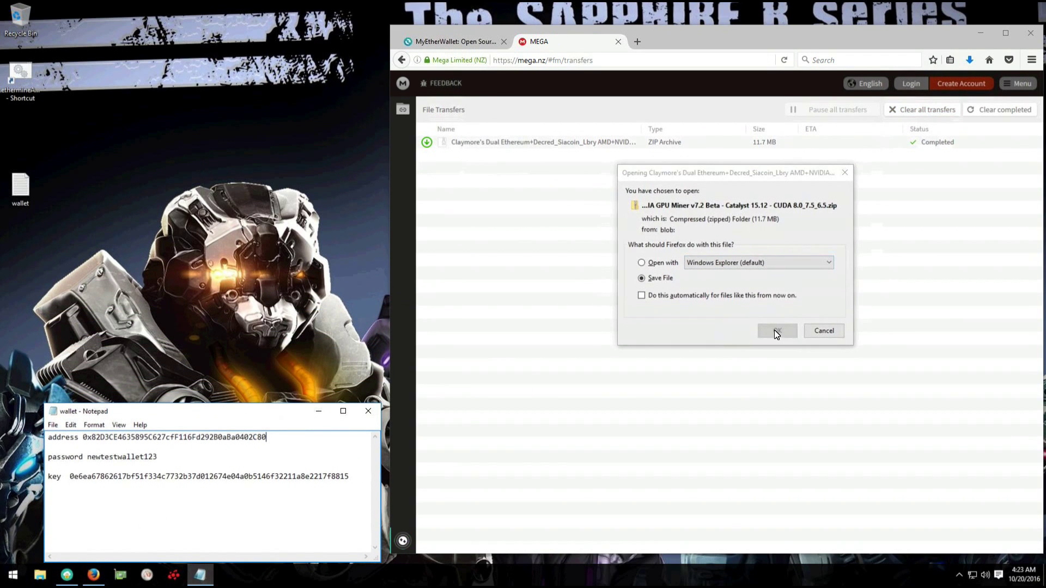
Save the Claymore zip and open its containing folder from Firefox's Downloads panel
left_click(777, 331)
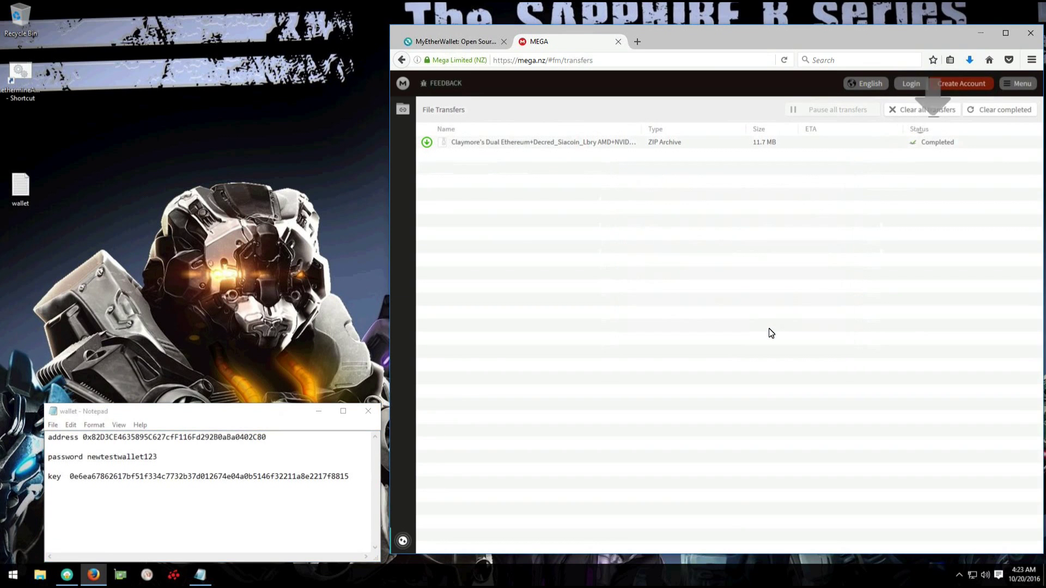
left_click(968, 64)
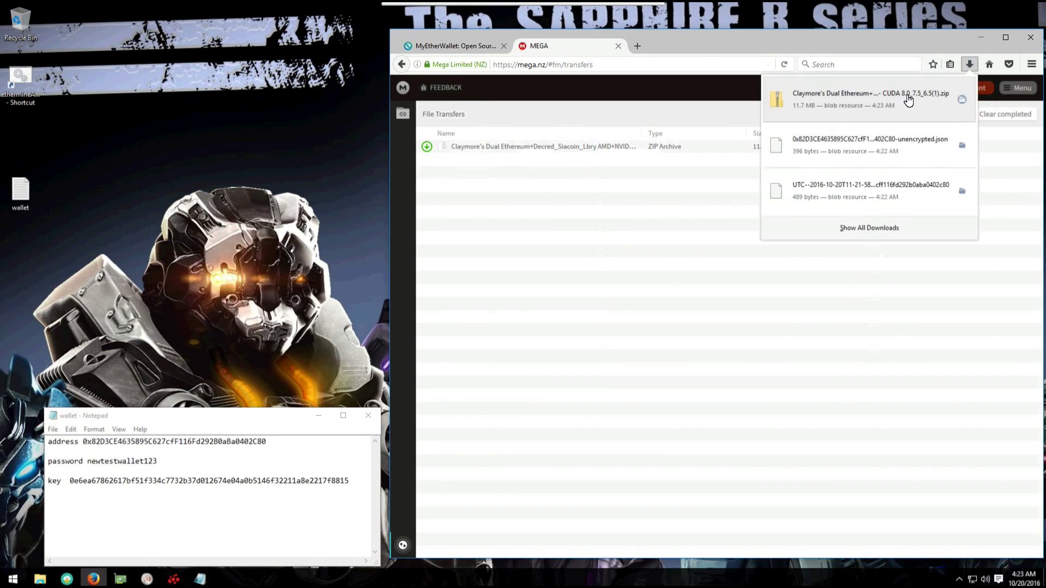
right_click(920, 104)
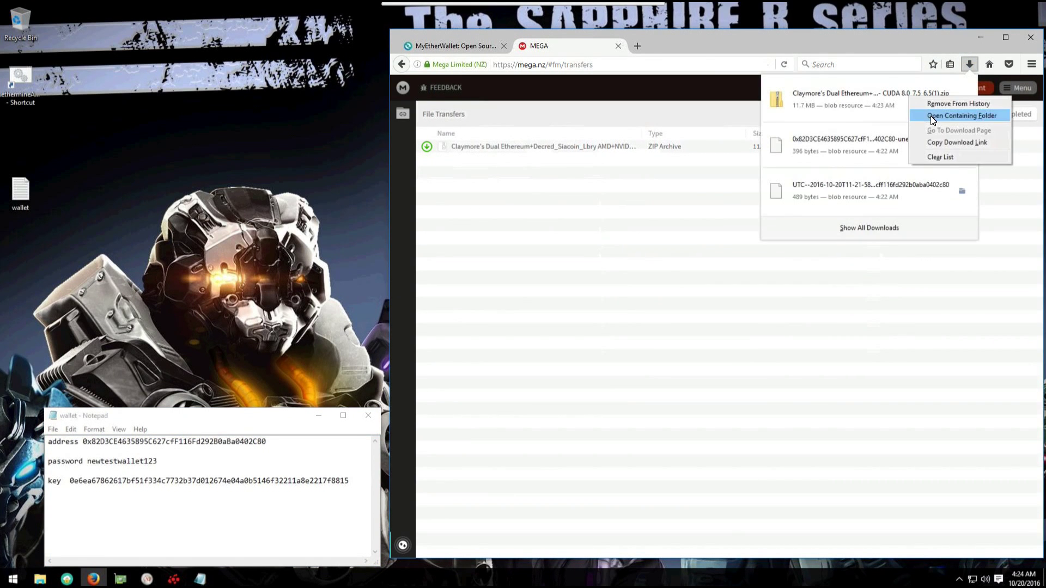
left_click(932, 115)
right_click(905, 101)
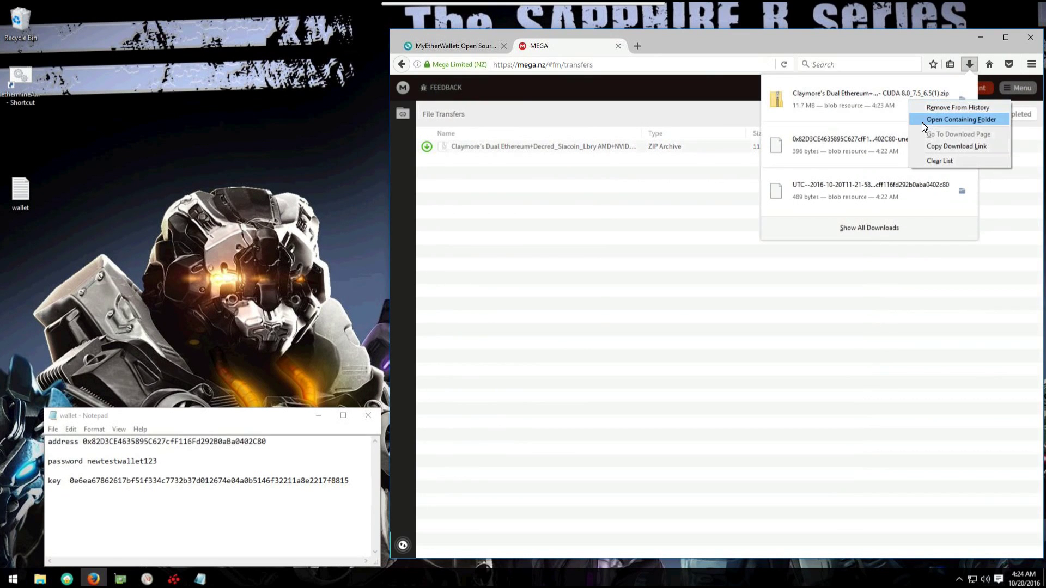
left_click(926, 116)
Extract all files from the Claymore zip into the suggested folder
right_click(602, 189)
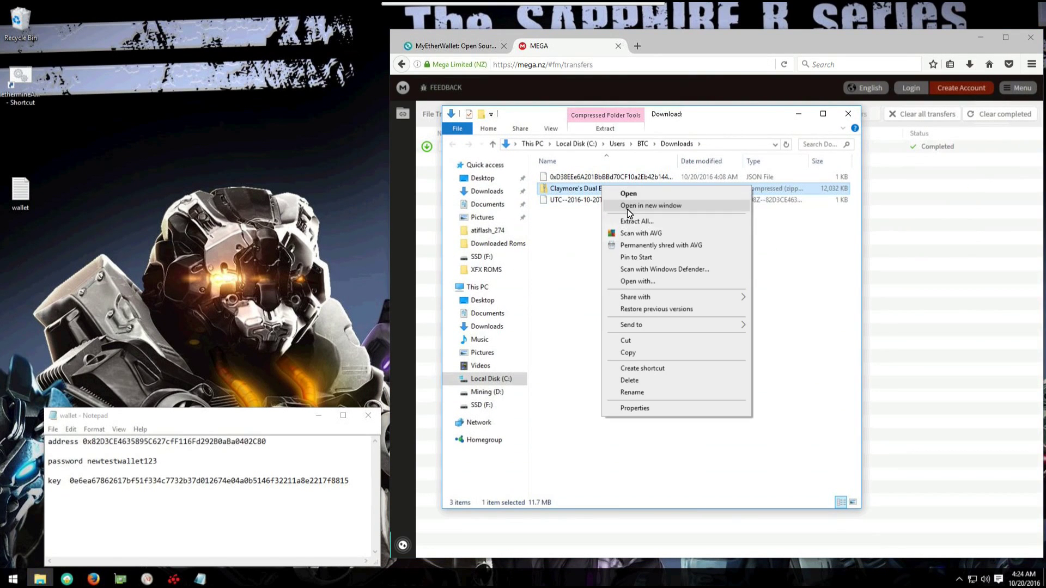
left_click(632, 221)
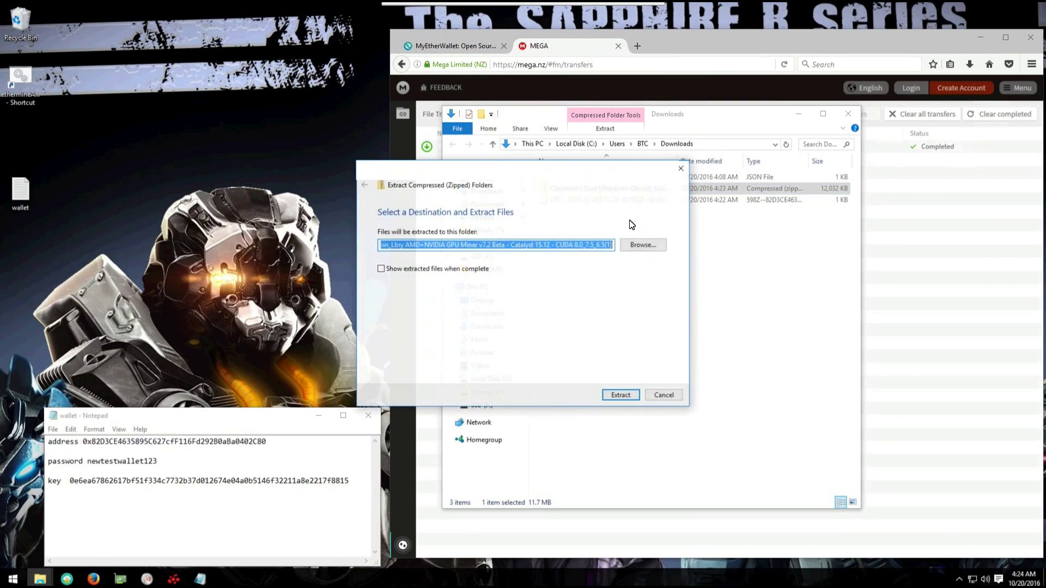
left_click(623, 391)
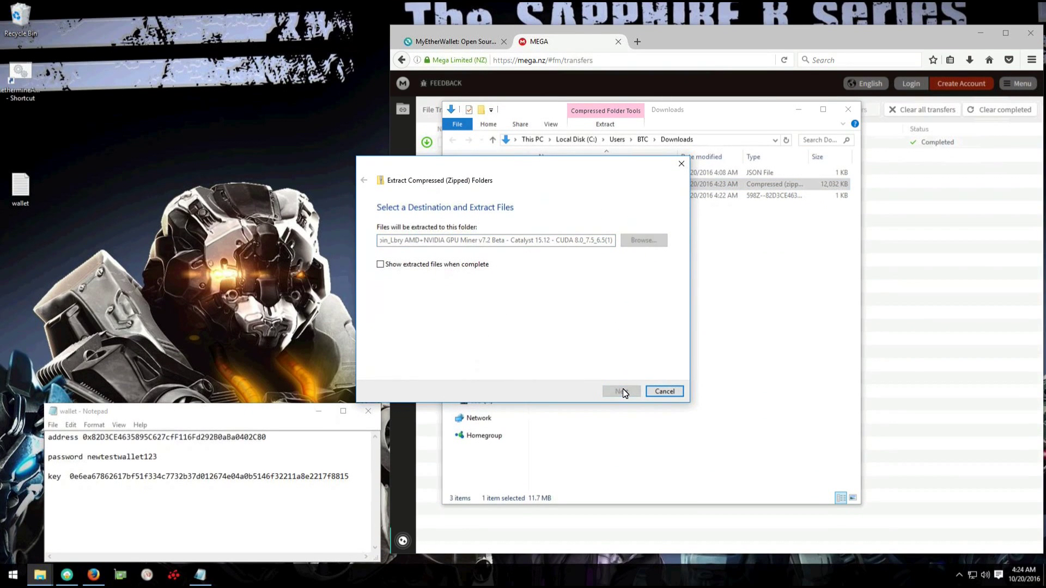
left_click(622, 390)
Move the extracted Claymore folder onto the desktop and open it in the upper left
double_click(582, 172)
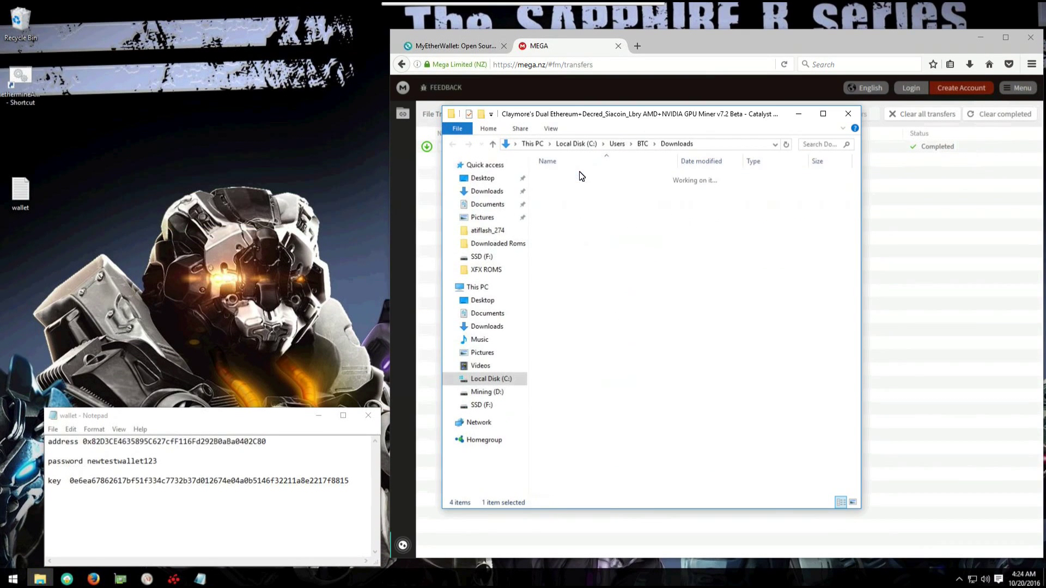
left_click_drag(585, 177, 28, 156)
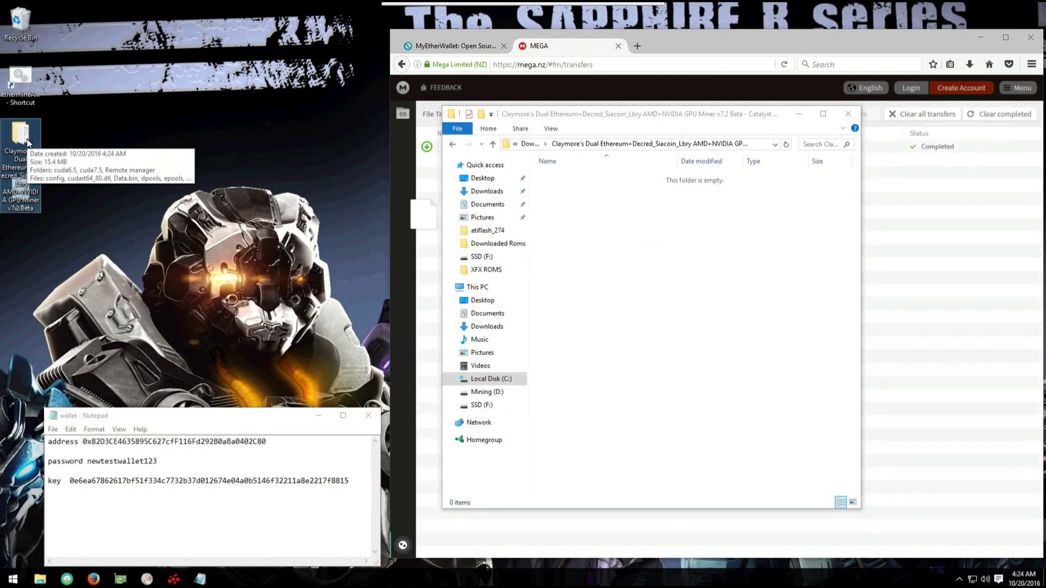
double_click(27, 140)
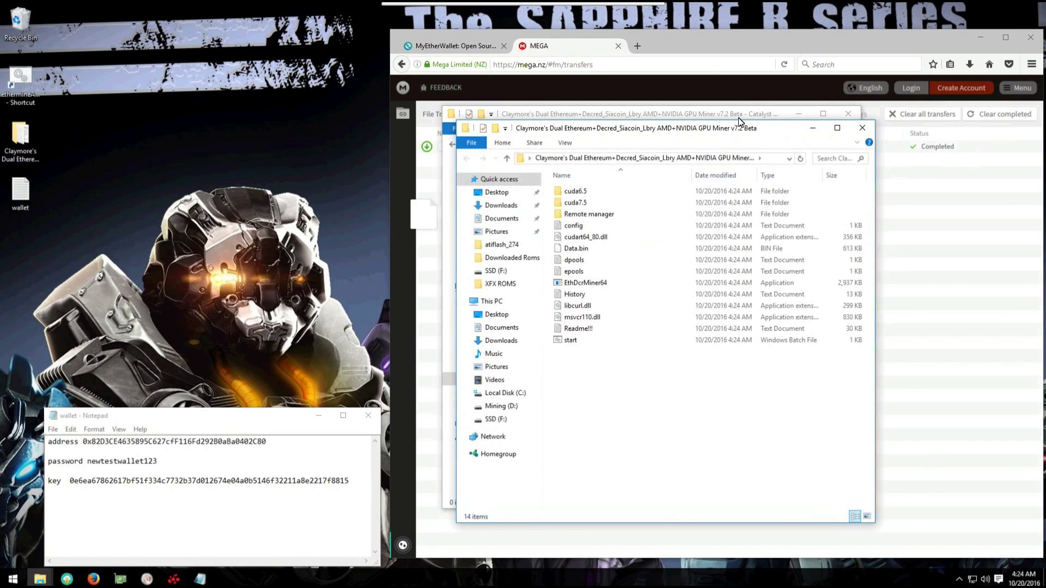
left_click_drag(738, 137, 327, 38)
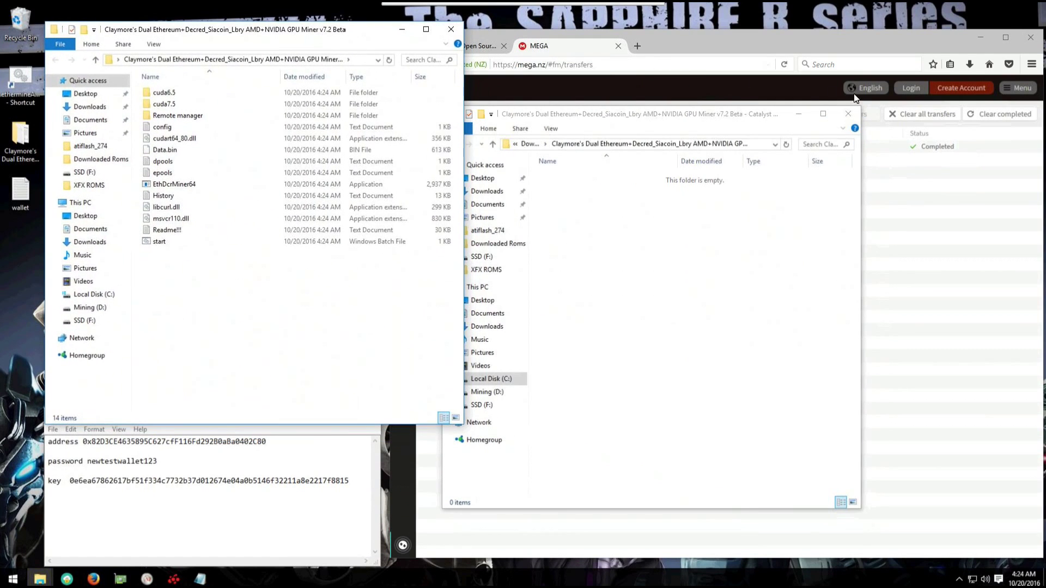
Return Firefox to ethermine.org and highlight the instruction to put the commands in 'a bat file'
left_click(848, 115)
left_click(682, 33)
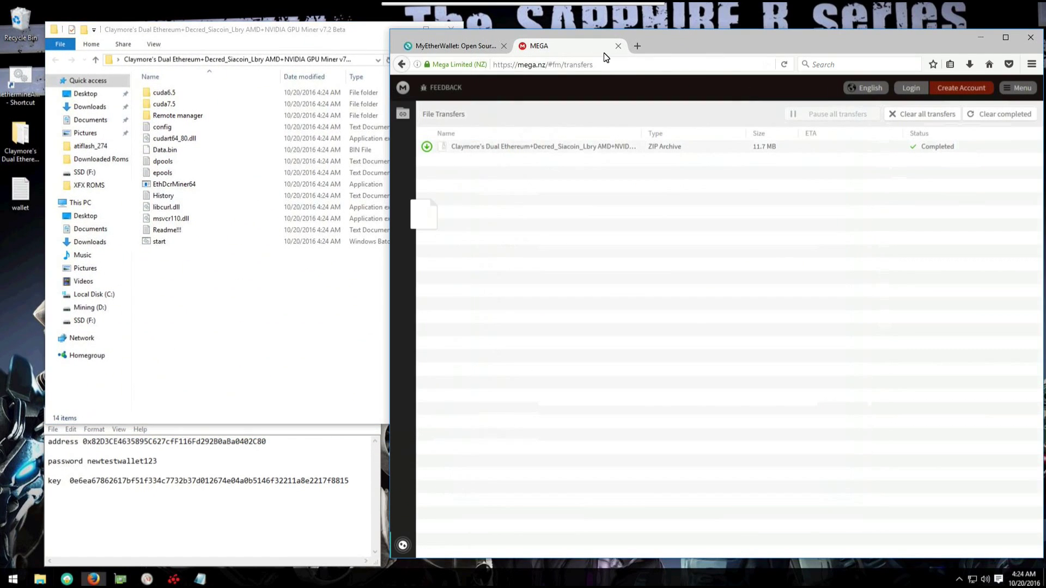
right_click(401, 64)
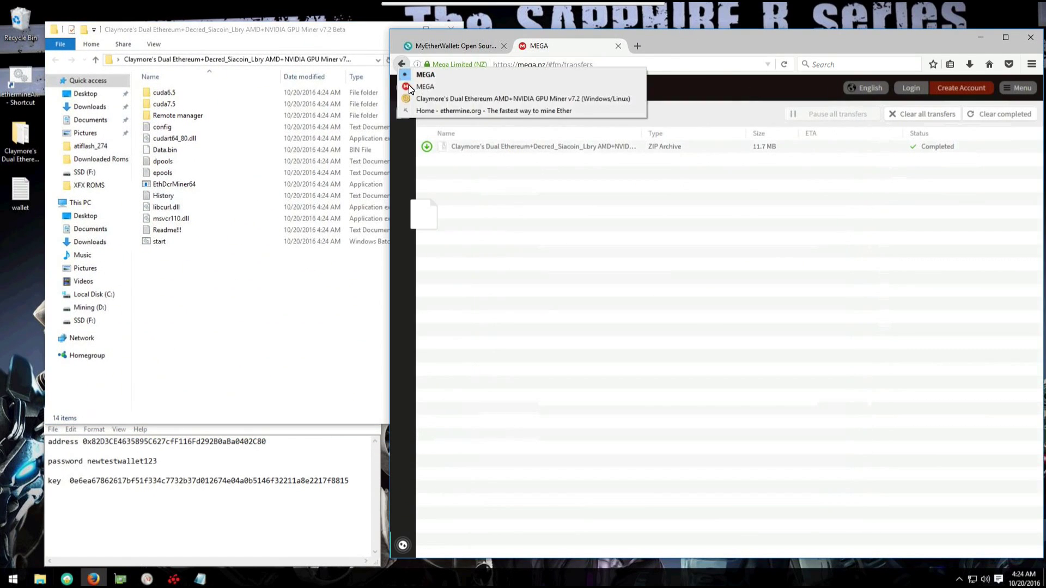
left_click(423, 116)
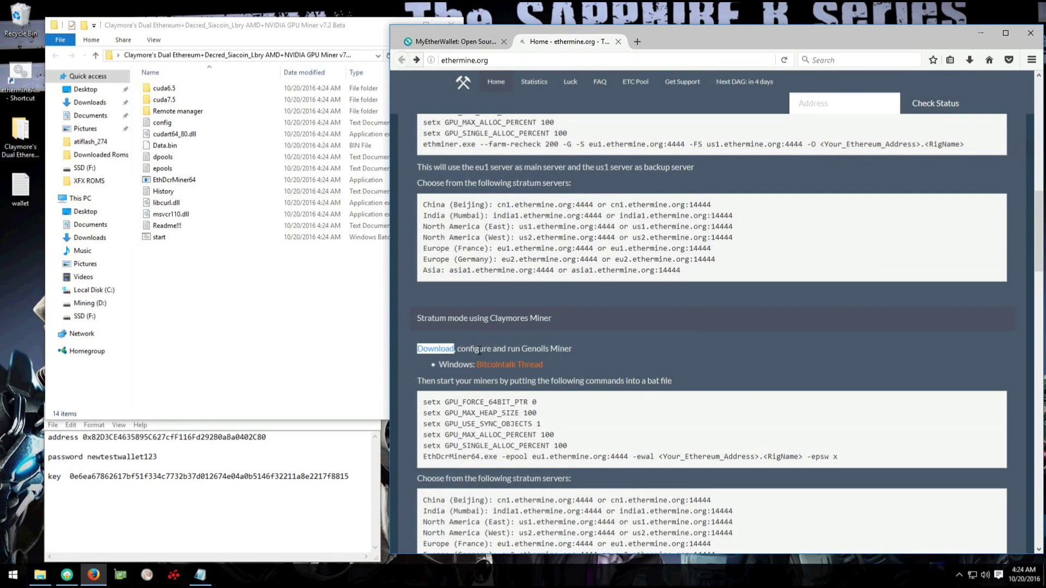
double_click(478, 350)
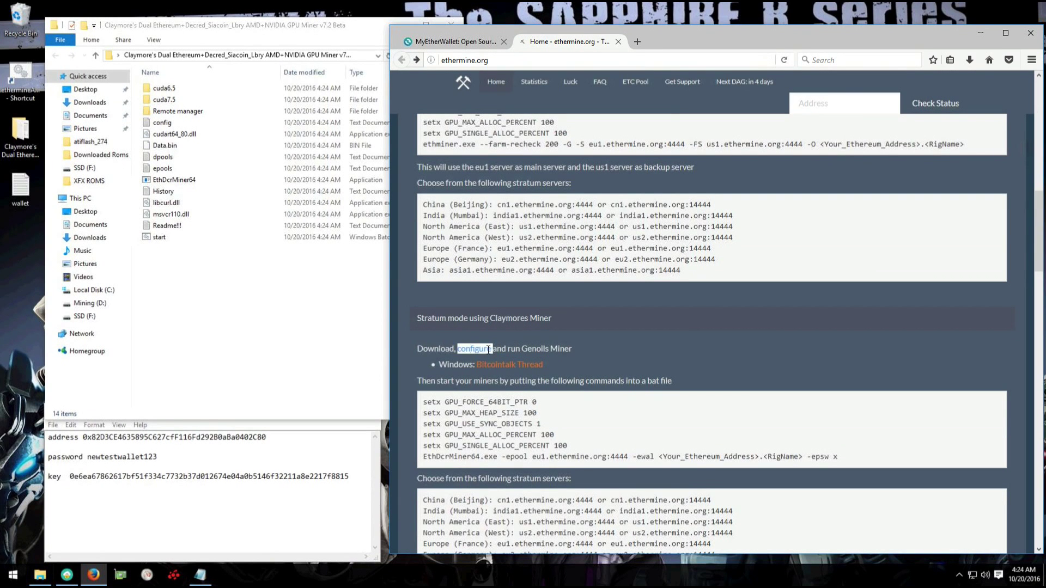
triple_click(447, 381)
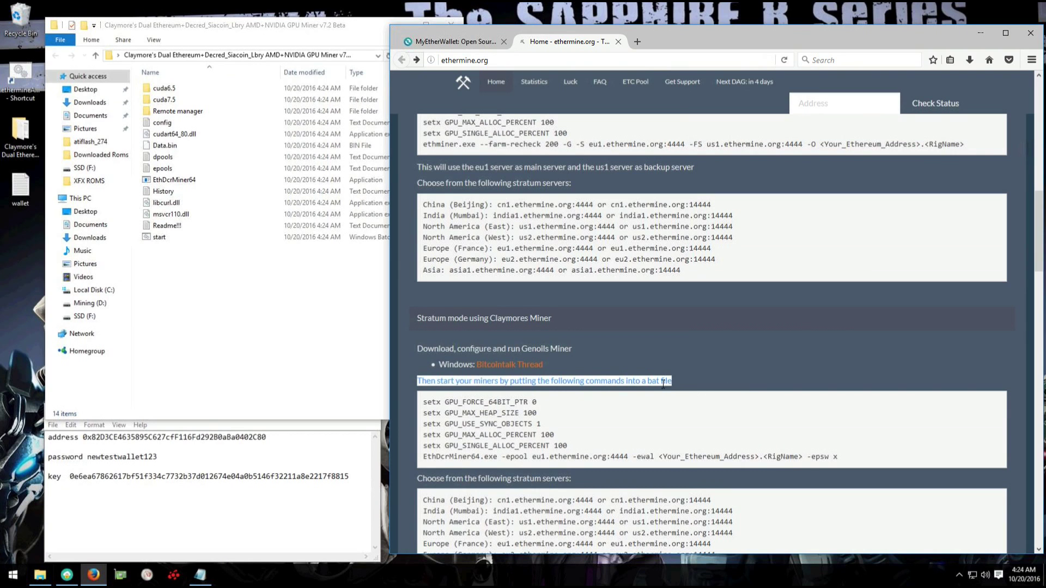
left_click_drag(640, 382, 680, 384)
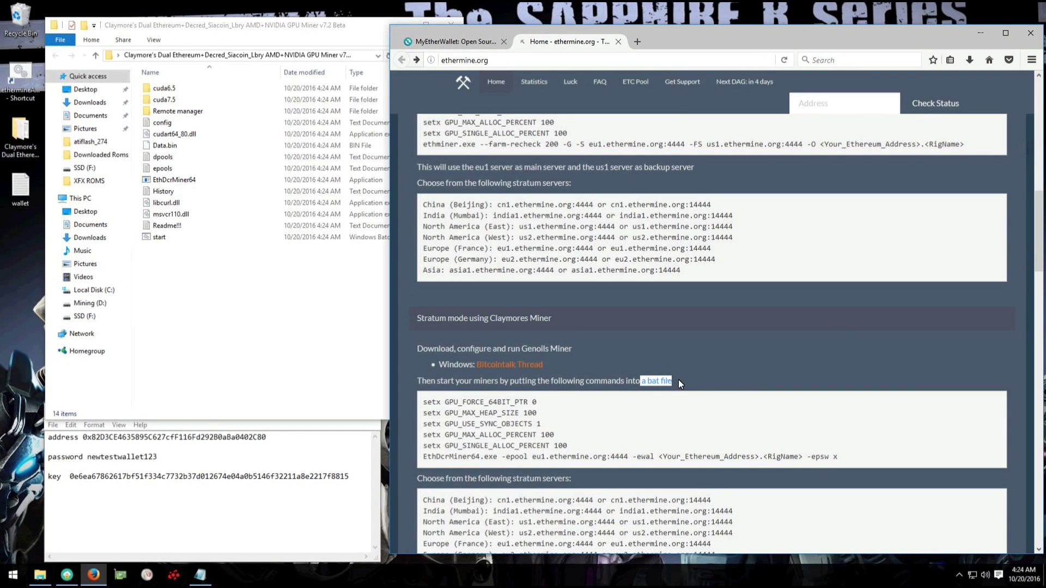
left_click(295, 295)
Create a new text document in the Claymore miner folder named 'ethermine'
right_click(173, 252)
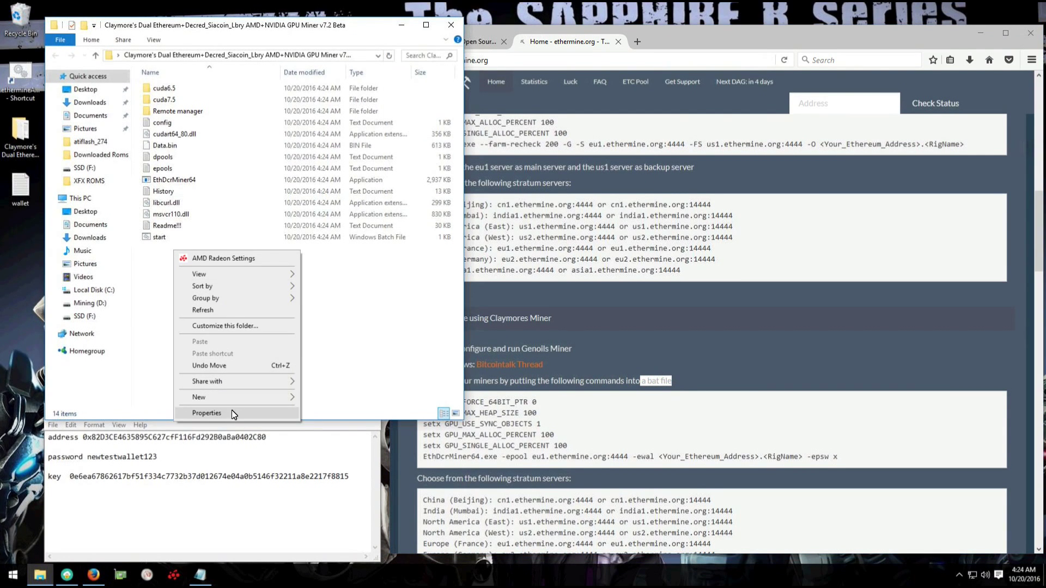
mouse_move(251, 395)
left_click(344, 477)
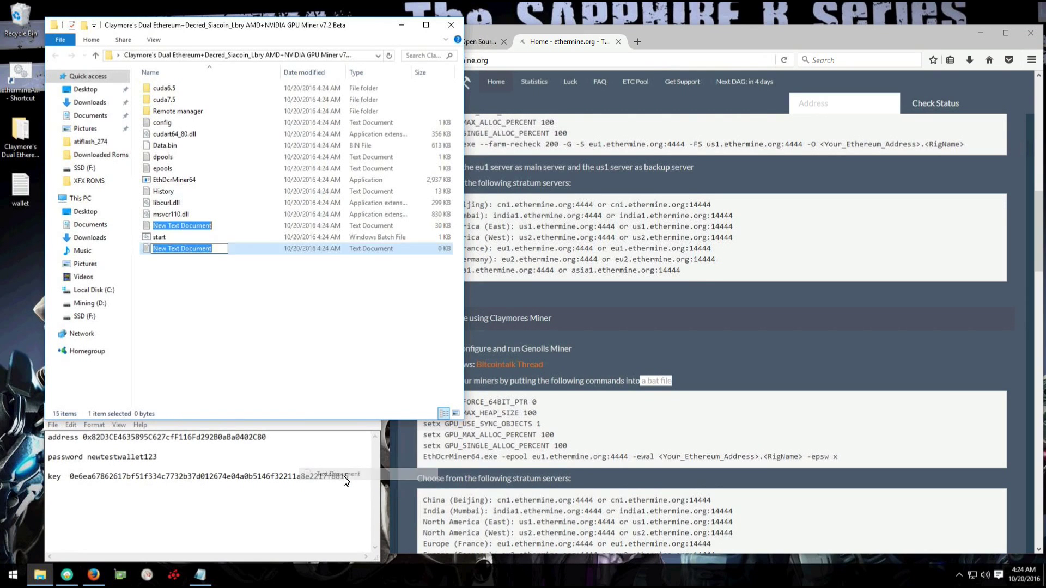
type("ether")
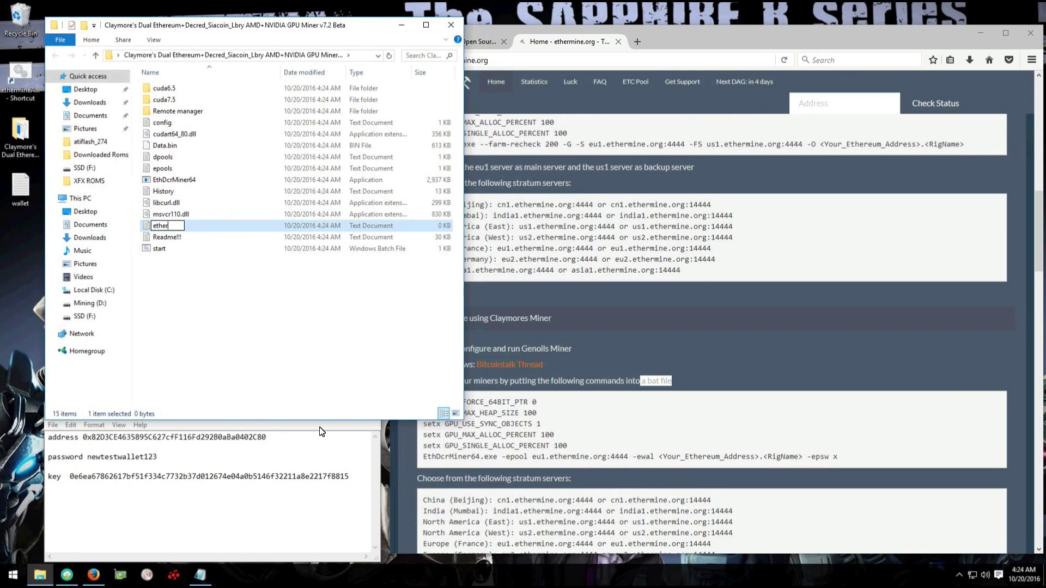
type("mine")
key("Return")
key("Return")
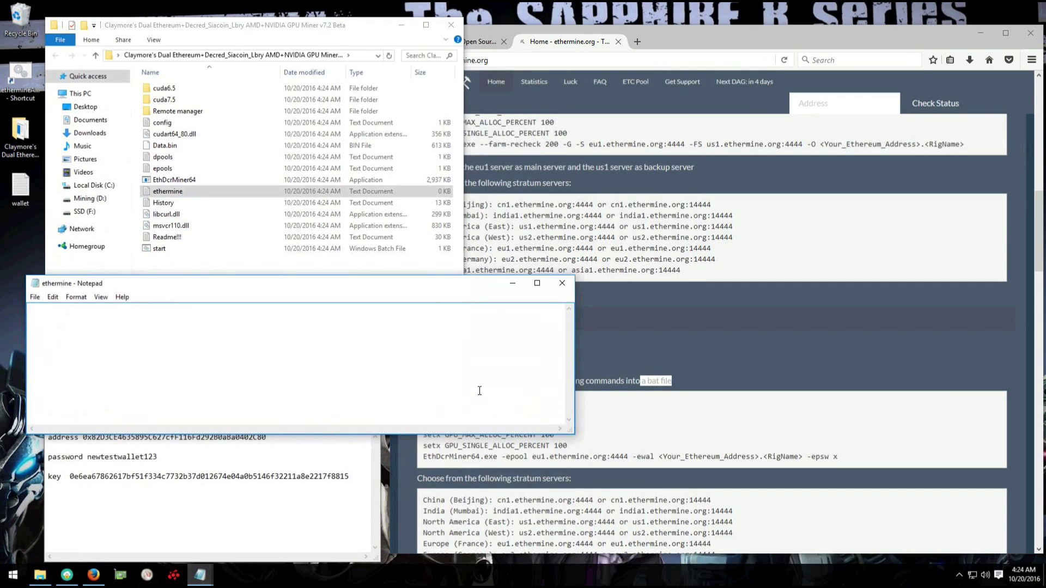
Copy the setx and EthDcrMiner64 command block from ethermine.org and paste it into the ethermine file
left_click(661, 423)
triple_click(841, 456)
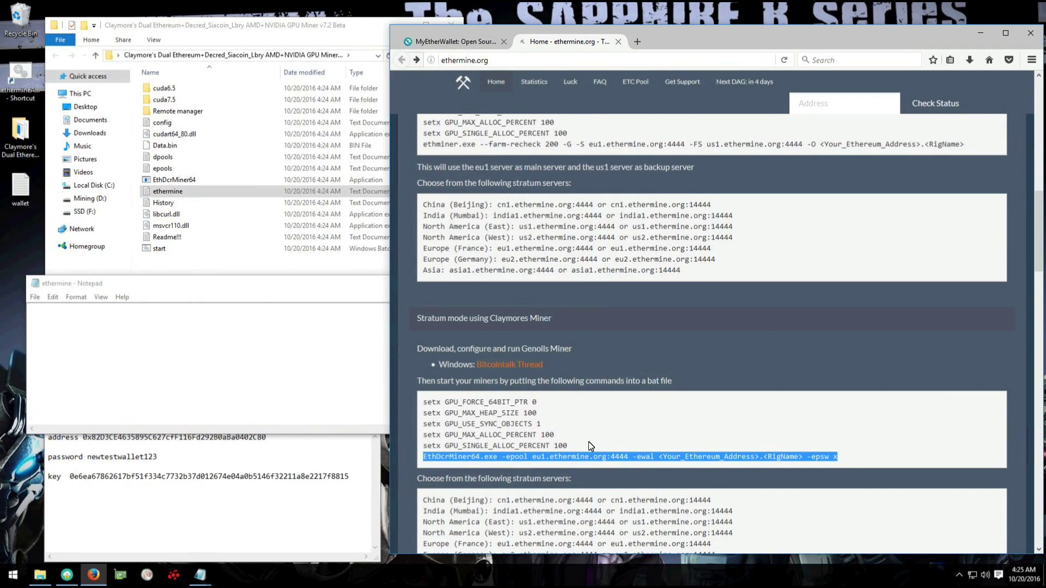
left_click_drag(590, 447, 414, 390)
right_click(453, 410)
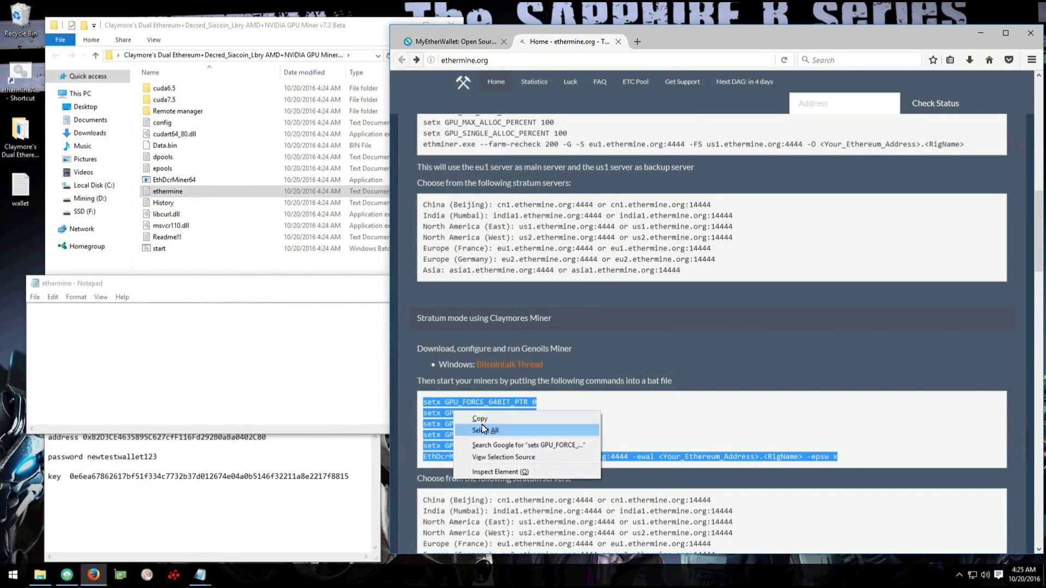
left_click(481, 418)
right_click(333, 378)
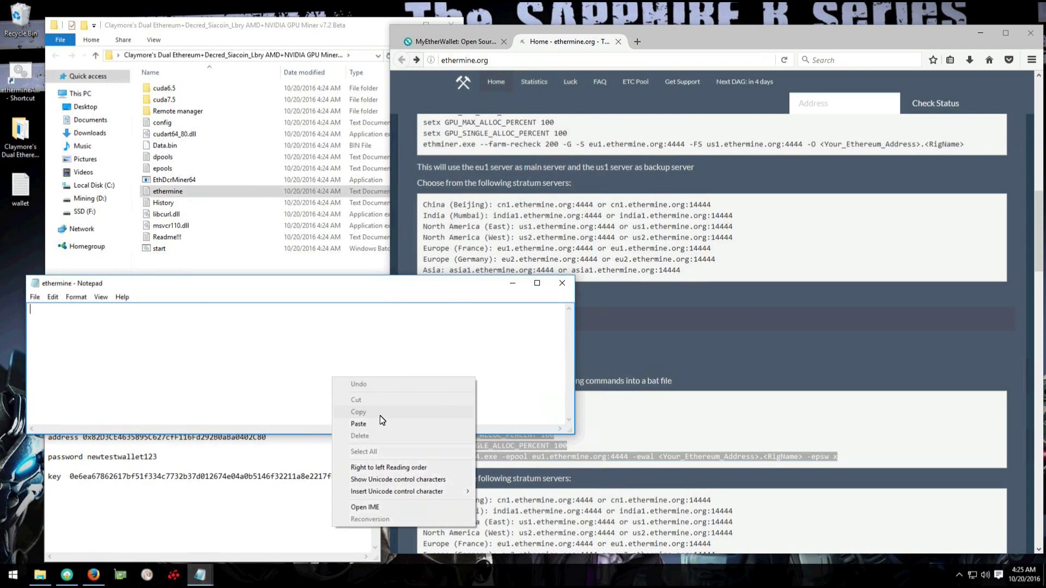
left_click(358, 423)
Enlarge the Notepad window, select the eu1.ethermine.org:4444 pool, and scroll the ethermine.org page down
left_click_drag(424, 275, 489, 103)
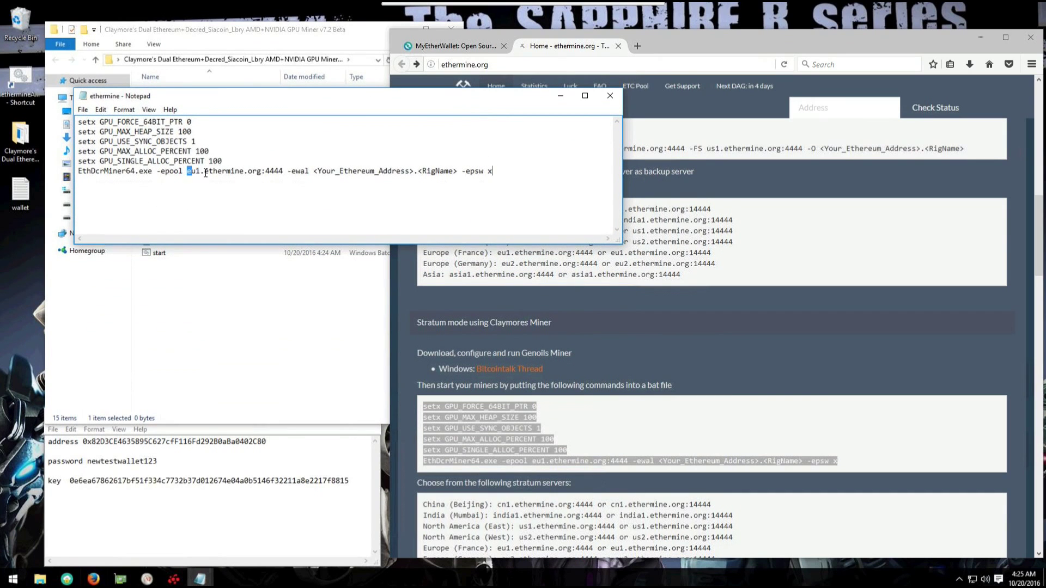
left_click_drag(205, 173, 291, 176)
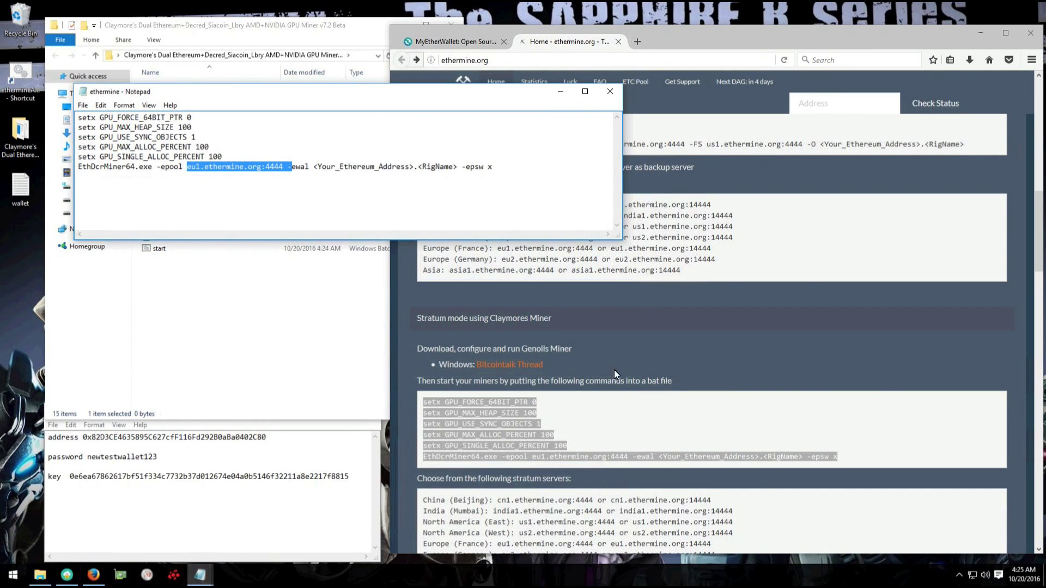
left_click(613, 370)
scroll(613, 369, "down", 4)
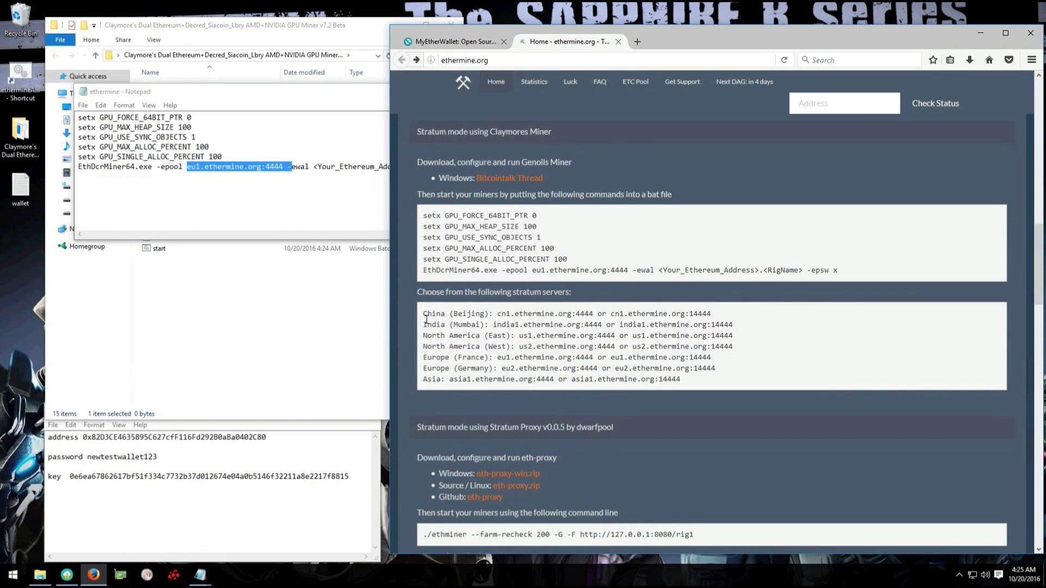
Copy us1.ethermine.org:14444 from the server list and select the eu1.ethermine.org:4444 pool in Notepad
left_click_drag(421, 338, 432, 357)
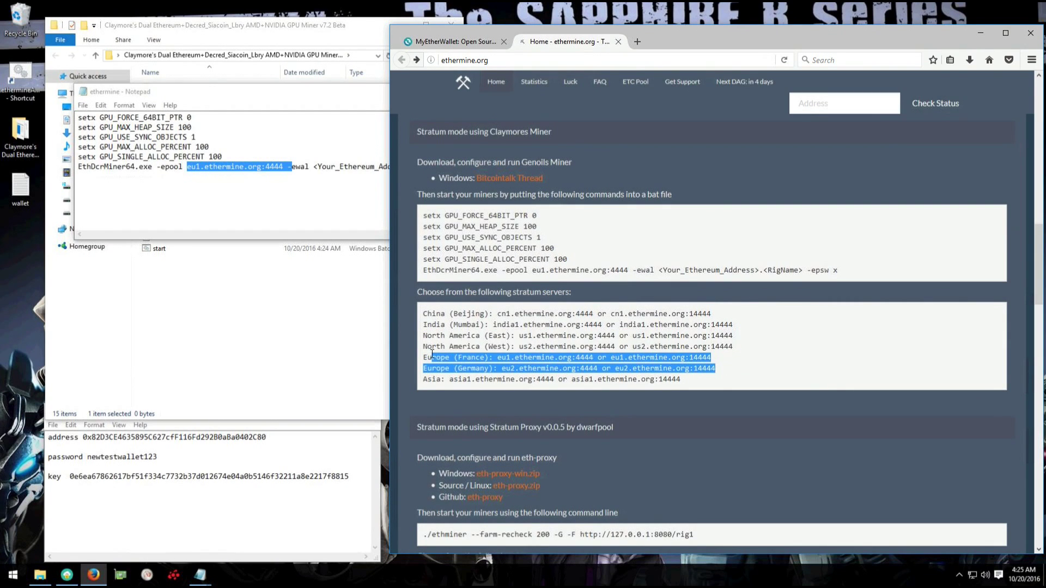
left_click(545, 344)
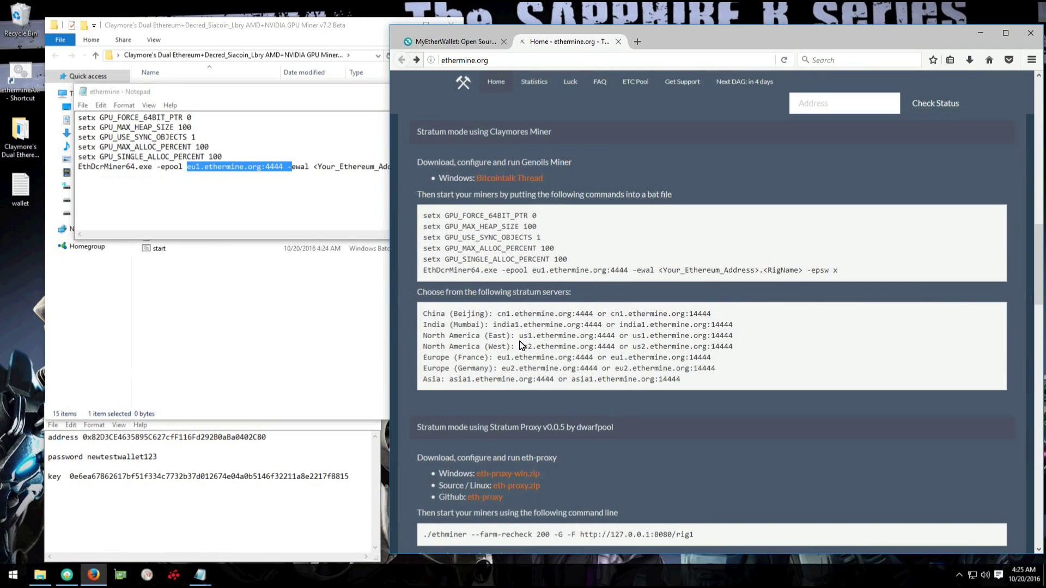
left_click_drag(520, 335, 617, 333)
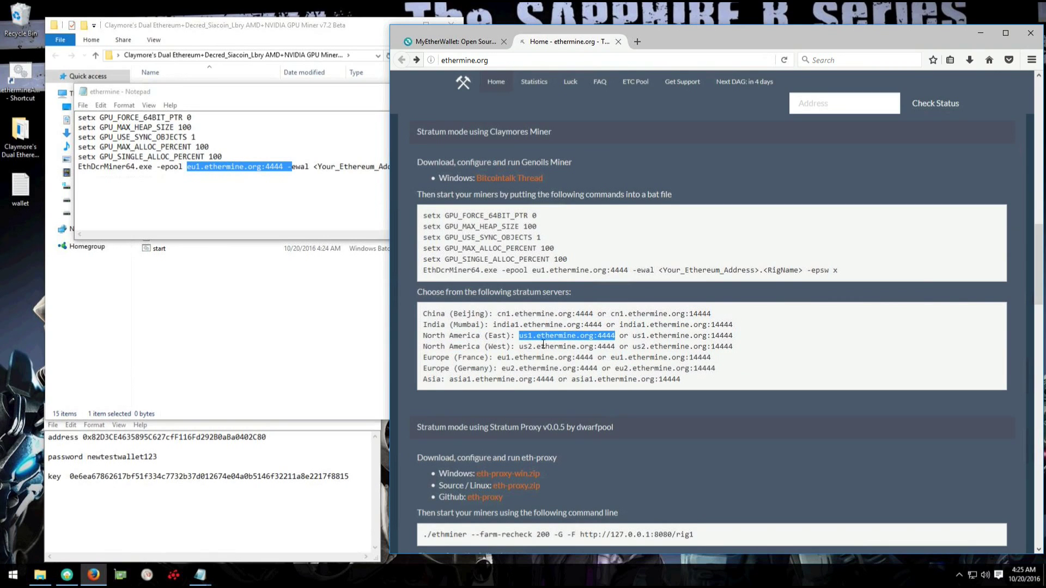
left_click_drag(521, 347, 736, 348)
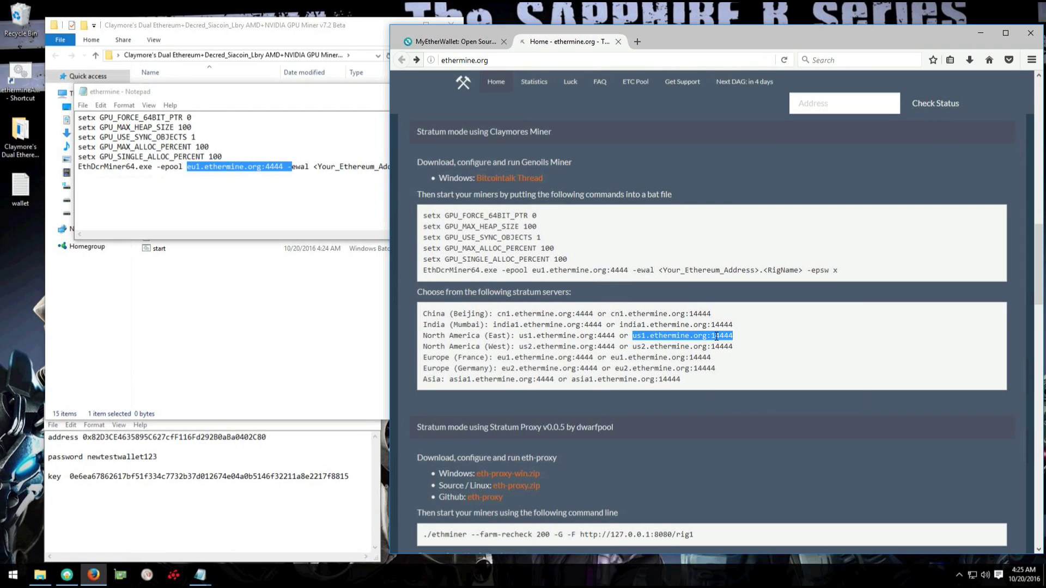
right_click(735, 349)
left_click(736, 346)
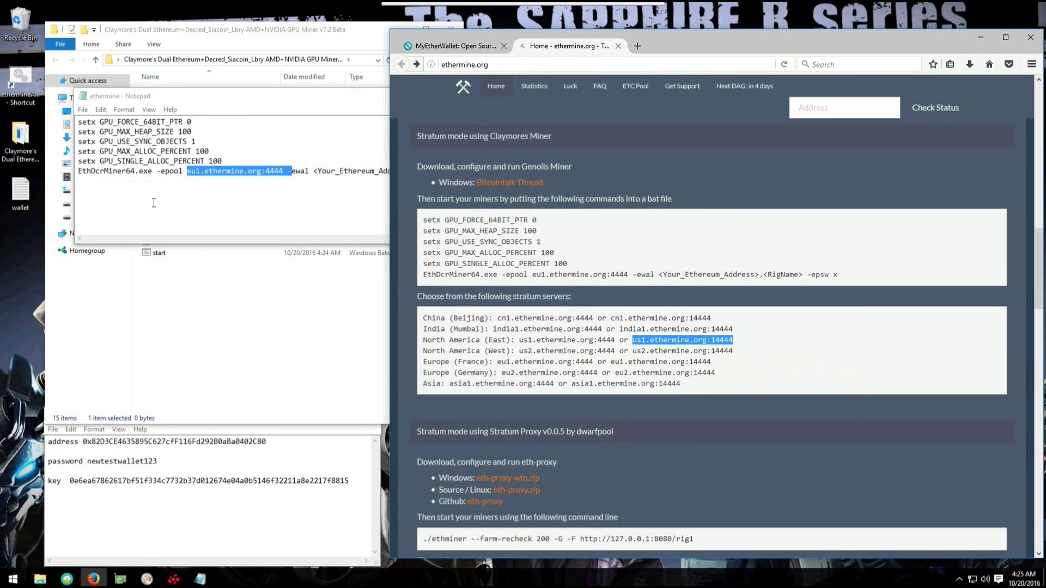
left_click(249, 166)
double_click(233, 173)
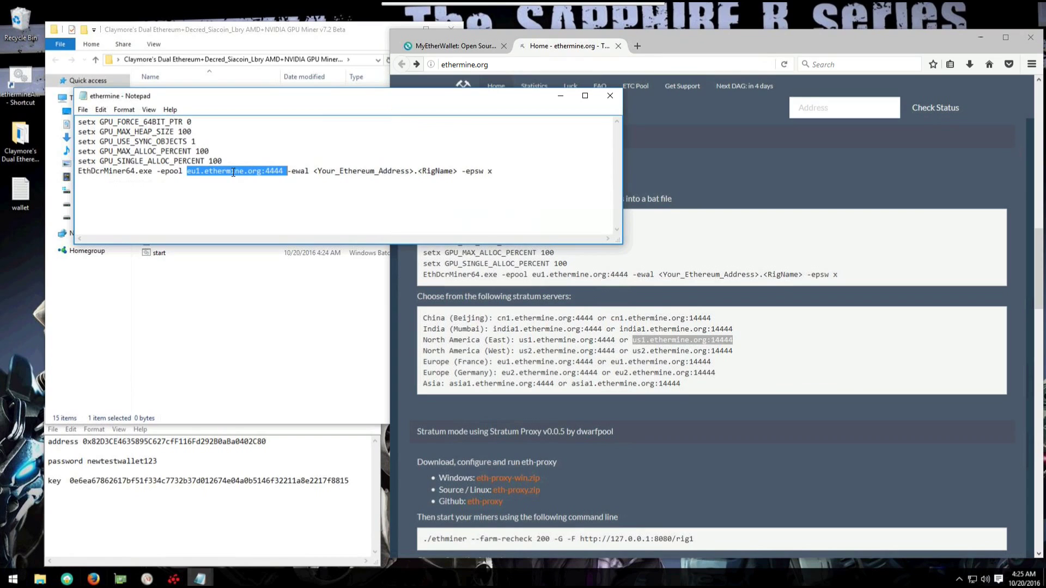
Replace eu1.ethermine.org:4444 with us1.ethermine.org:14444, <Your_Ethereum_Address> with the wallet address, and <RigName> with Rig1
right_click(246, 174)
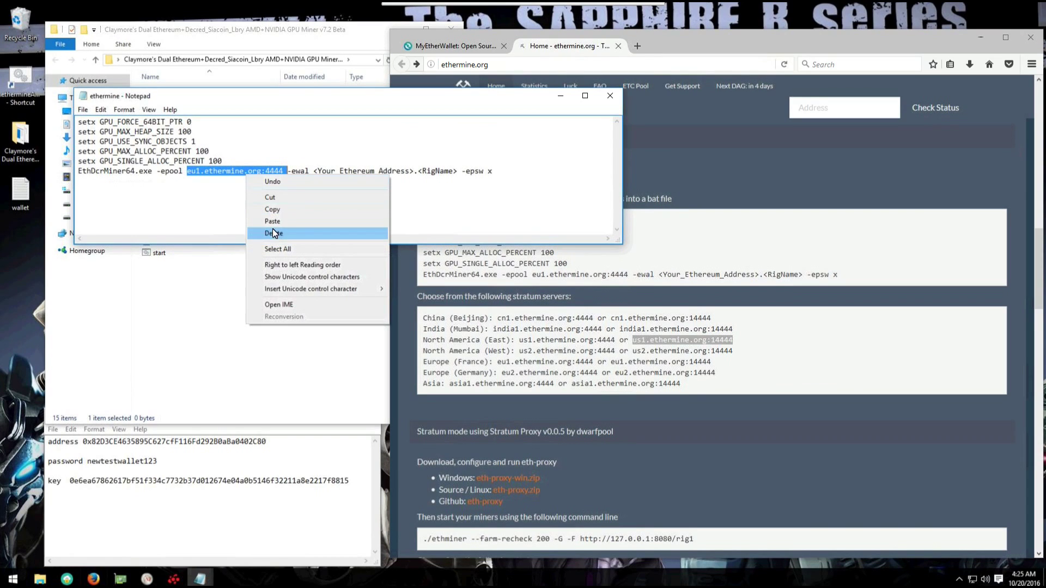
left_click(271, 227)
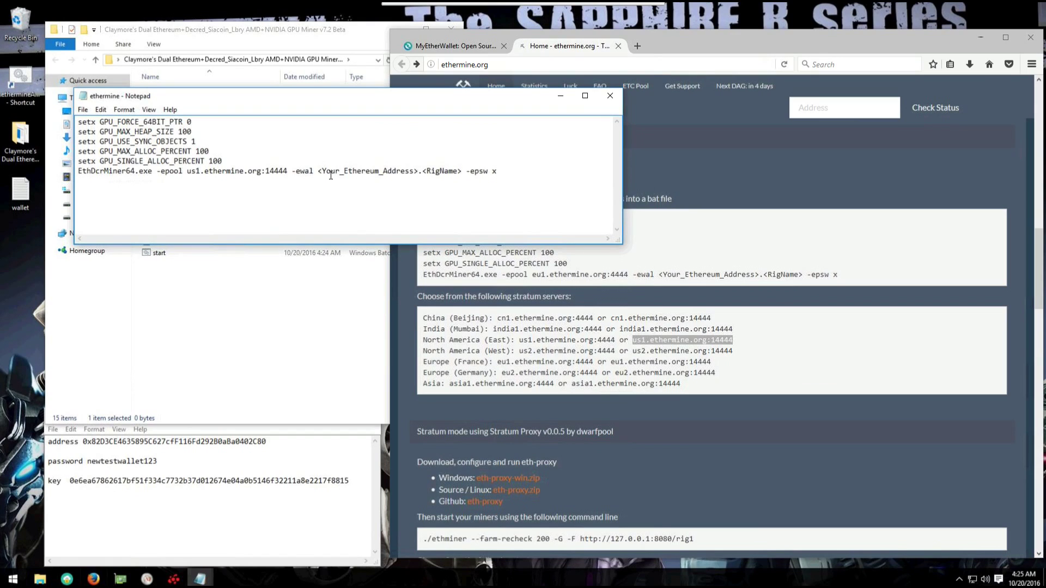
left_click_drag(322, 172, 420, 174)
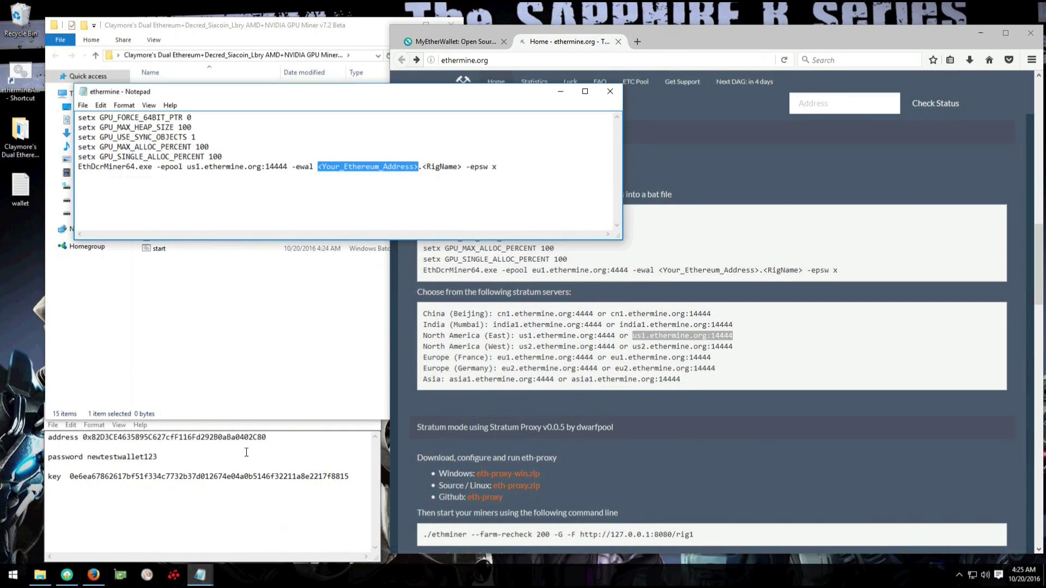
double_click(247, 439)
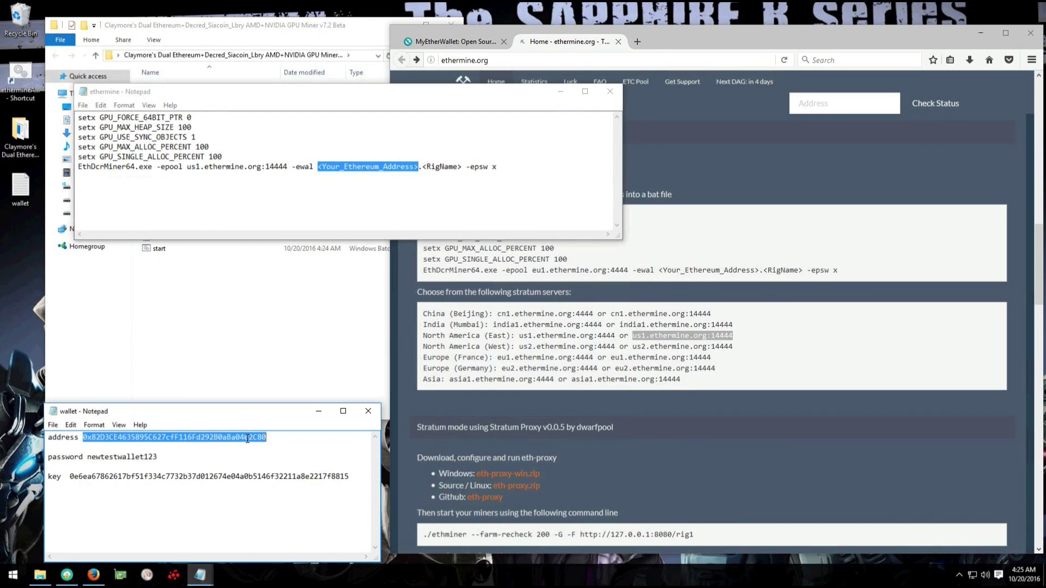
right_click(252, 445)
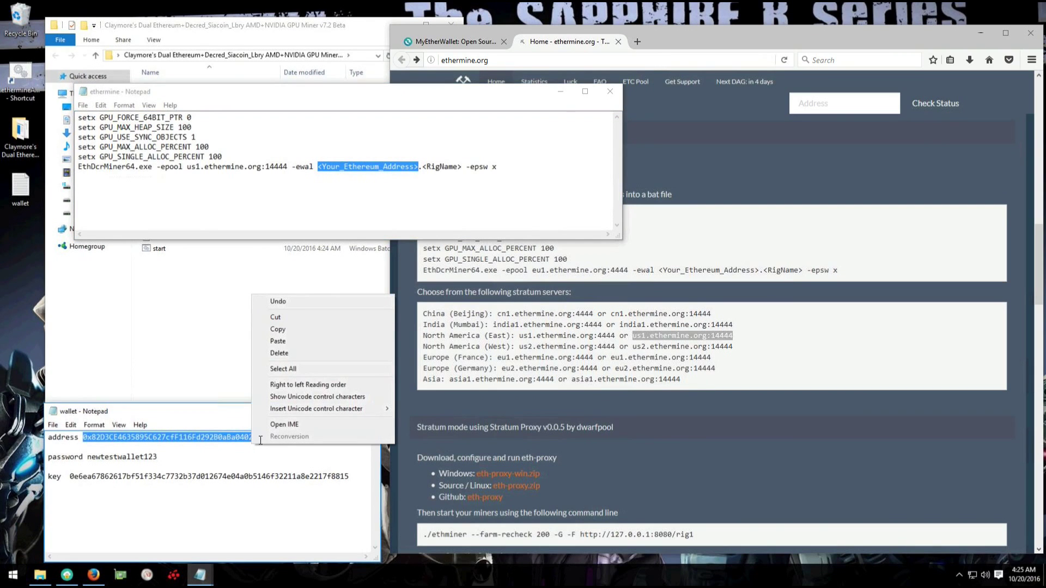
left_click(286, 330)
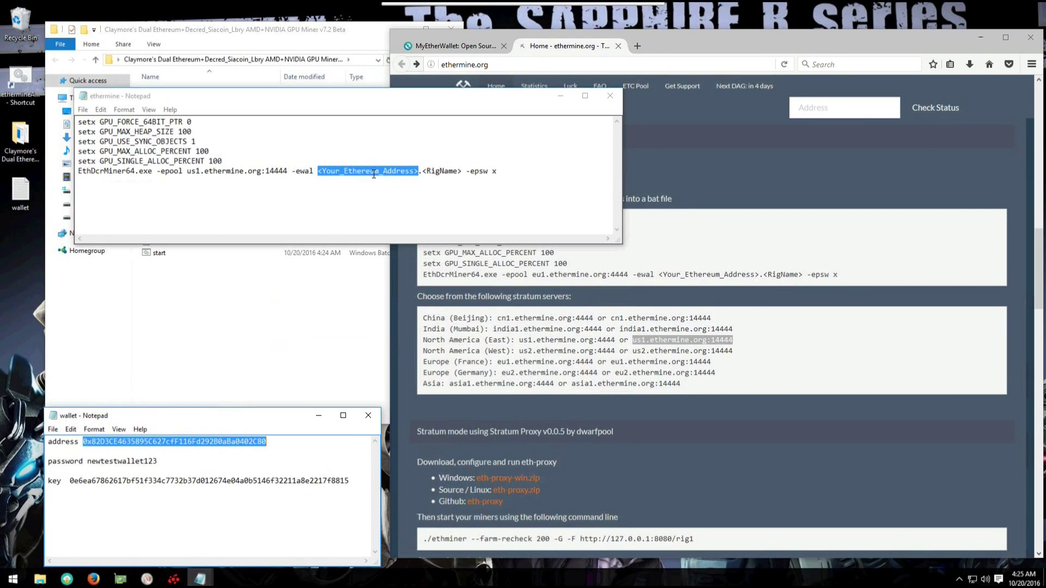
right_click(373, 175)
left_click(394, 220)
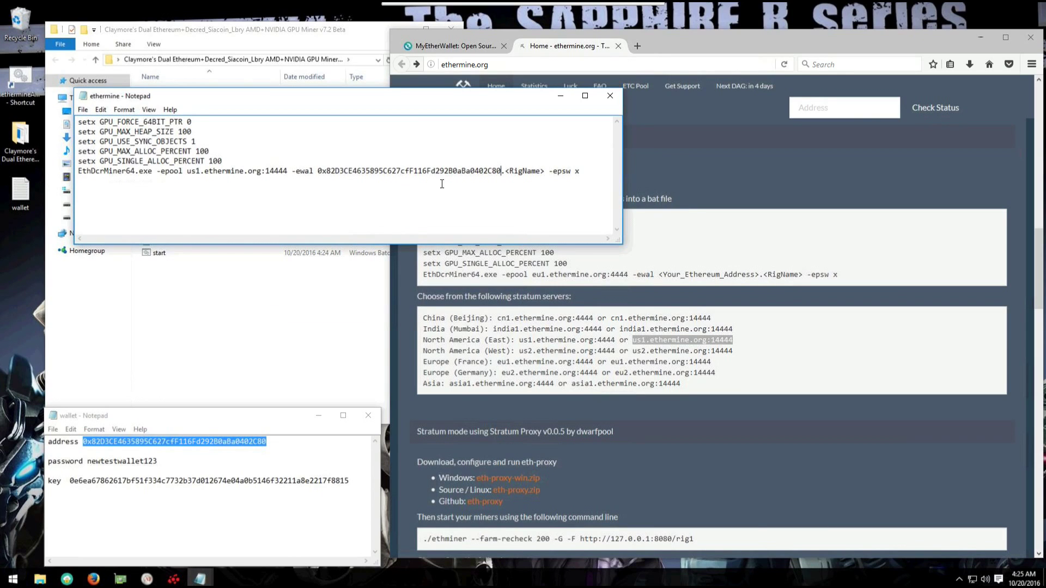
left_click_drag(507, 174, 542, 174)
type("Rig1")
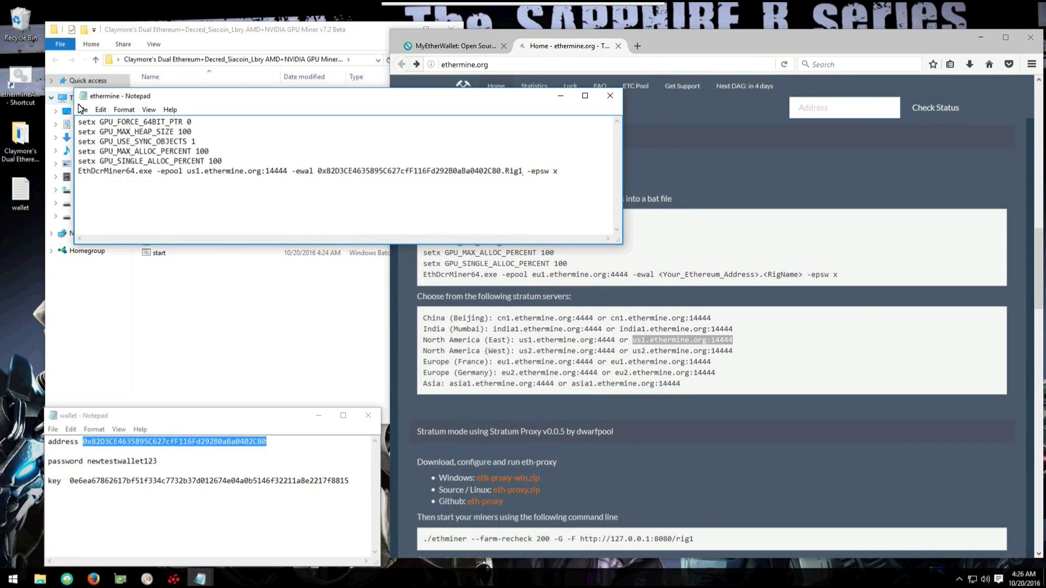
Save the file as ethermine.bat with Save as type set to All Files
left_click(83, 110)
left_click(107, 158)
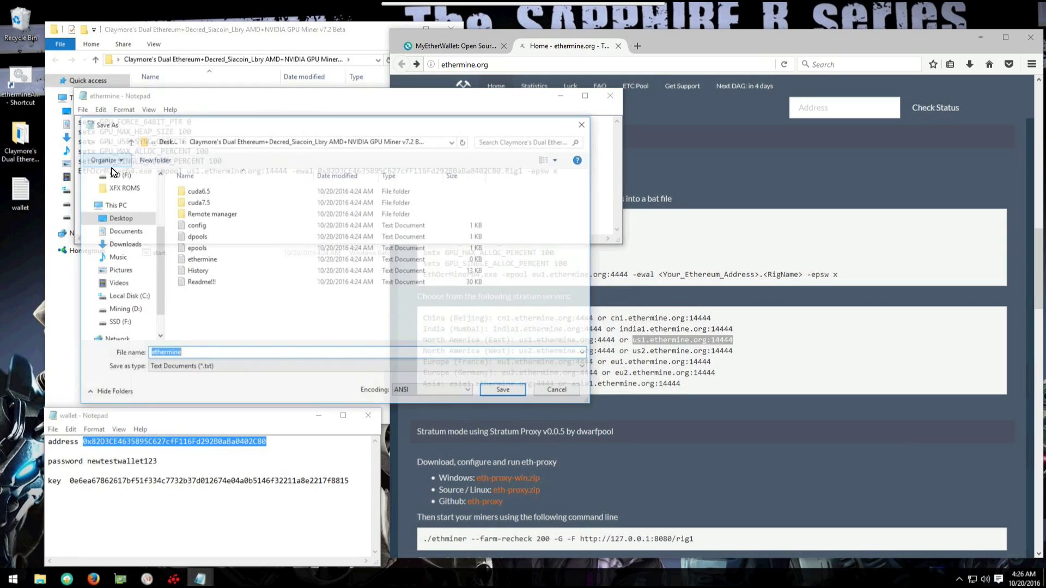
left_click(213, 351)
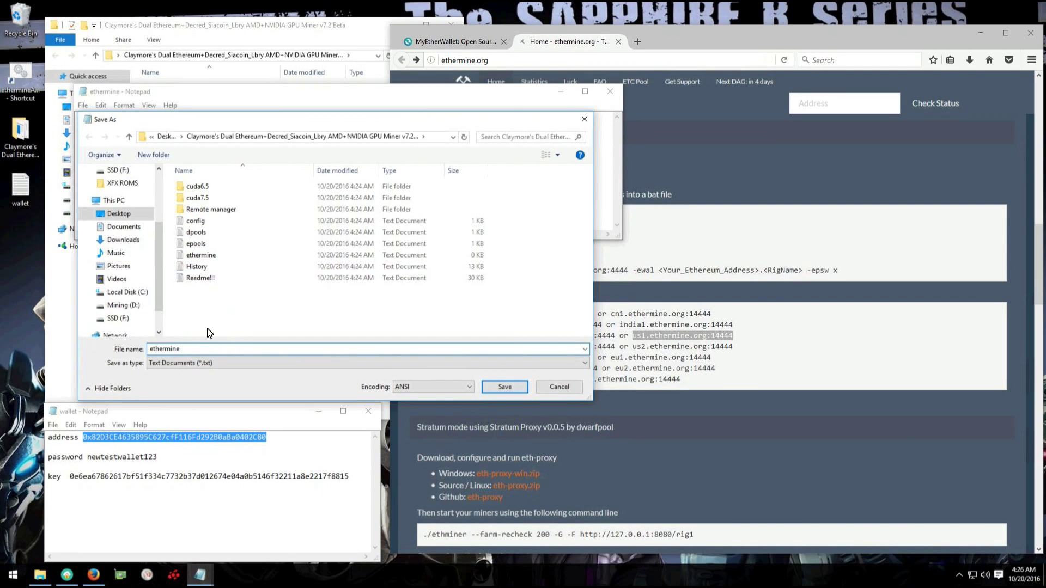
type(".bat")
left_click_drag(178, 354, 198, 348)
left_click(197, 364)
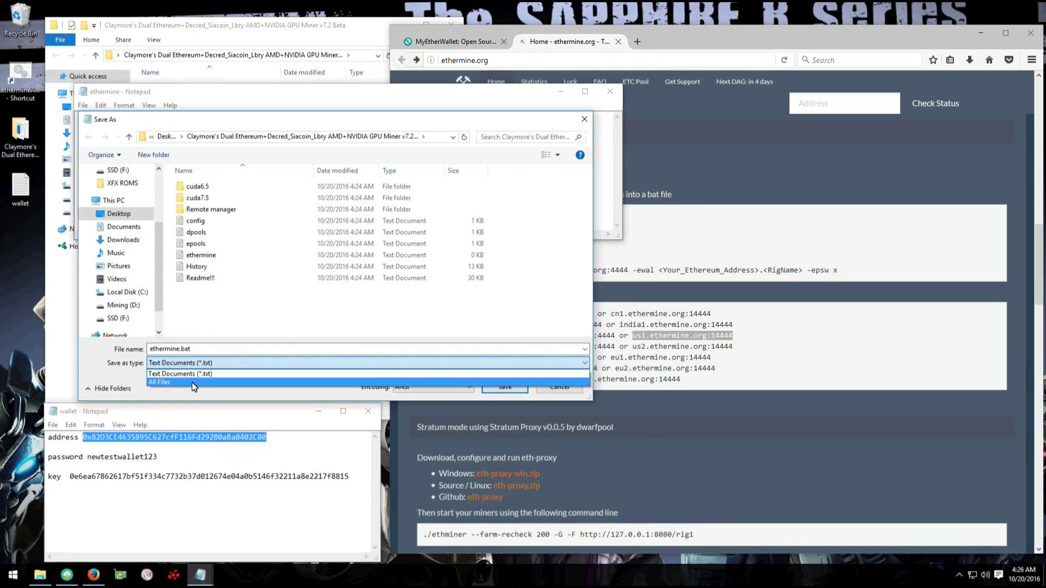
left_click(191, 382)
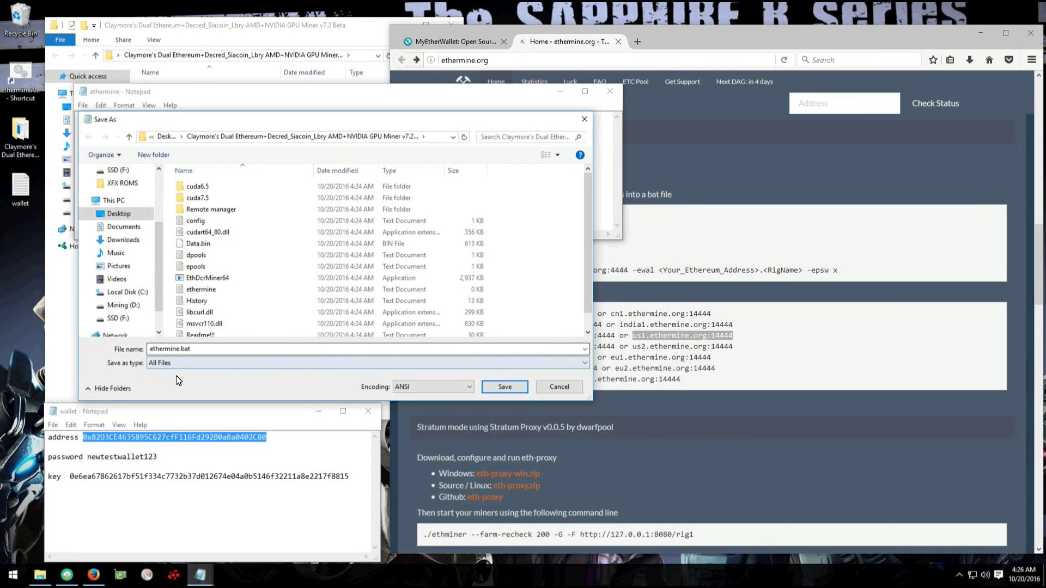
left_click(505, 388)
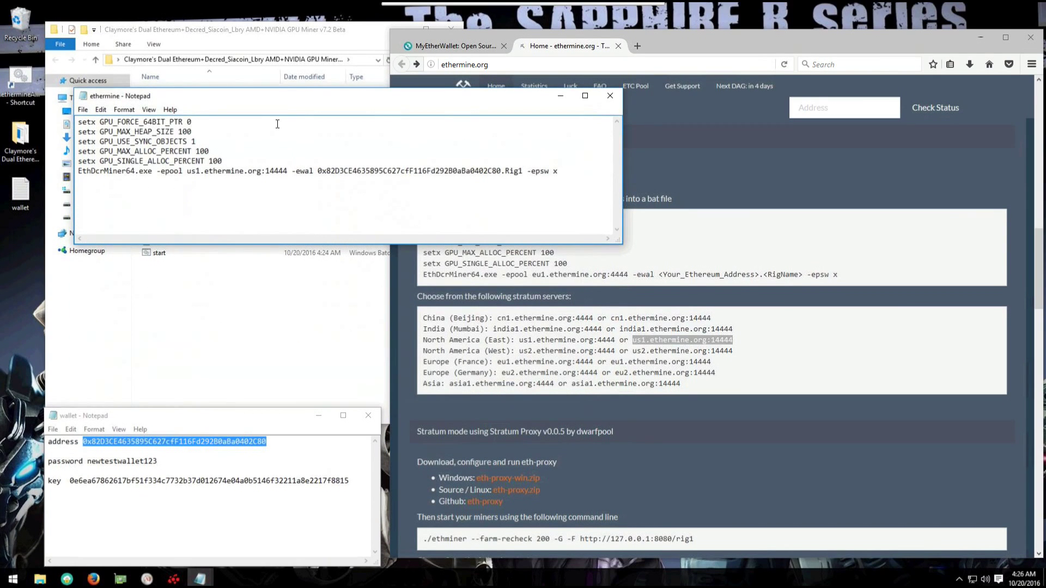
Delete the leftover ethermine text document from the Claymore miner folder
left_click_drag(424, 96, 388, 329)
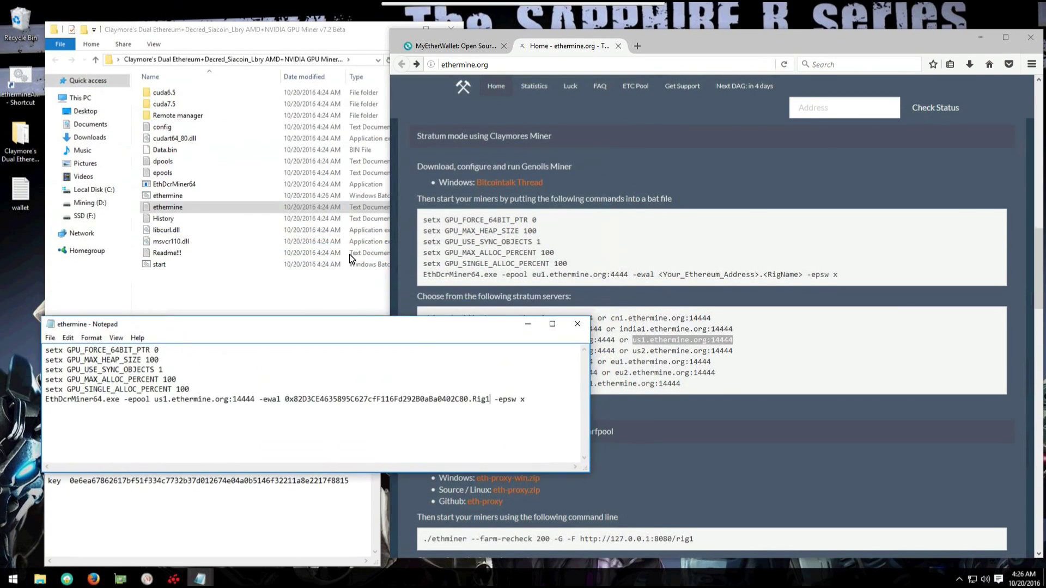
left_click(326, 292)
left_click(360, 196)
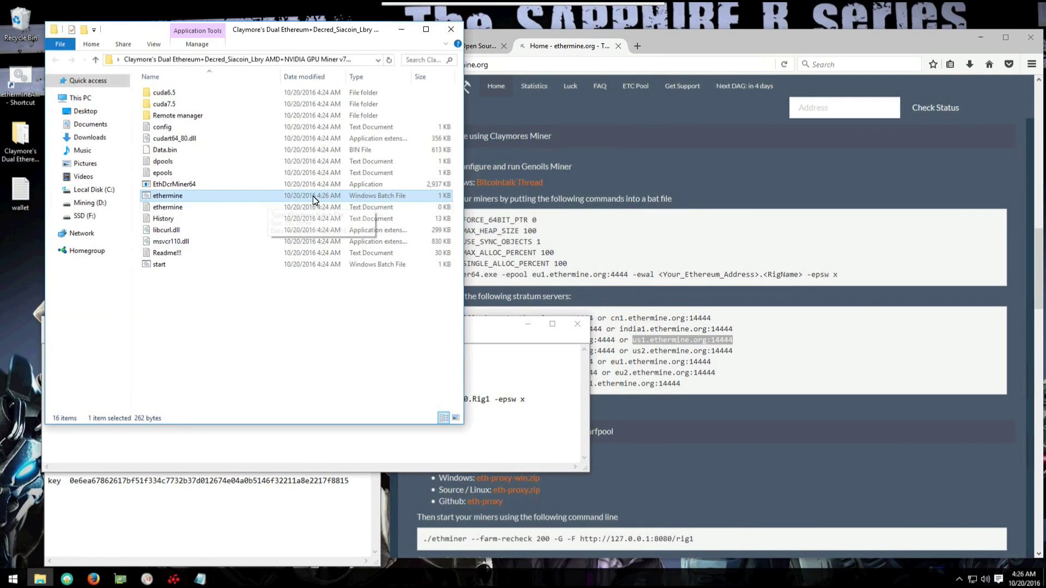
right_click(168, 210)
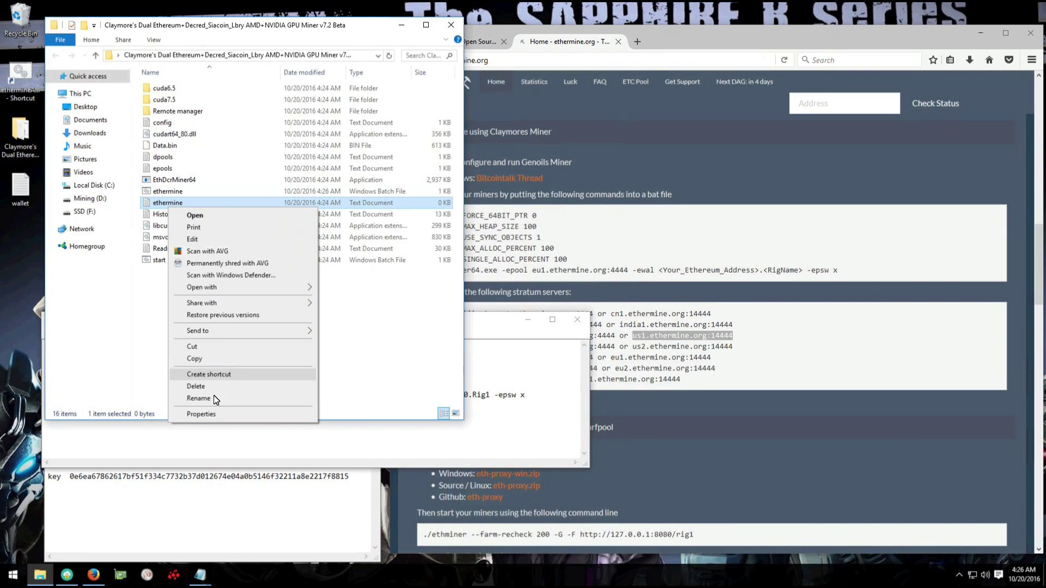
left_click(221, 387)
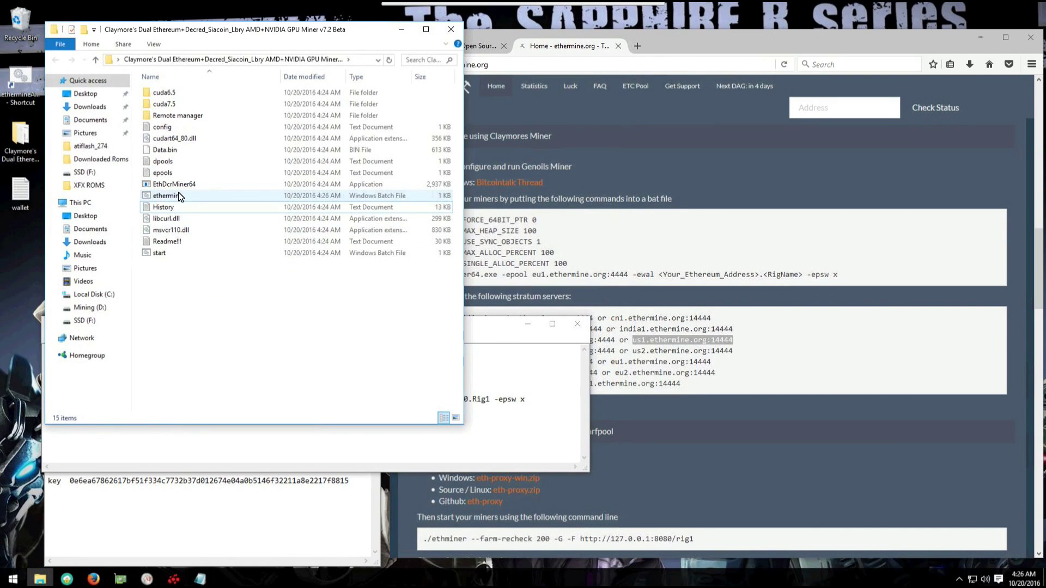
Close the ethermine Notepad window and run ethermine.bat to start mining
left_click(573, 338)
left_click(576, 319)
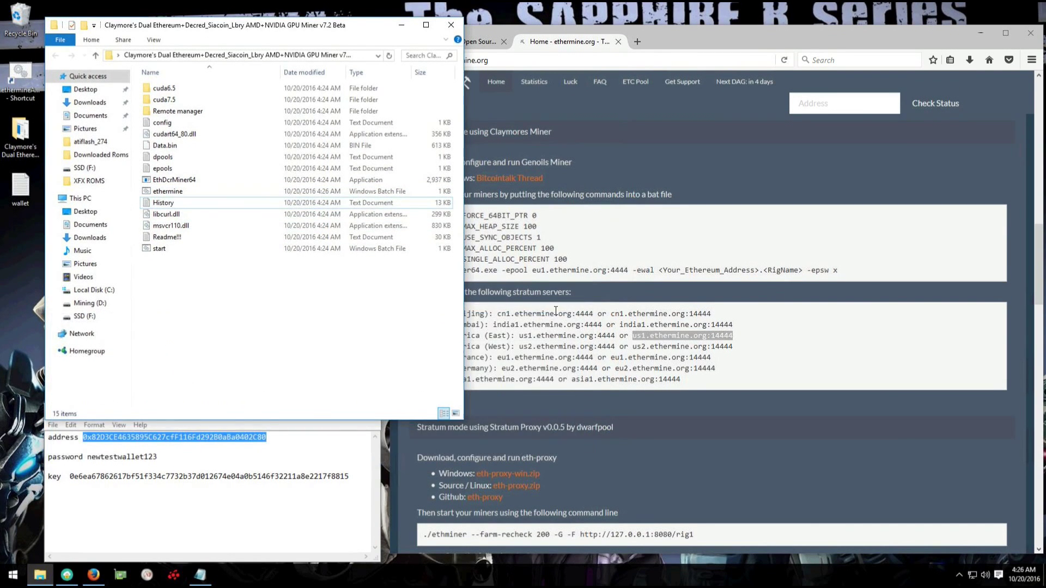
left_click(180, 199)
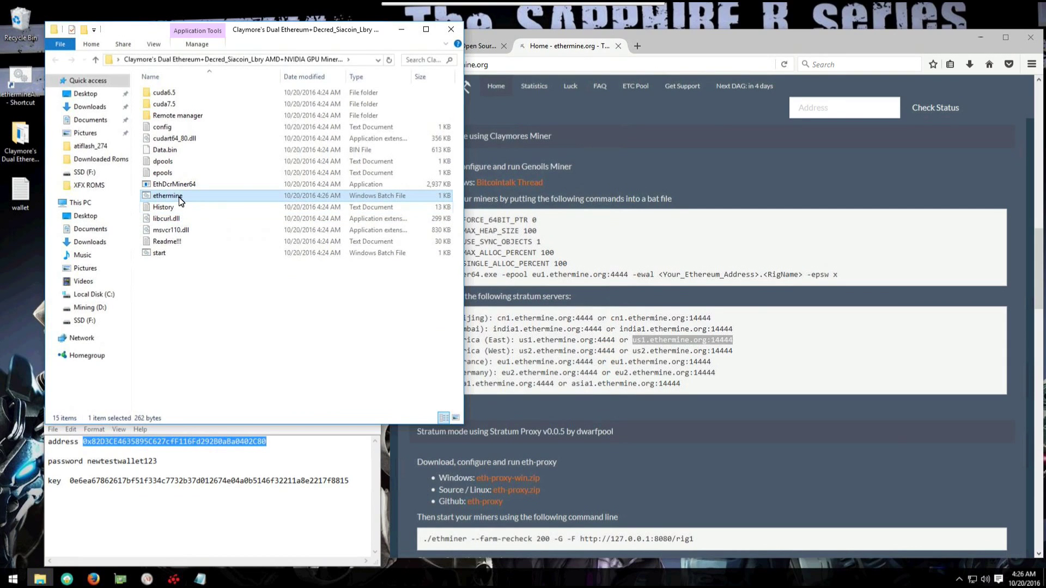
double_click(182, 198)
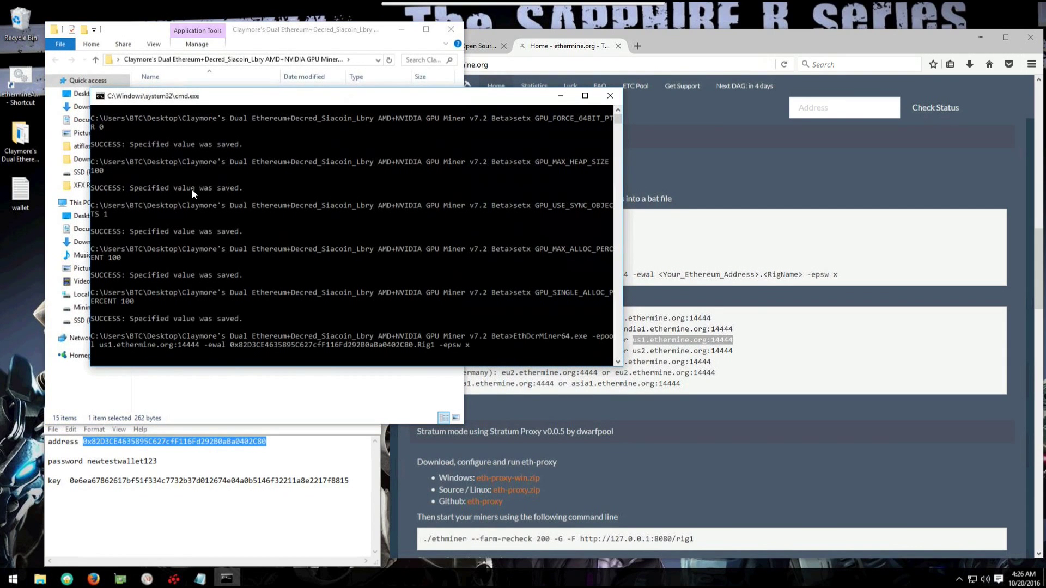
Move the miner console to the top-left, make it narrower and taller, and open copy options on the wallet address
left_click_drag(245, 86, 155, 10)
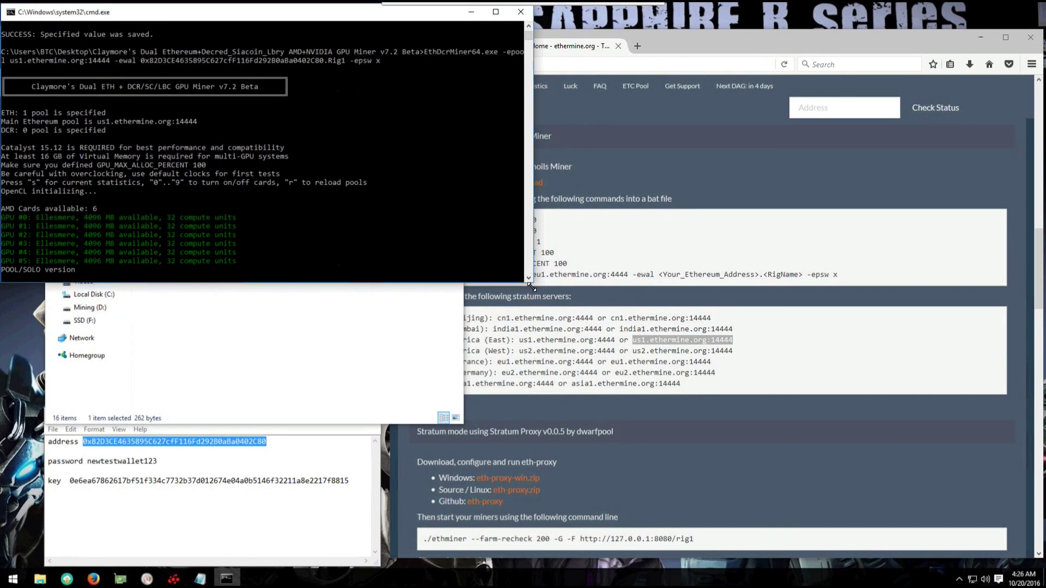
left_click_drag(534, 286, 477, 426)
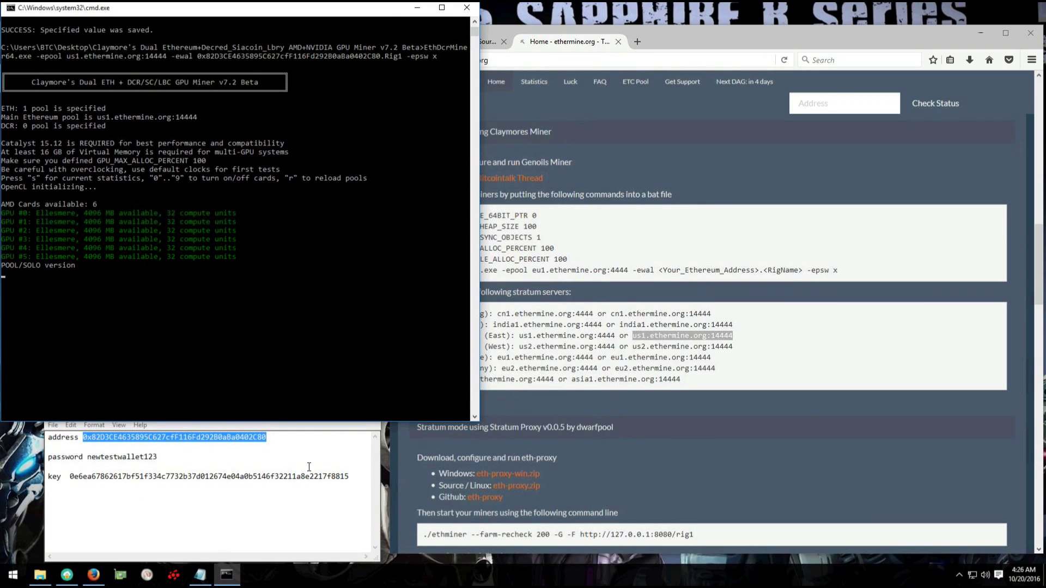
right_click(226, 437)
Copy the wallet address and look up its mining stats on ethermine.org
left_click(273, 321)
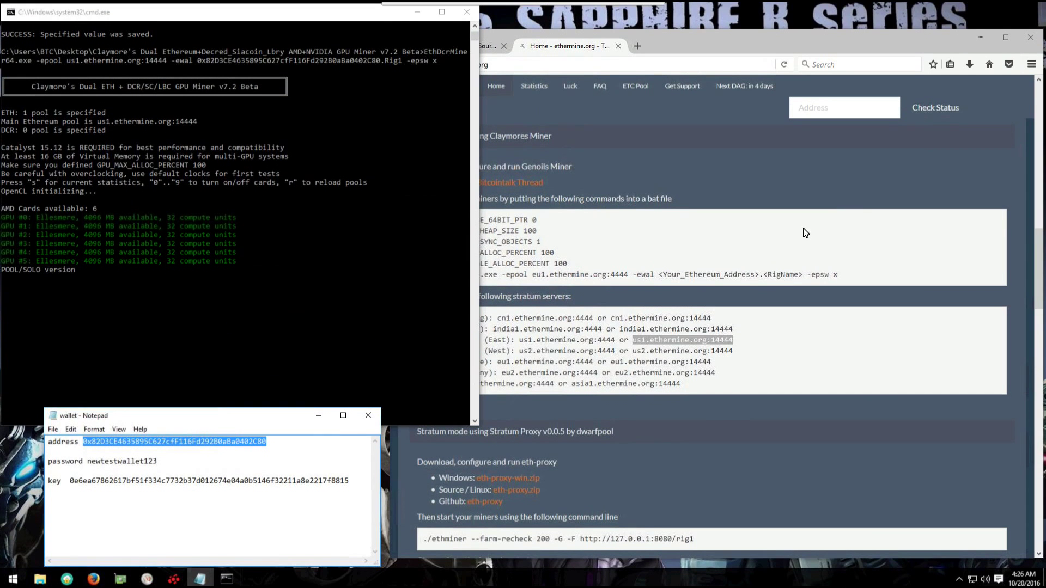
left_click(897, 169)
left_click(828, 109)
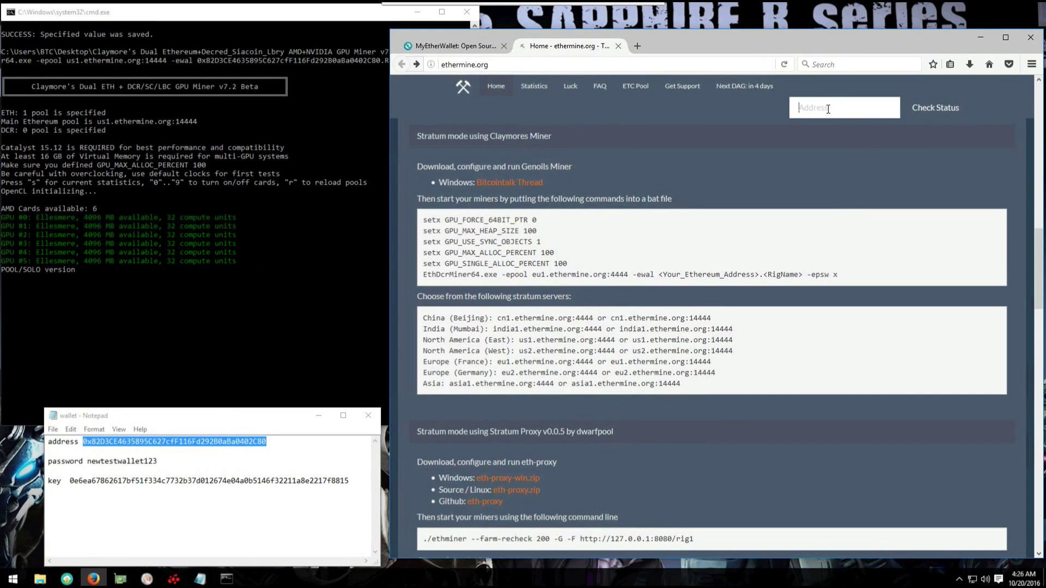
right_click(865, 113)
left_click(882, 156)
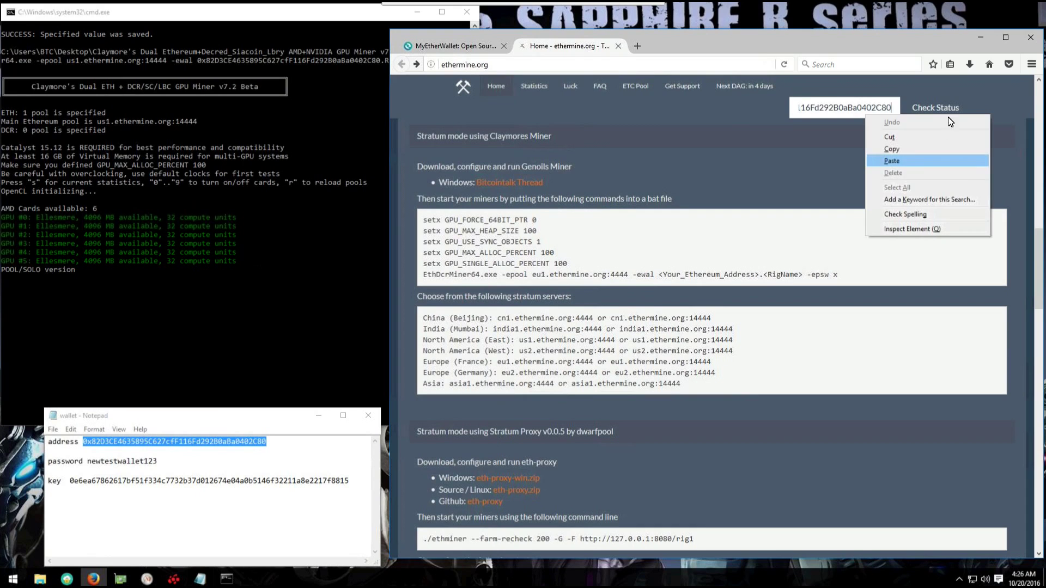
left_click(954, 112)
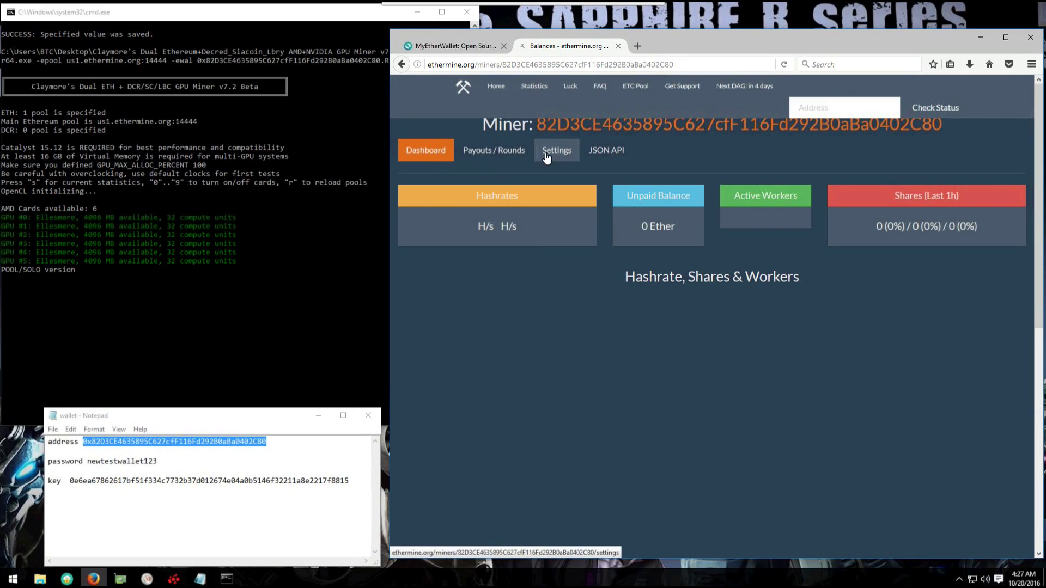
View the miner's Payouts / Rounds page and highlight the payout table headings through Amount
left_click(504, 153)
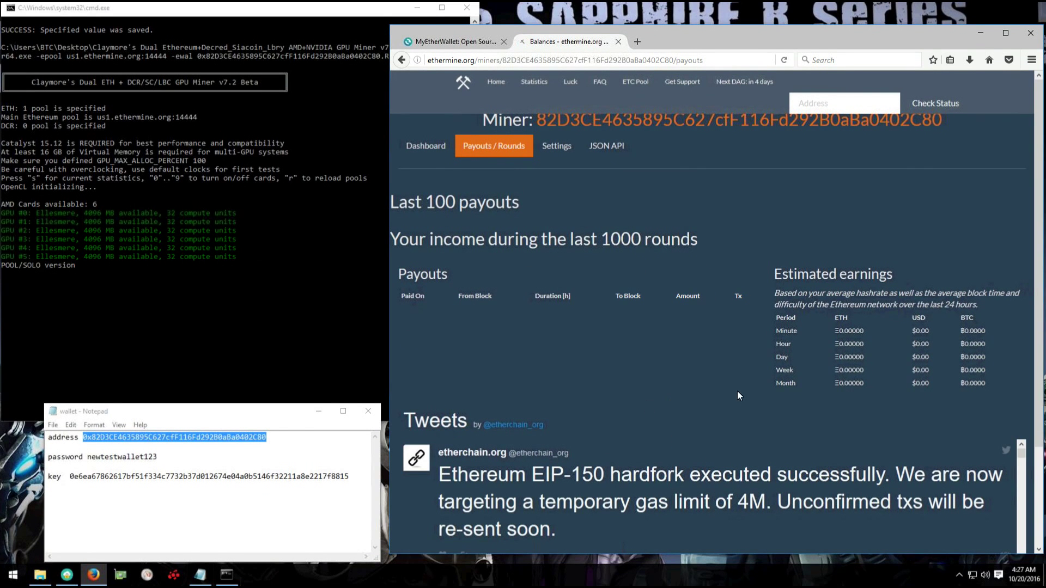
left_click_drag(402, 299, 611, 307)
left_click_drag(679, 303, 724, 304)
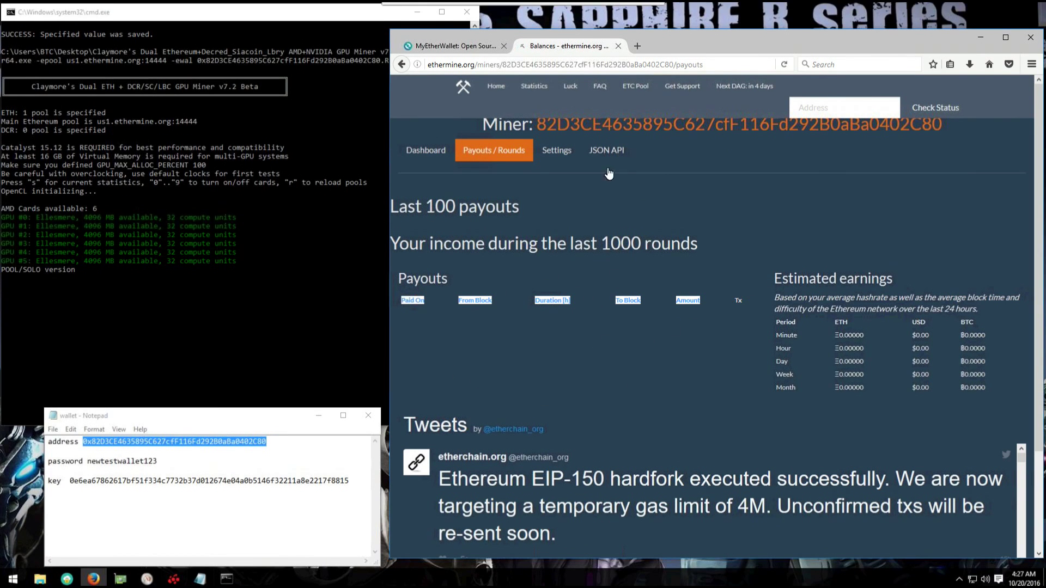
left_click(555, 155)
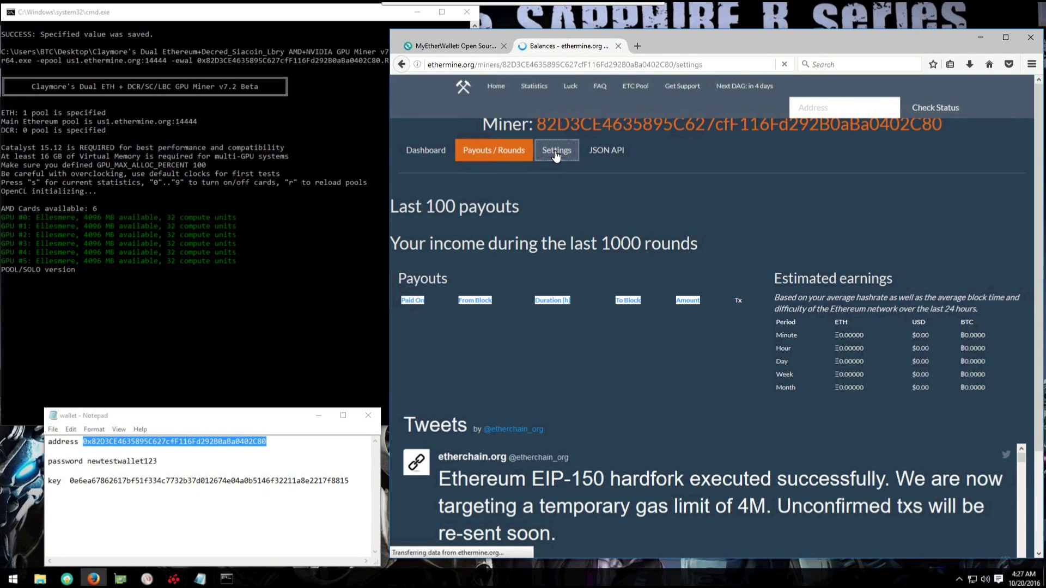
Turn on offline-worker e-mail alerts, enter the notification e-mail address, and type a payment threshold
left_click(401, 198)
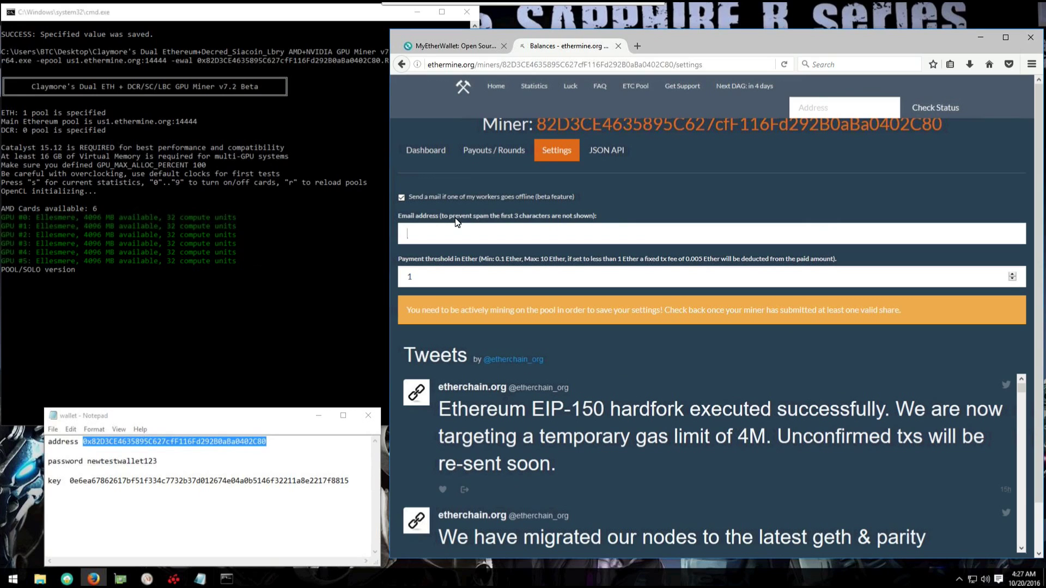
type("myemai")
type("0")
type(".0")
type("25")
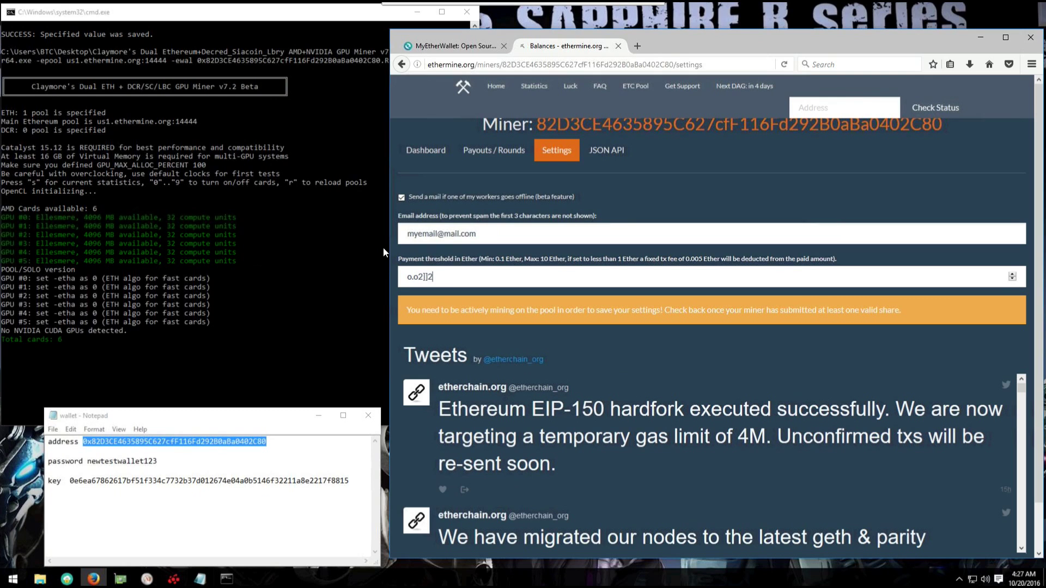
key("BackSpace")
key("BackSpace")
key("BackSpace")
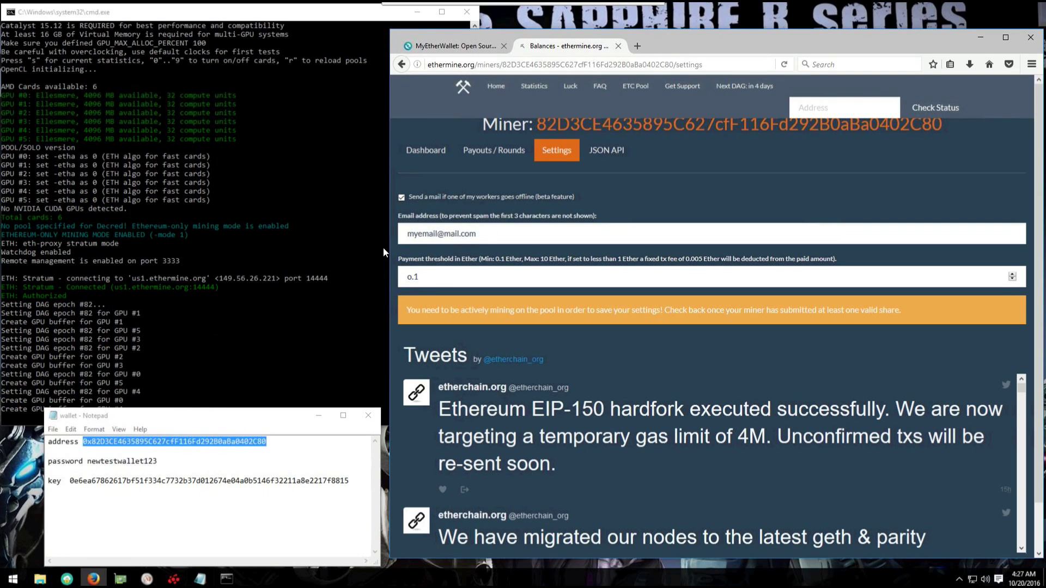
type("4")
type("7")
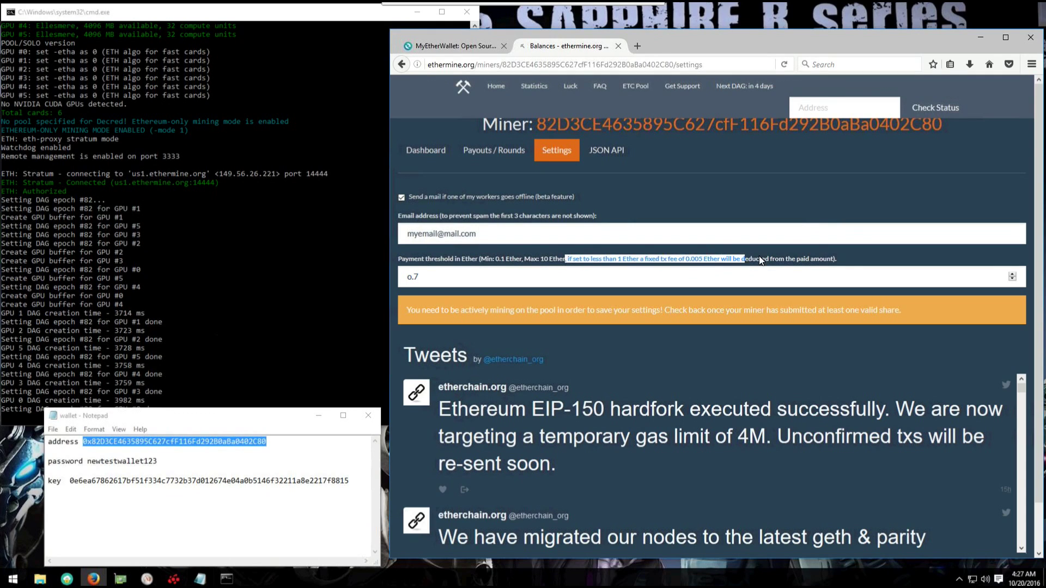
Replace the 0.7 payment threshold with 1 Ether to avoid the small-payout fee
left_click_drag(759, 260, 840, 265)
left_click(539, 283)
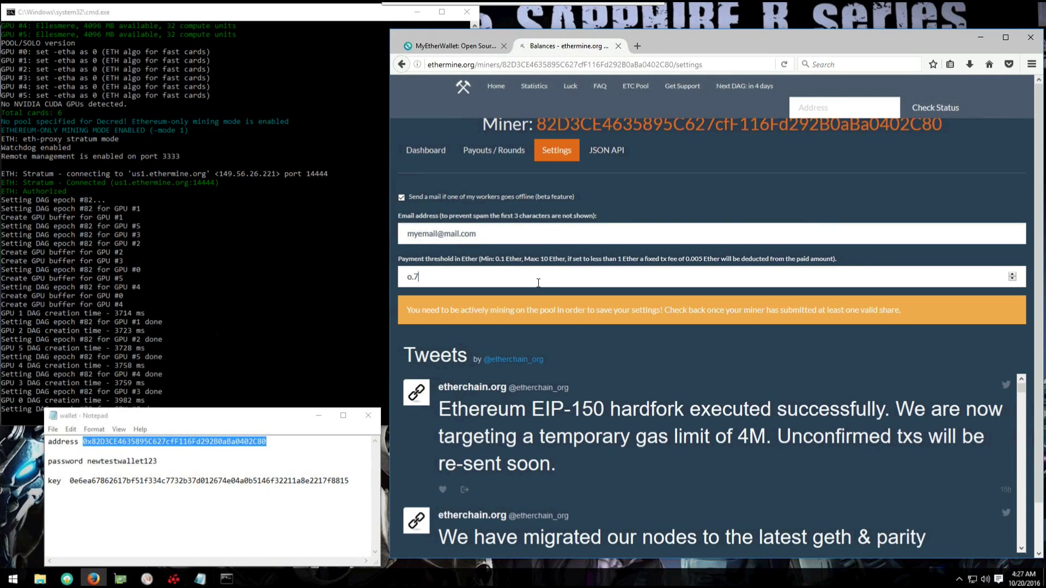
left_click_drag(538, 282, 284, 281)
type("1")
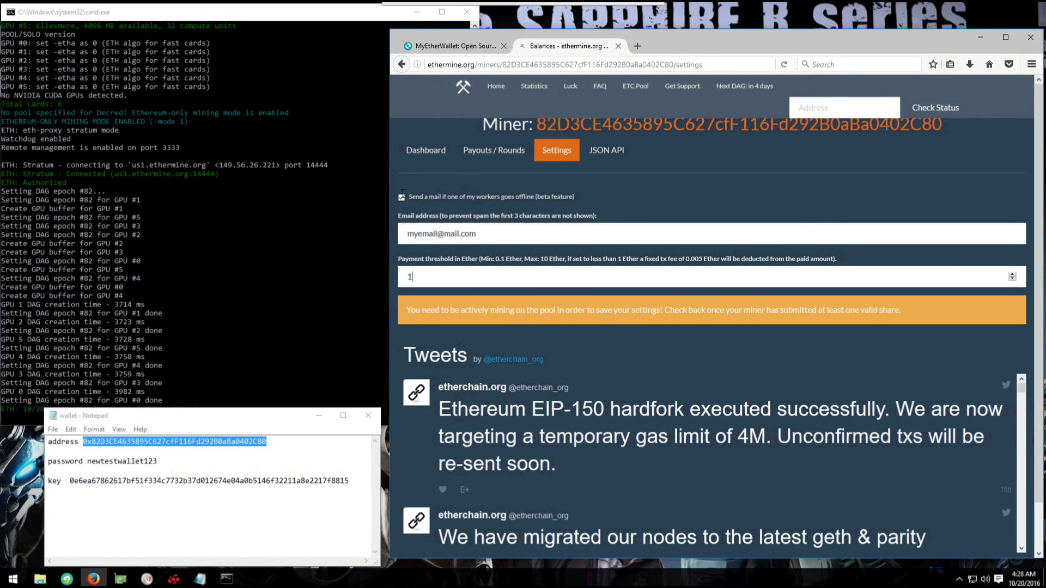
Check the miner console, reload the ethermine.org Dashboard, and highlight the 158.1 MH/s and 5.0 MH/s hashrates
left_click(478, 148)
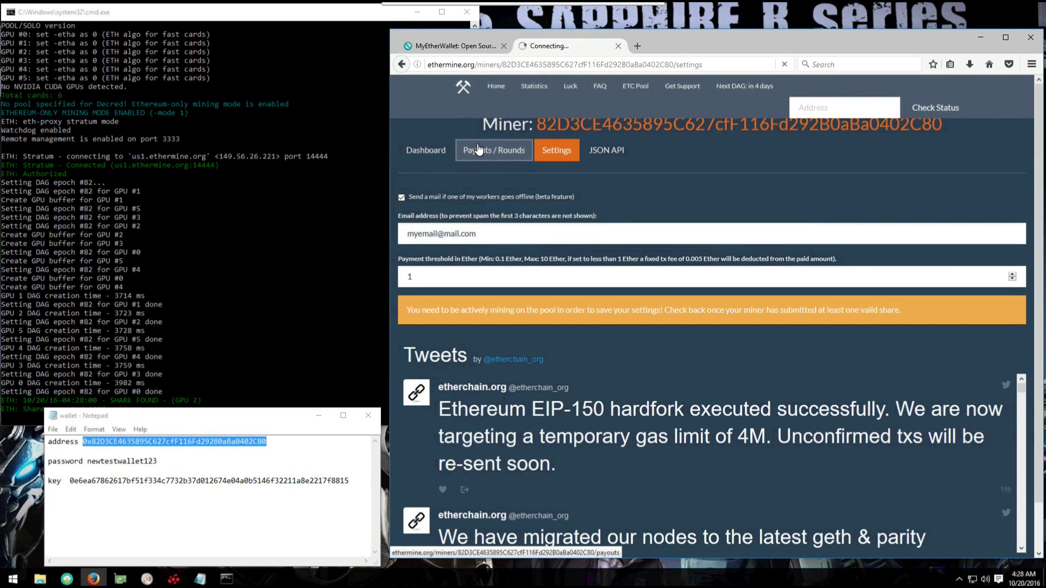
left_click(422, 151)
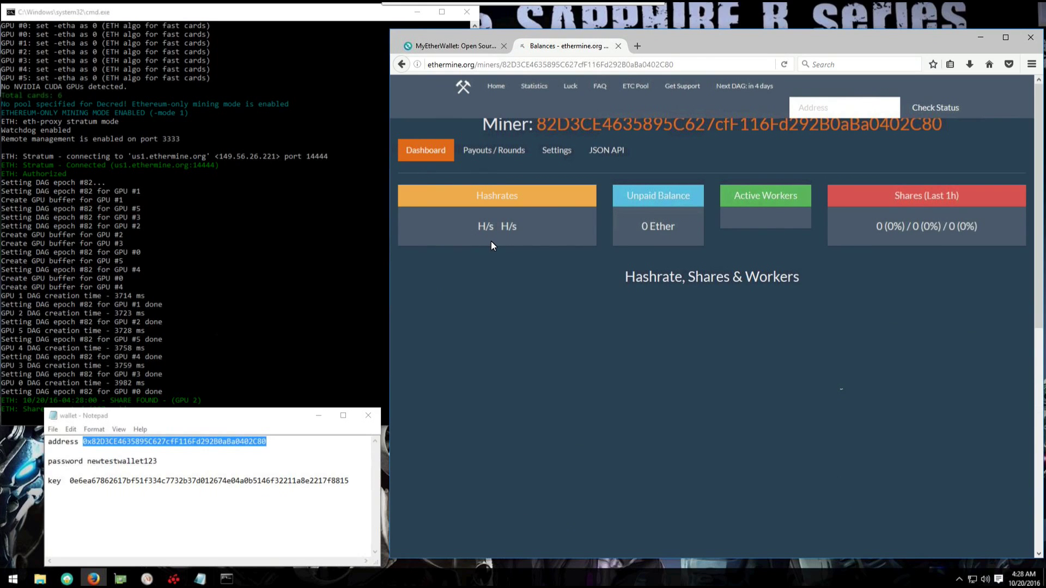
left_click(329, 328)
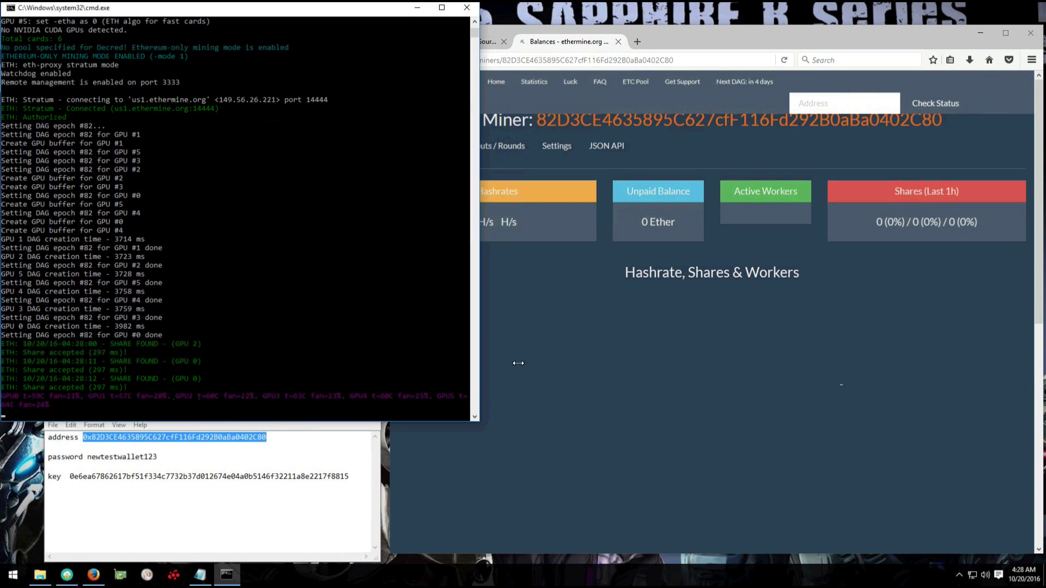
left_click(829, 277)
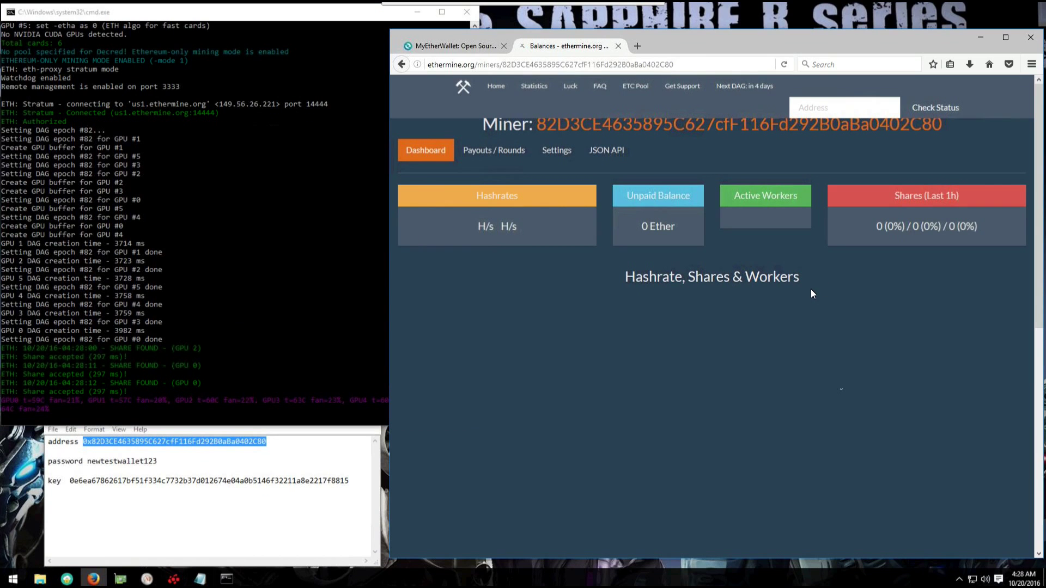
left_click(784, 64)
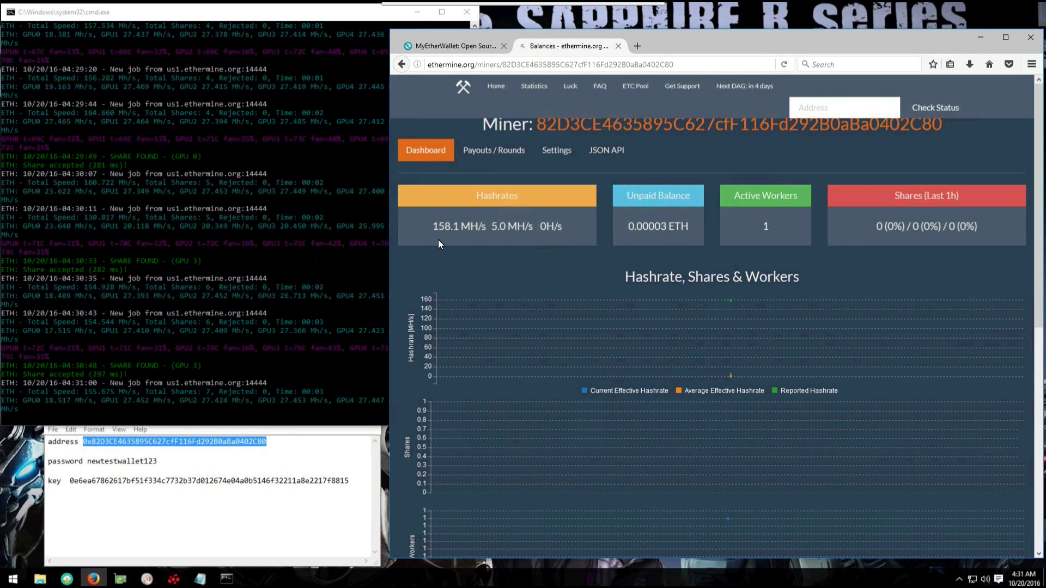
left_click_drag(417, 228, 486, 227)
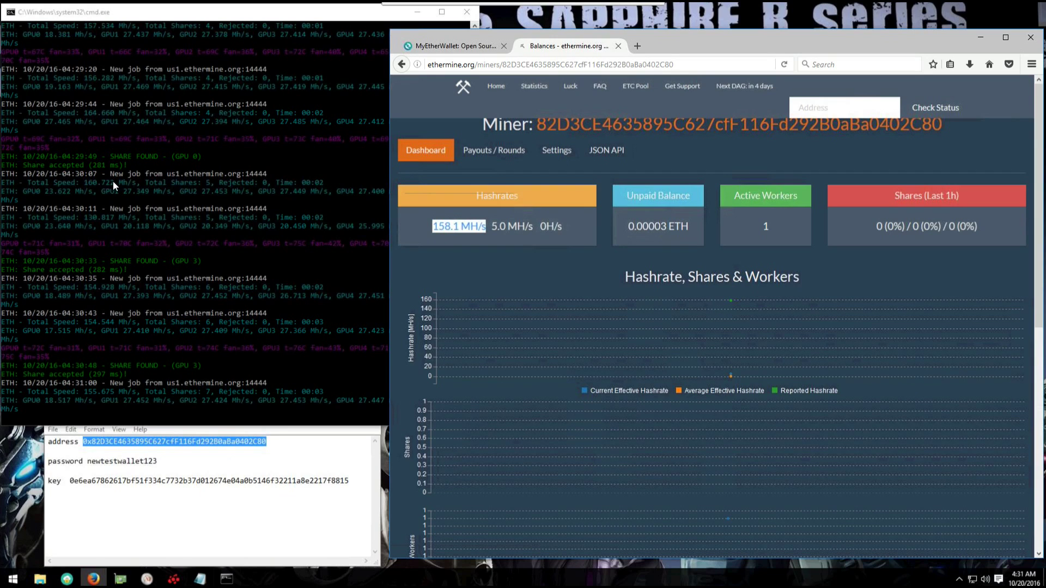
left_click_drag(492, 226, 507, 227)
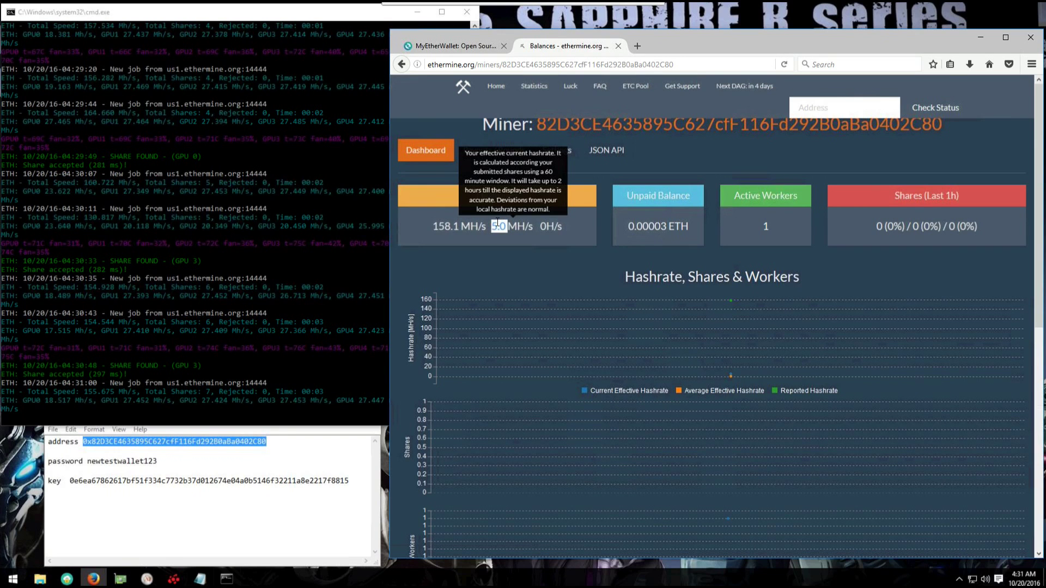
scroll(594, 317, "down", 3)
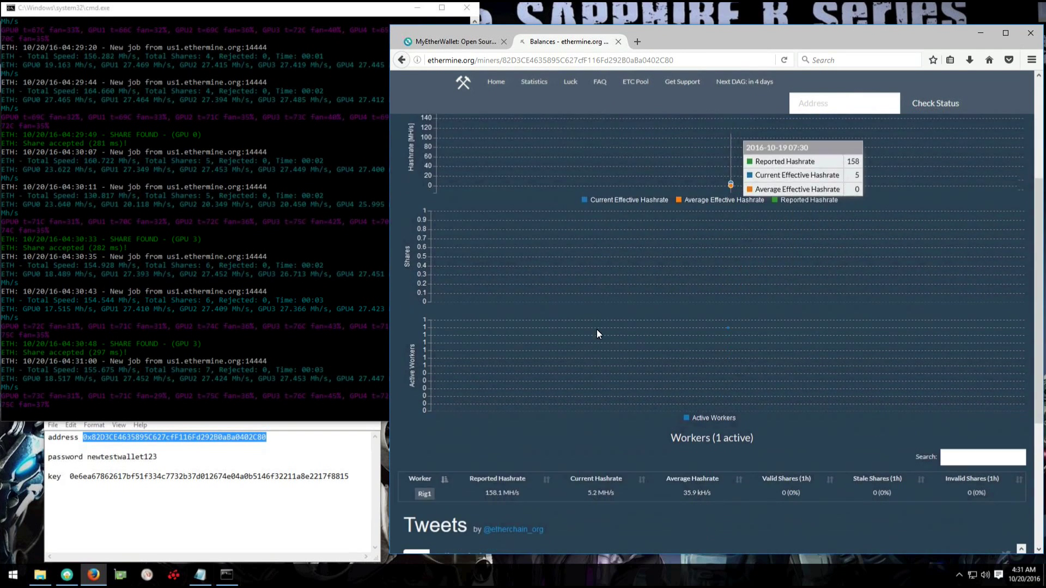
scroll(599, 326, "down", 2)
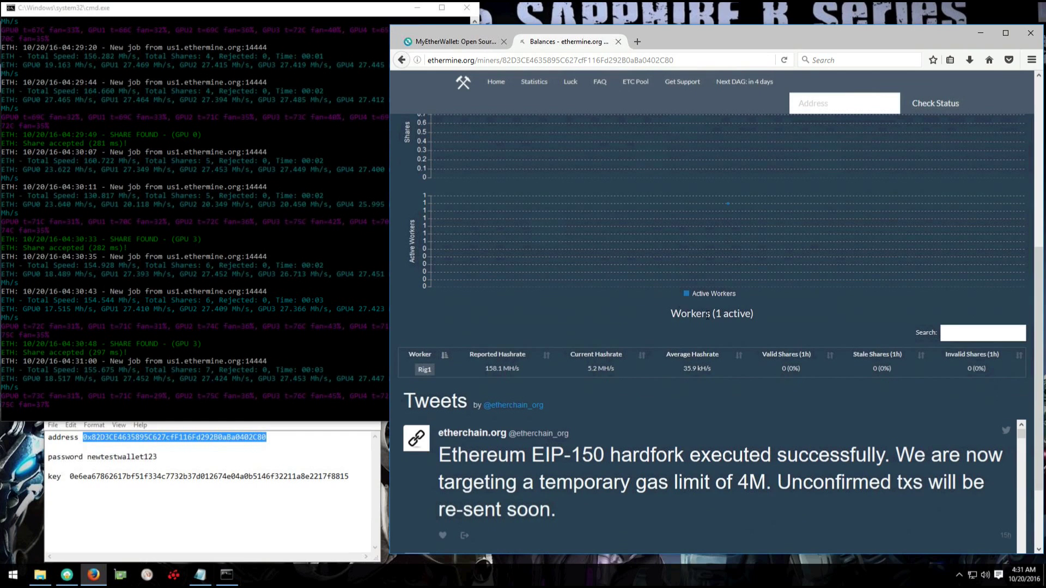
triple_click(706, 314)
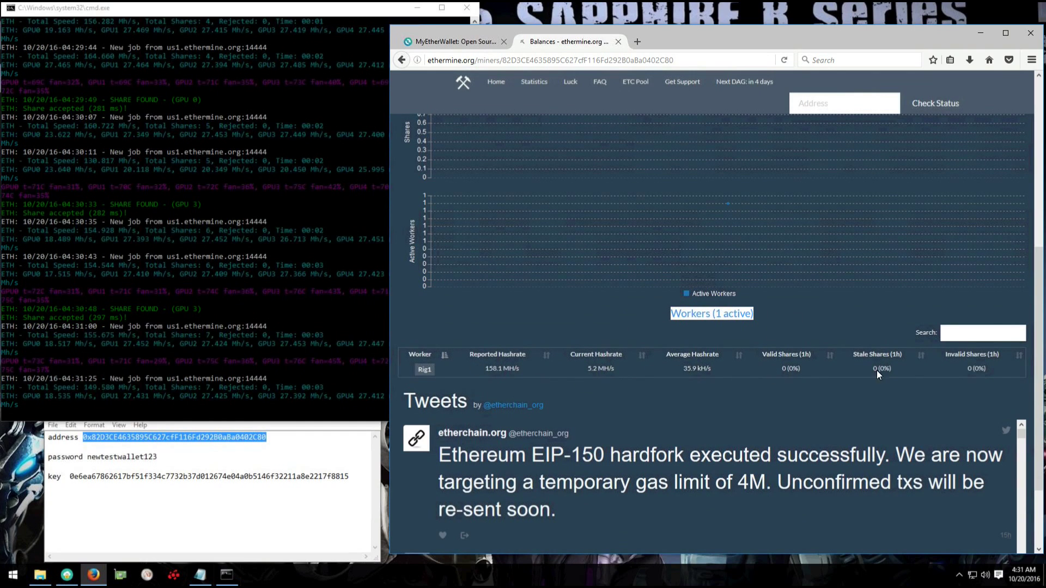
triple_click(1009, 367)
left_click_drag(622, 388, 476, 362)
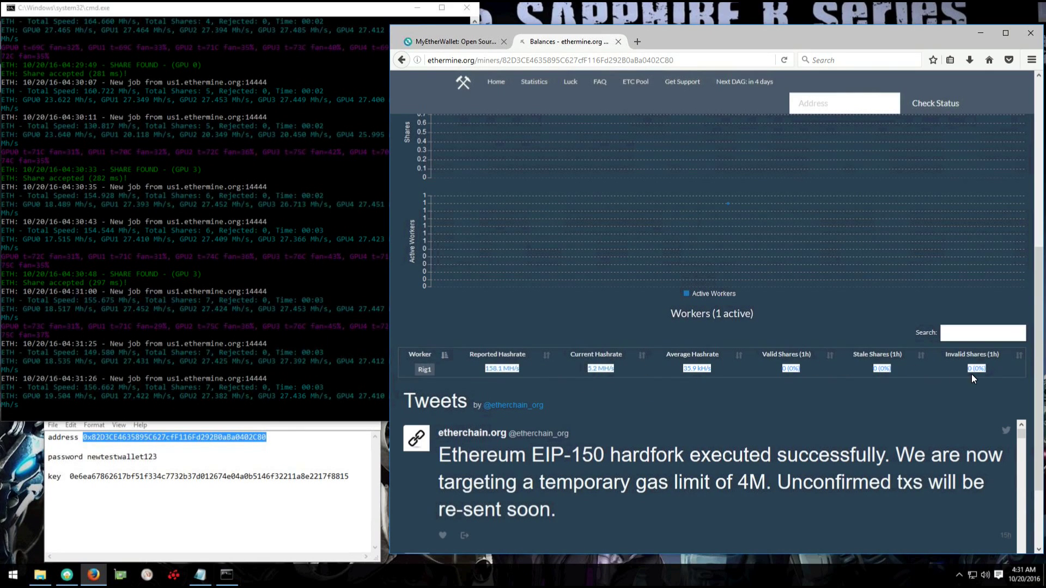
scroll(863, 322, "up", 6)
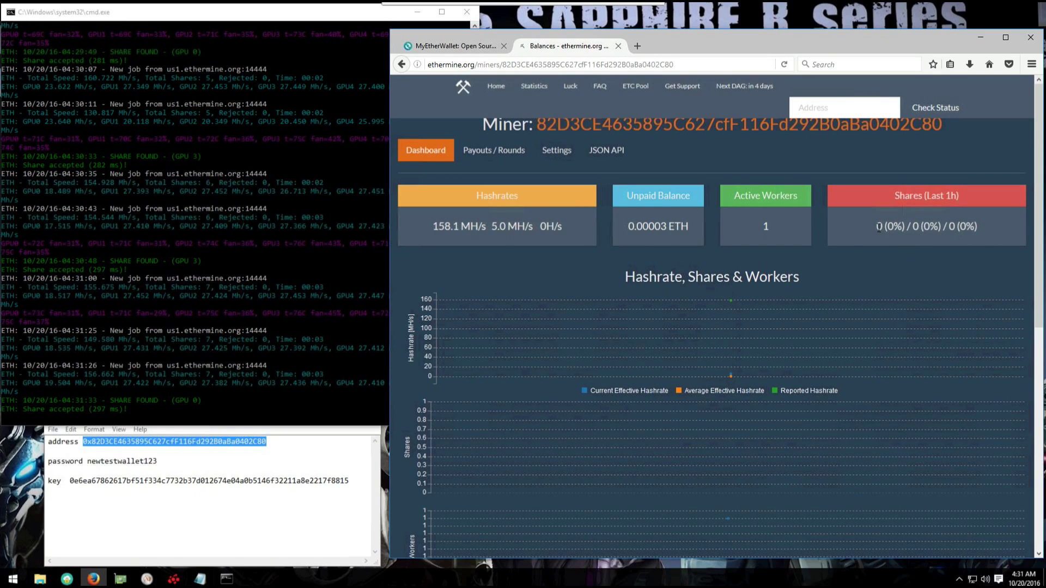
Check the last-hour valid shares count and scroll the Claymore miner console output
double_click(894, 224)
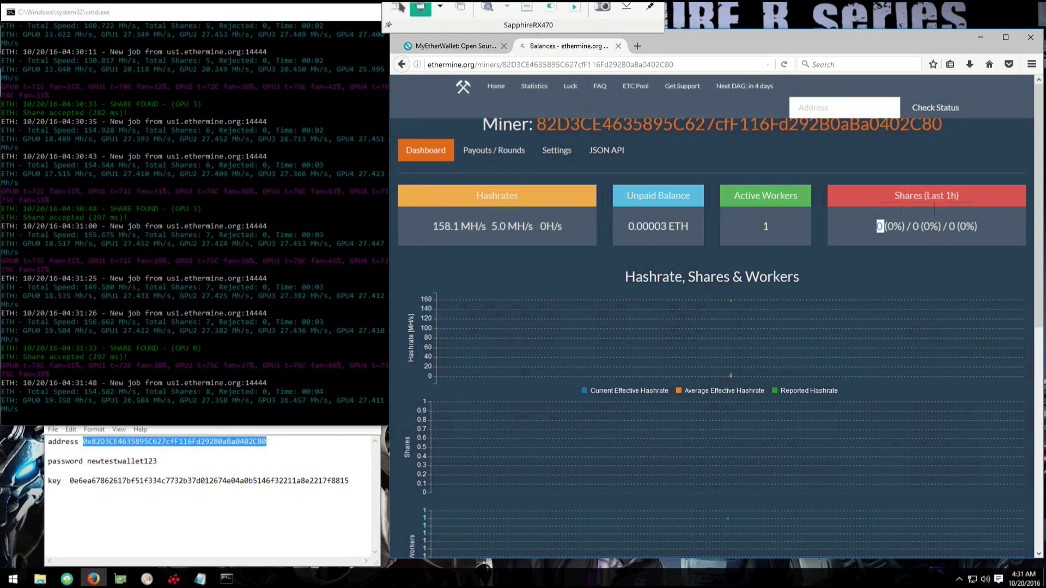
left_click(323, 99)
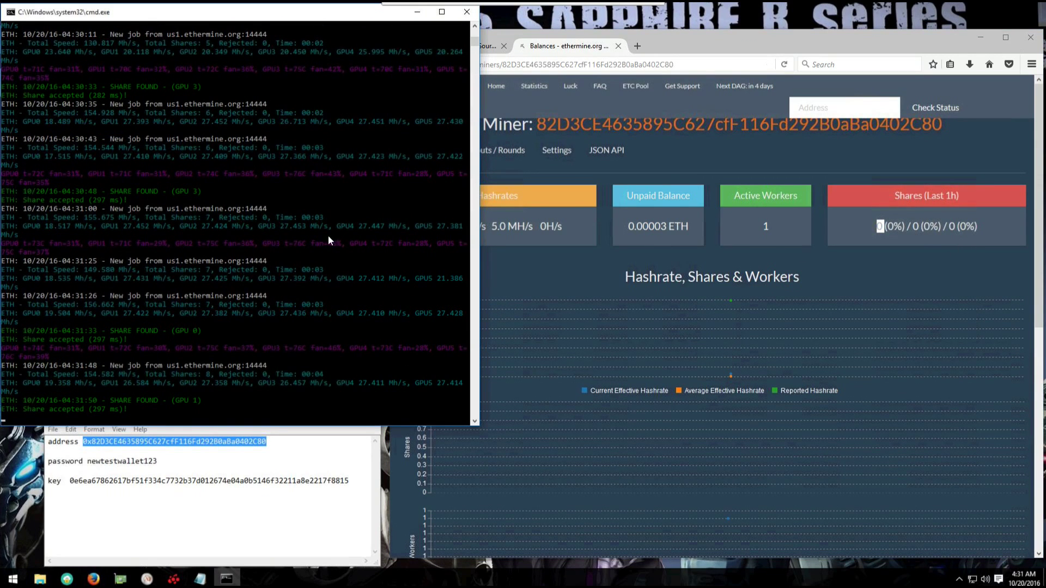
scroll(328, 239, "down", 3)
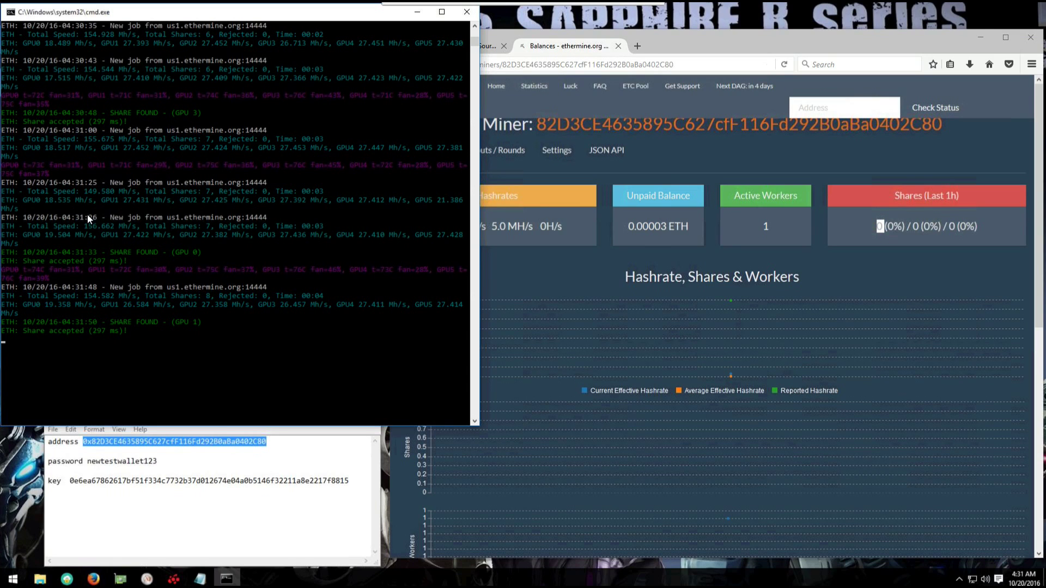
Reload the ethermine dashboard so the unpaid balance shows 0.00012 ETH, then view Payouts / Rounds
left_click(542, 254)
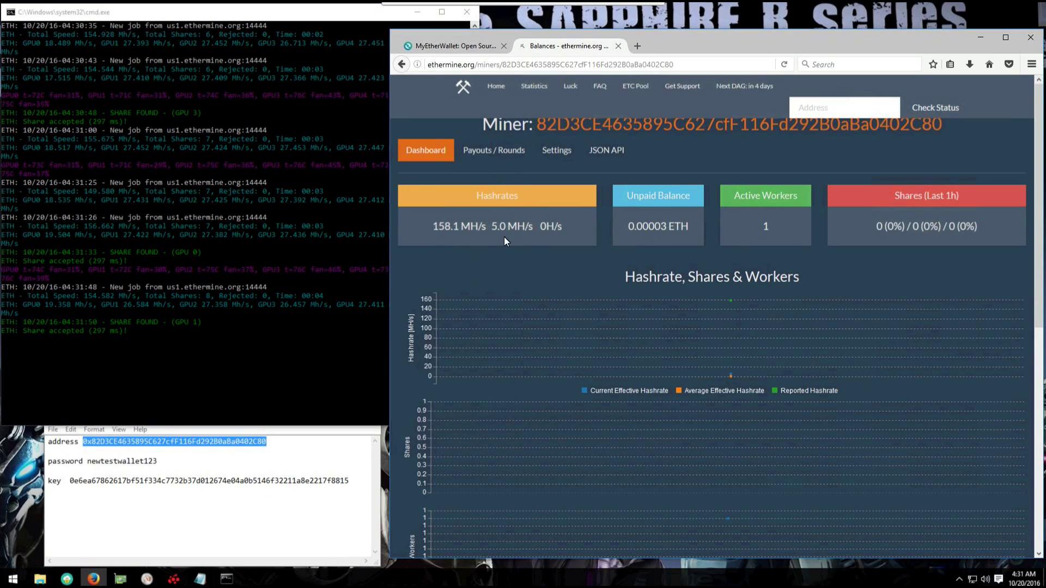
left_click(782, 66)
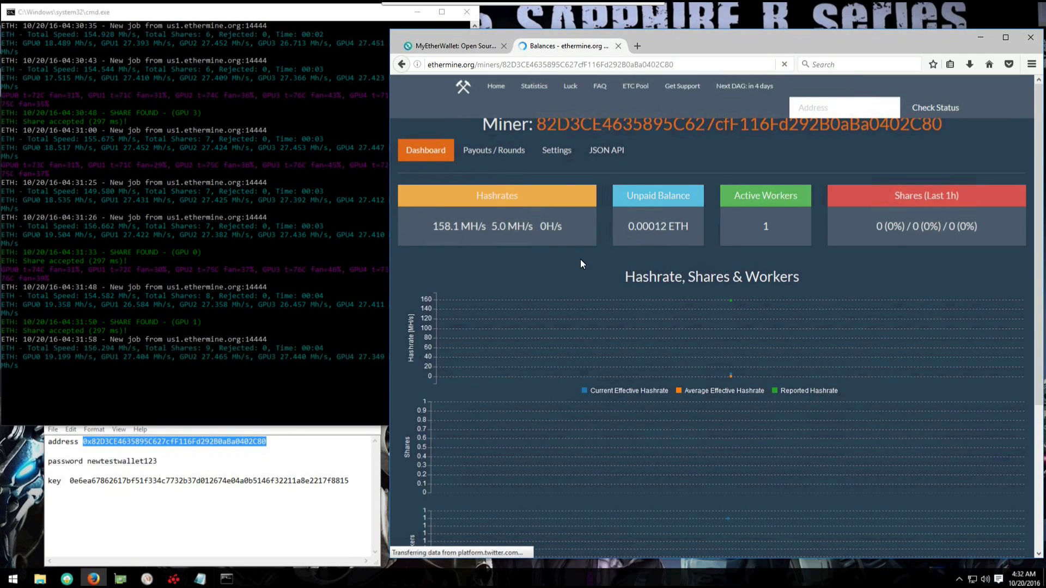
left_click(484, 149)
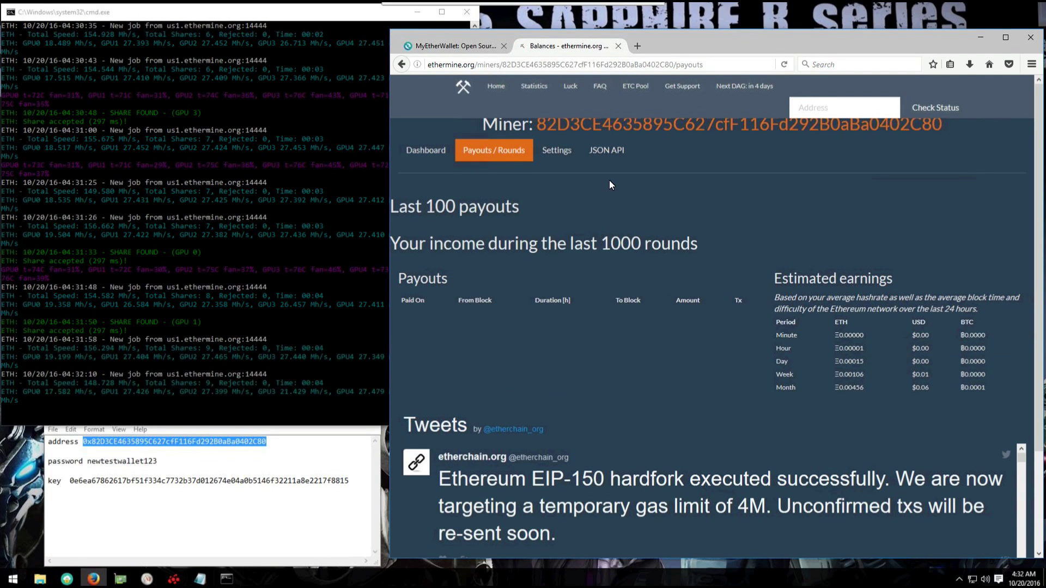
Switch to the MyEtherWallet tab showing the generated wallet's keystore, private key and address
left_click(465, 48)
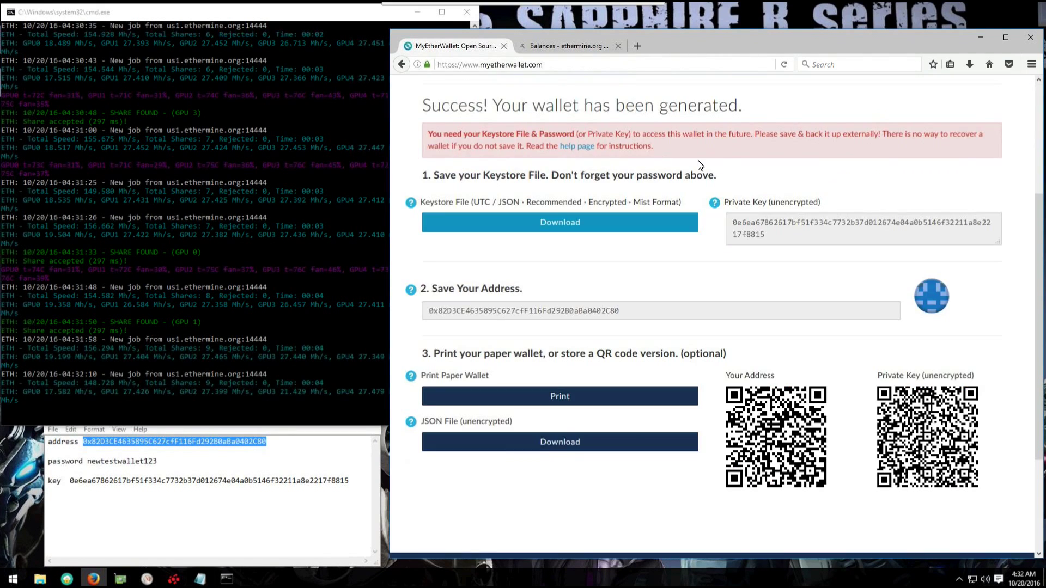
Unlock View Wallet Info with the private key copied from the Notepad notes, showing 0 Ether
scroll(765, 218, "up", 4)
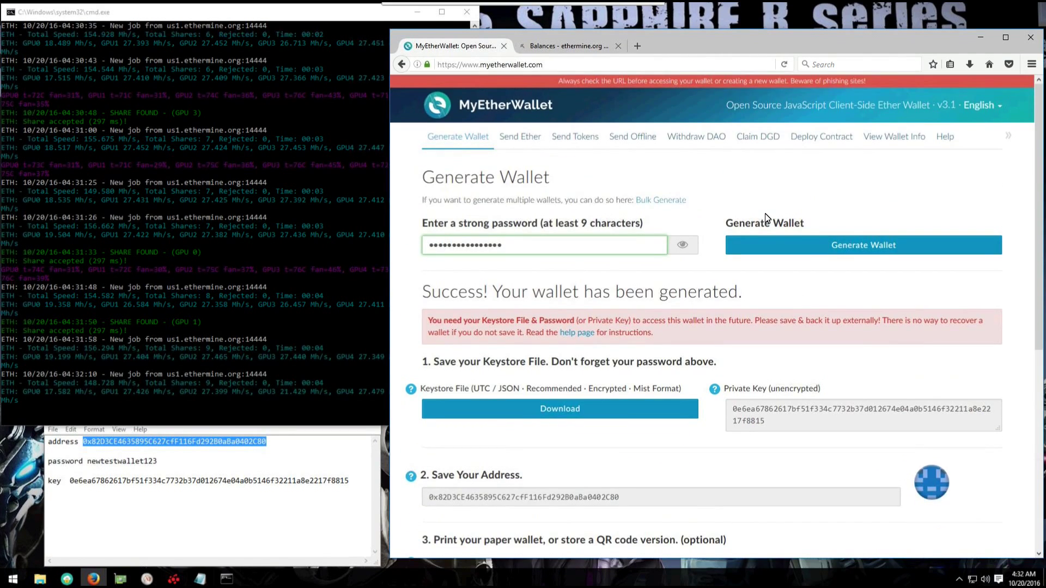
left_click(879, 137)
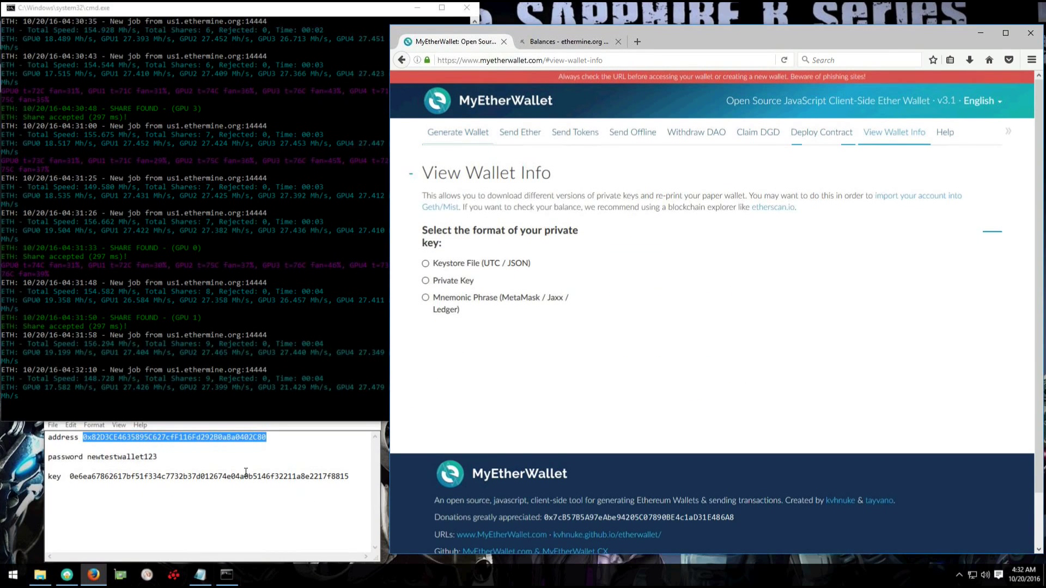
left_click(245, 475)
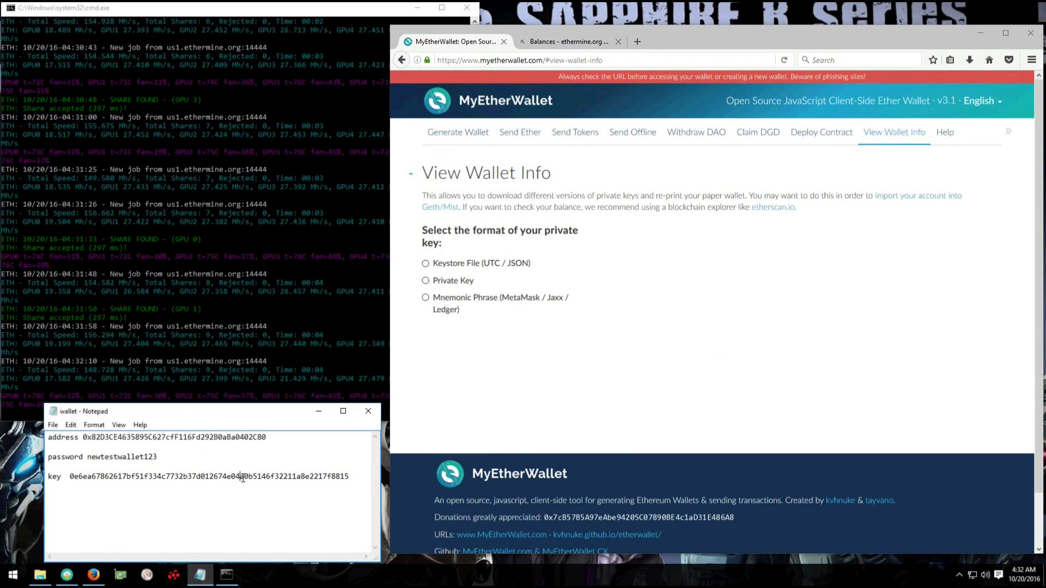
double_click(243, 477)
right_click(243, 477)
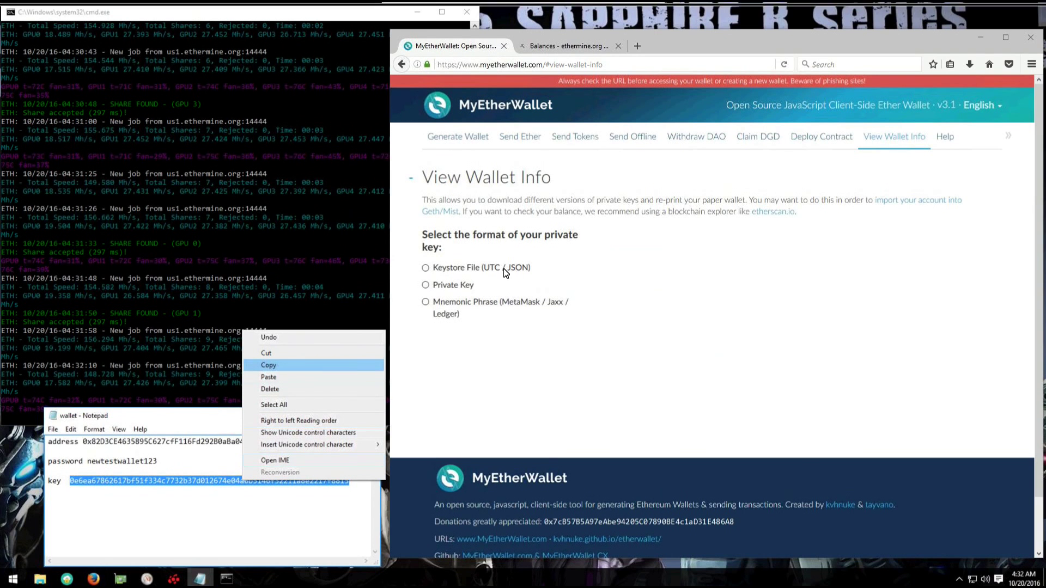
left_click(442, 285)
right_click(658, 283)
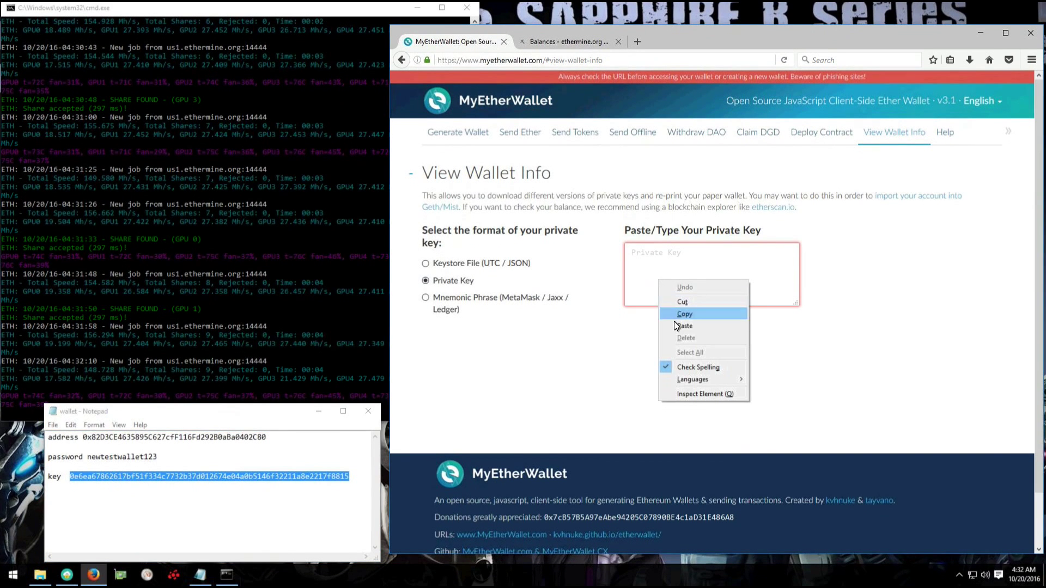
left_click(678, 326)
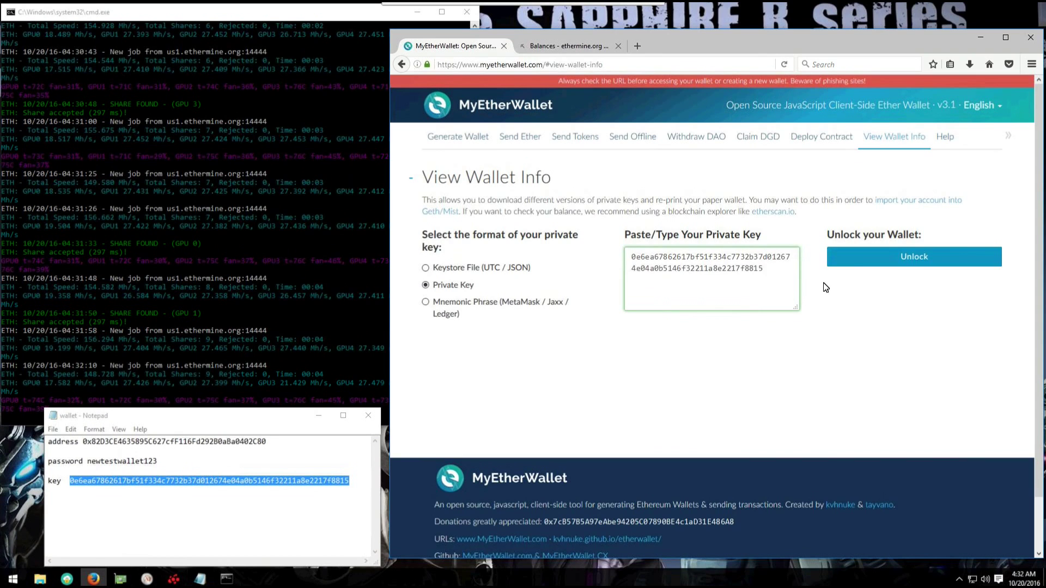
left_click(845, 265)
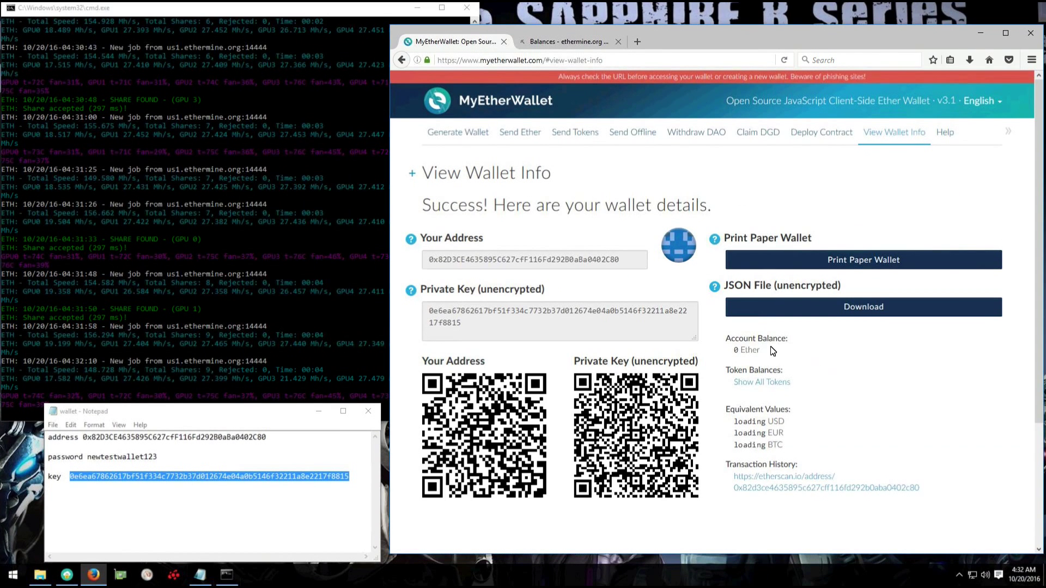
left_click_drag(772, 350, 725, 335)
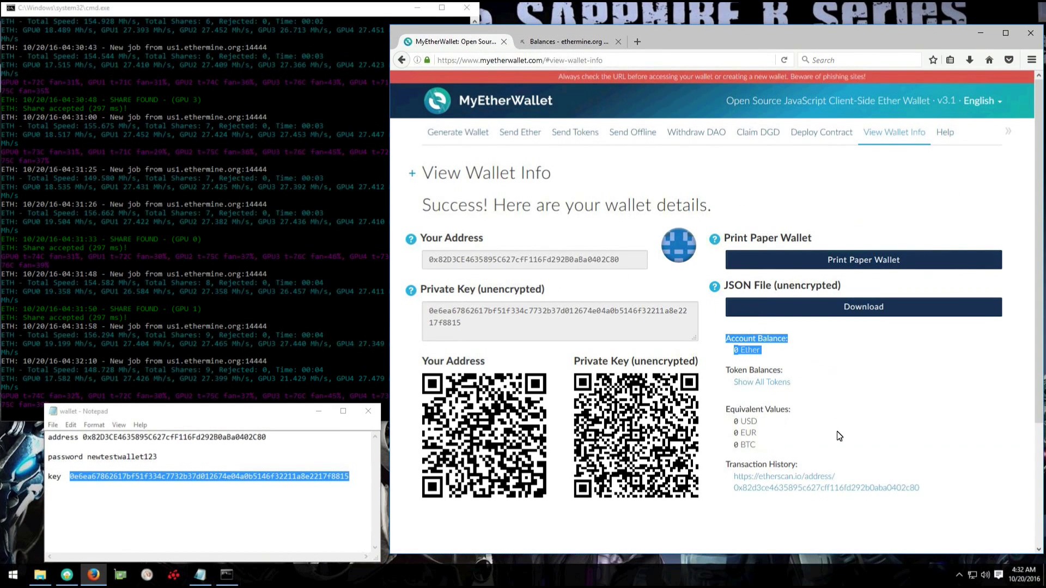
right_click(802, 487)
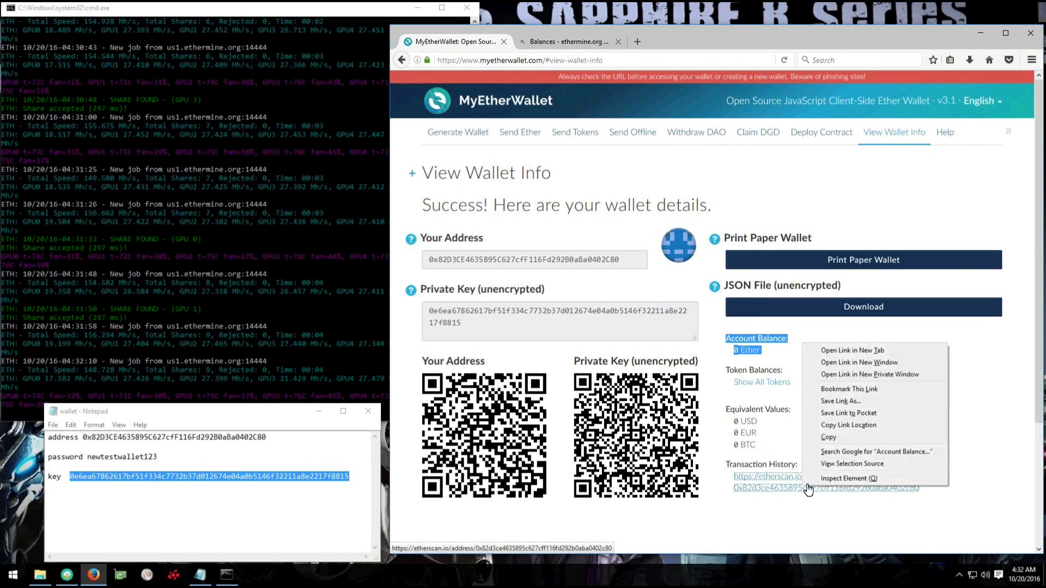
left_click(831, 351)
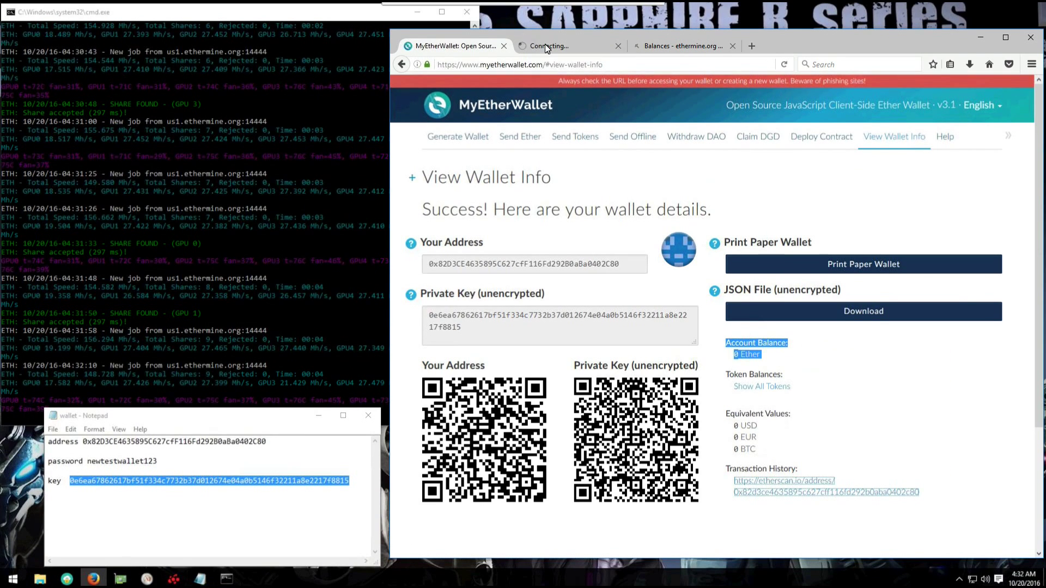
left_click(544, 46)
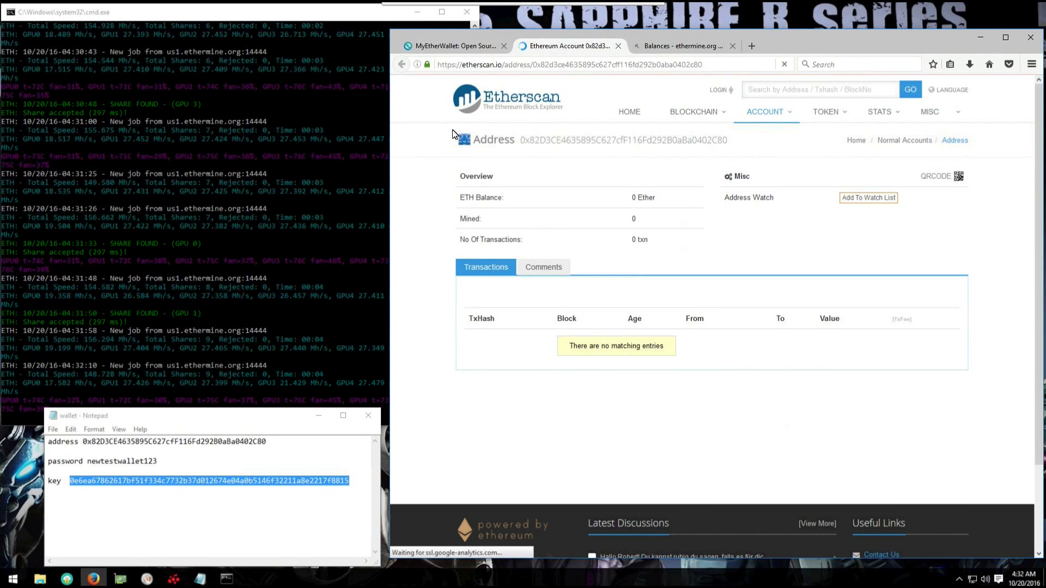
left_click(618, 46)
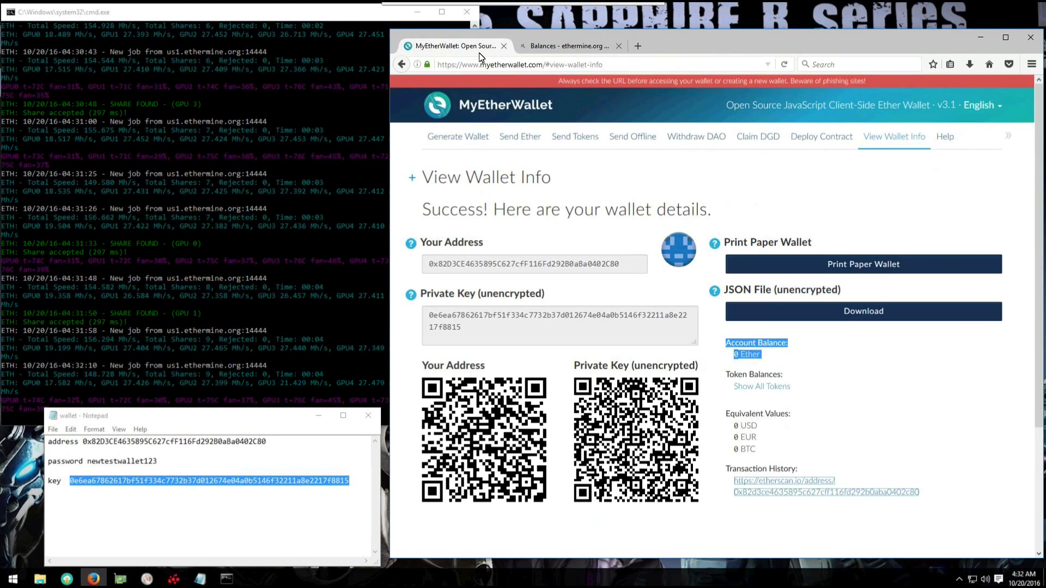
Unlock MyEtherWallet's Send Ether page by pasting the wallet's private key
left_click(516, 137)
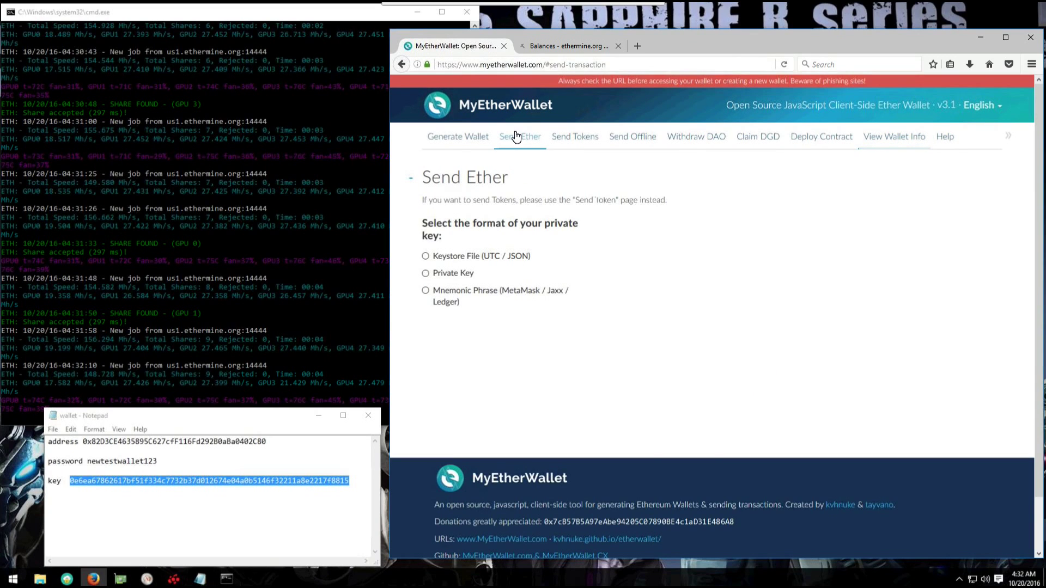
left_click(459, 281)
right_click(691, 235)
left_click(718, 288)
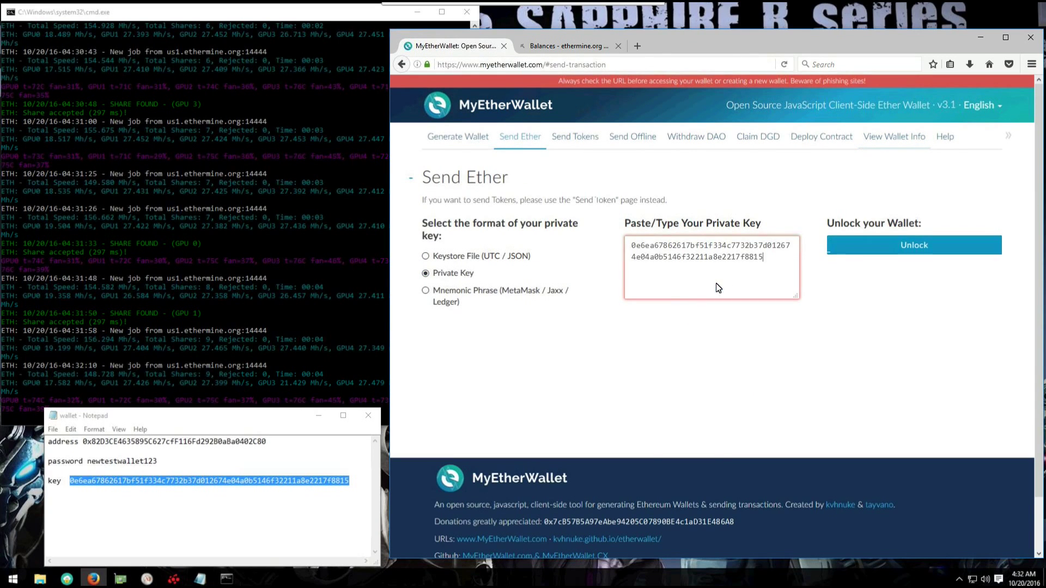
left_click(860, 253)
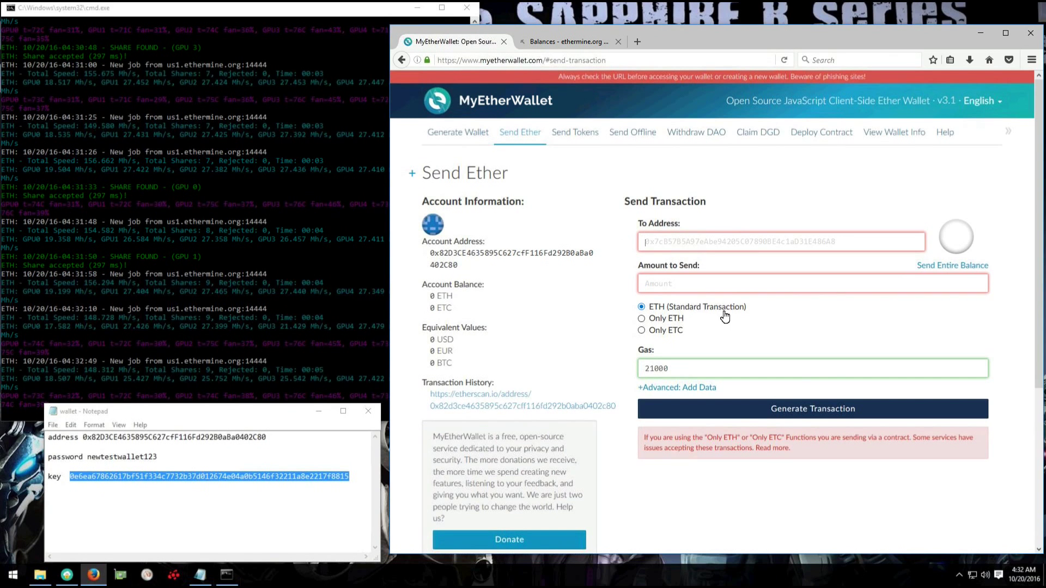
Review the Standard Transaction send form, then return to the ethermine Payouts / Rounds tab
left_click_drag(760, 311, 641, 312)
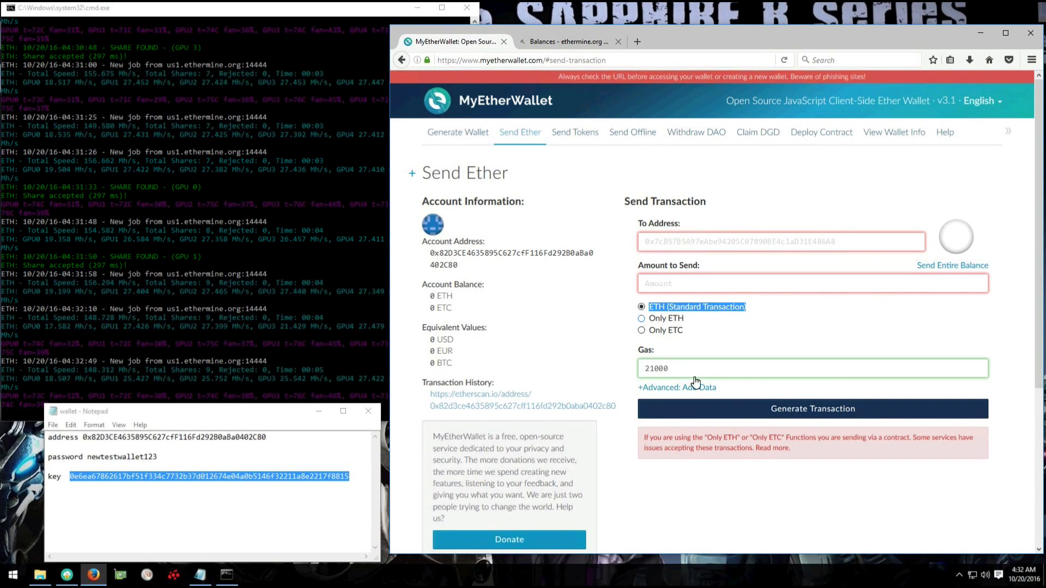
scroll(803, 420, "down", 2)
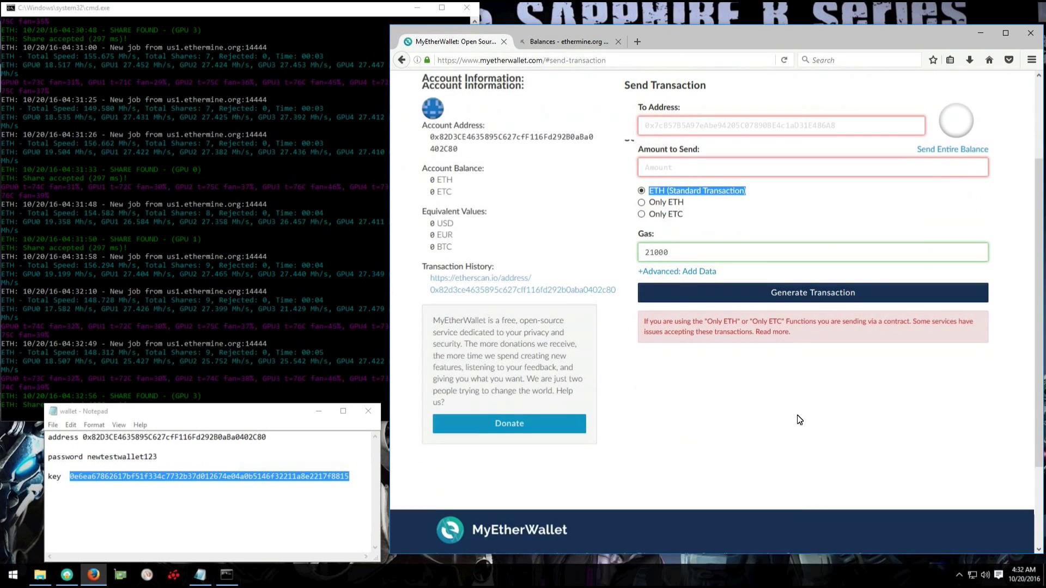
scroll(827, 338, "up", 4)
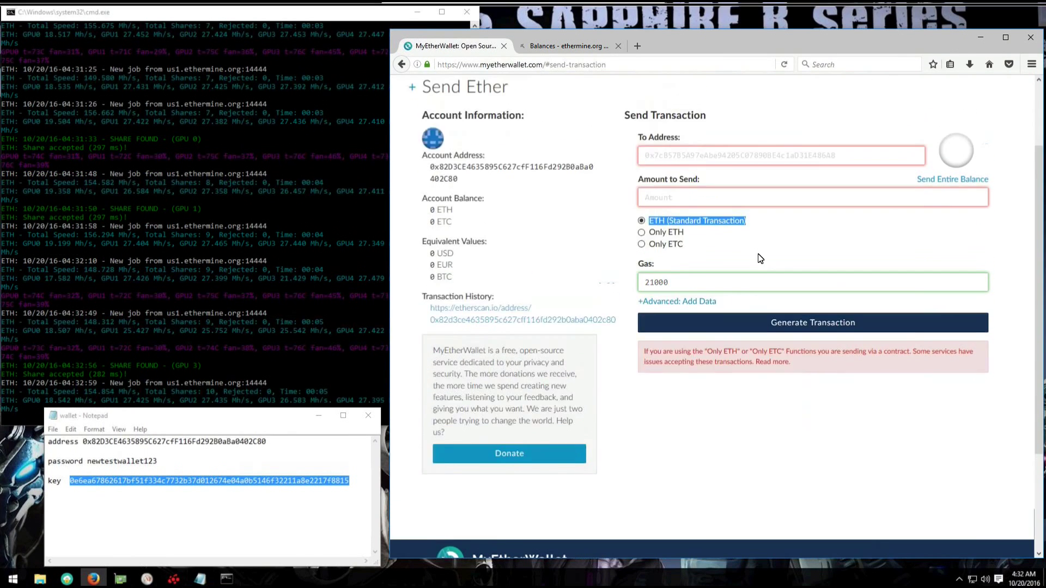
key("ctrl+Tab")
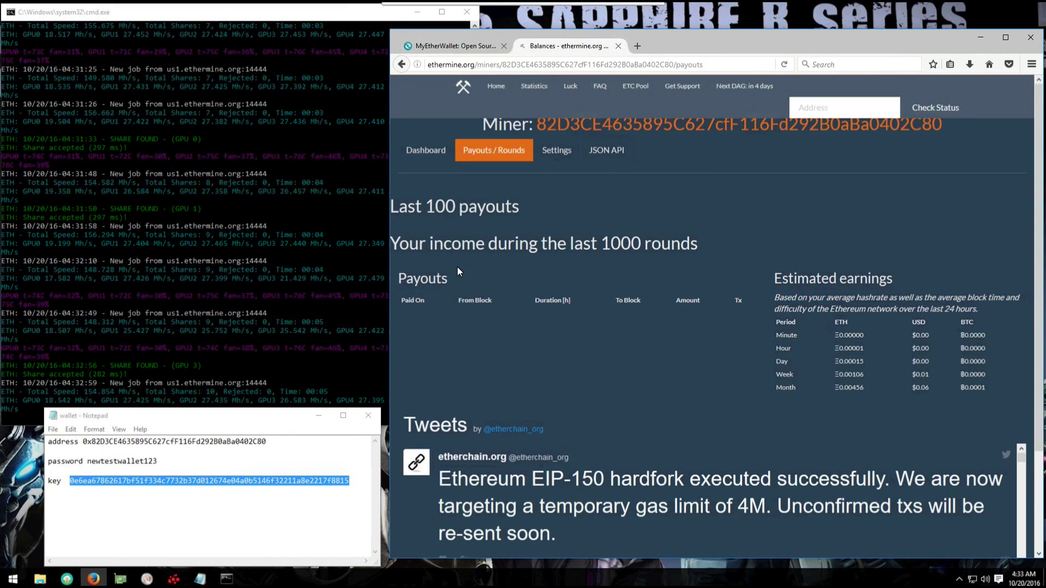
Return to the ethermine dashboard and reload it three times, raising unpaid balance to 0.00015 ETH
left_click(436, 155)
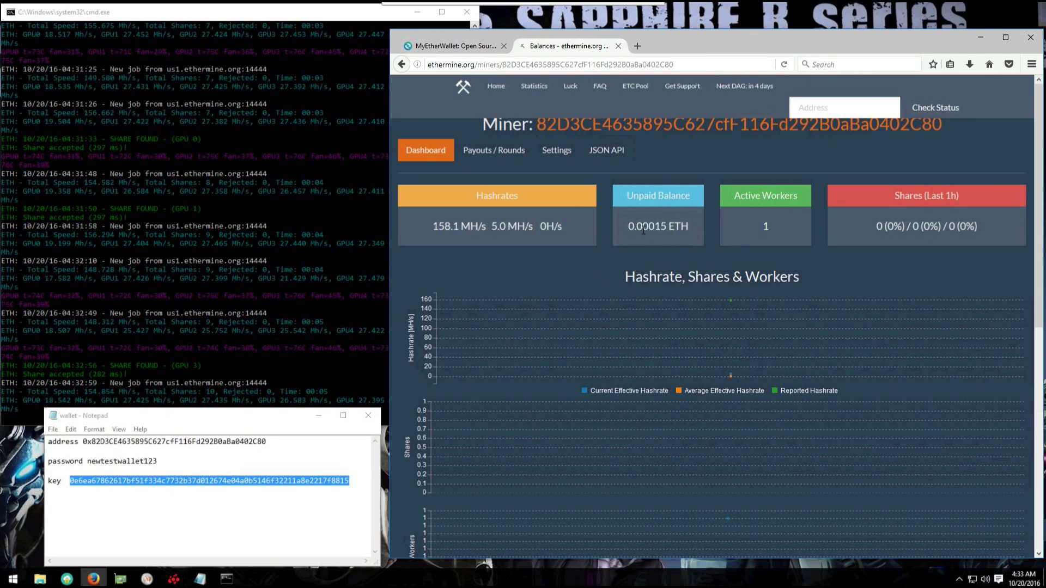
mouse_move(668, 242)
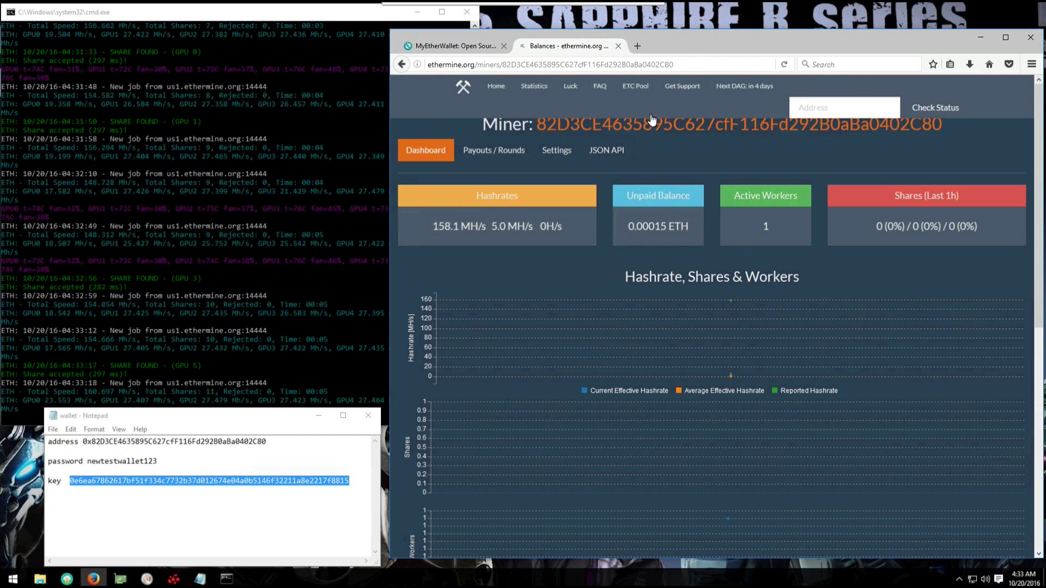
left_click(784, 64)
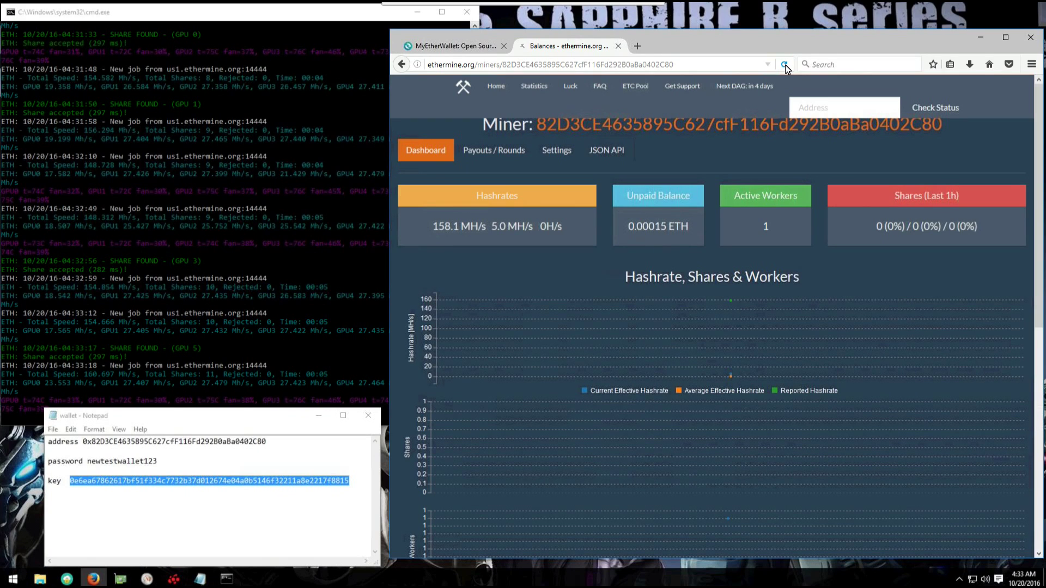
left_click(783, 66)
left_click(783, 67)
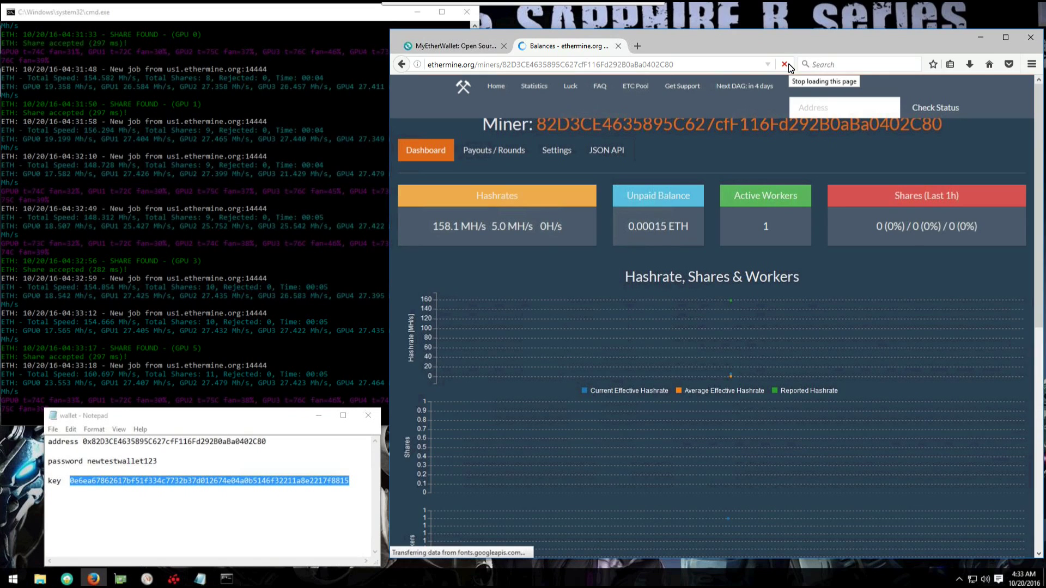